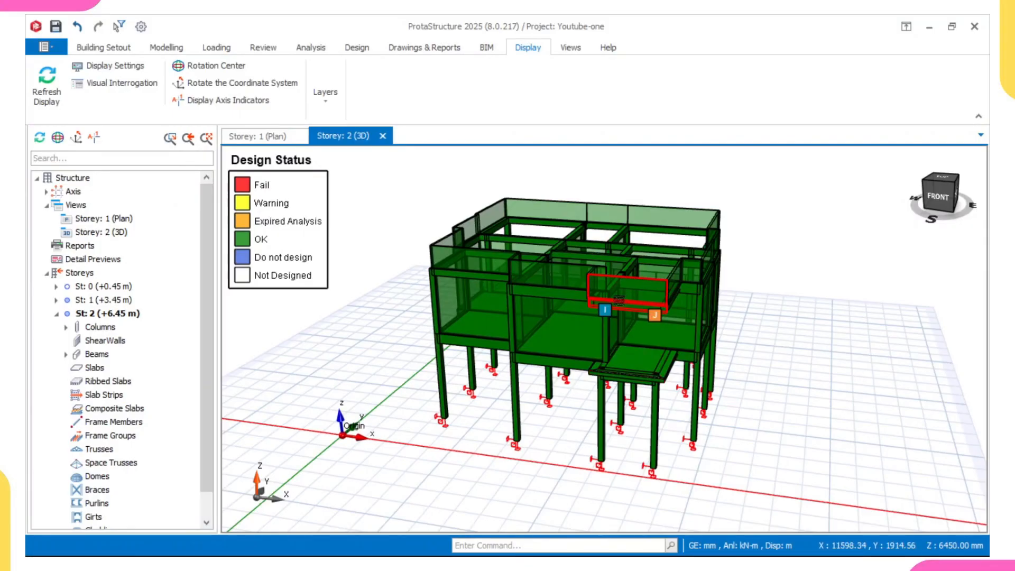
# Step: Make the foundation storey St: 0 (+0.45 m) active in the plan view
pyautogui.moveTo(612, 315)
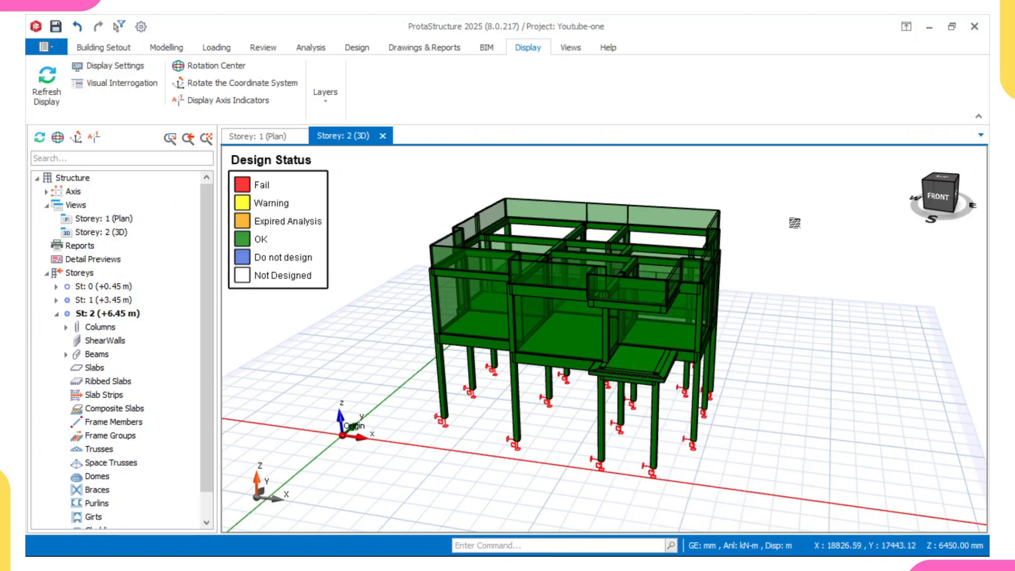
pyautogui.click(90, 288)
pyautogui.doubleClick(90, 288)
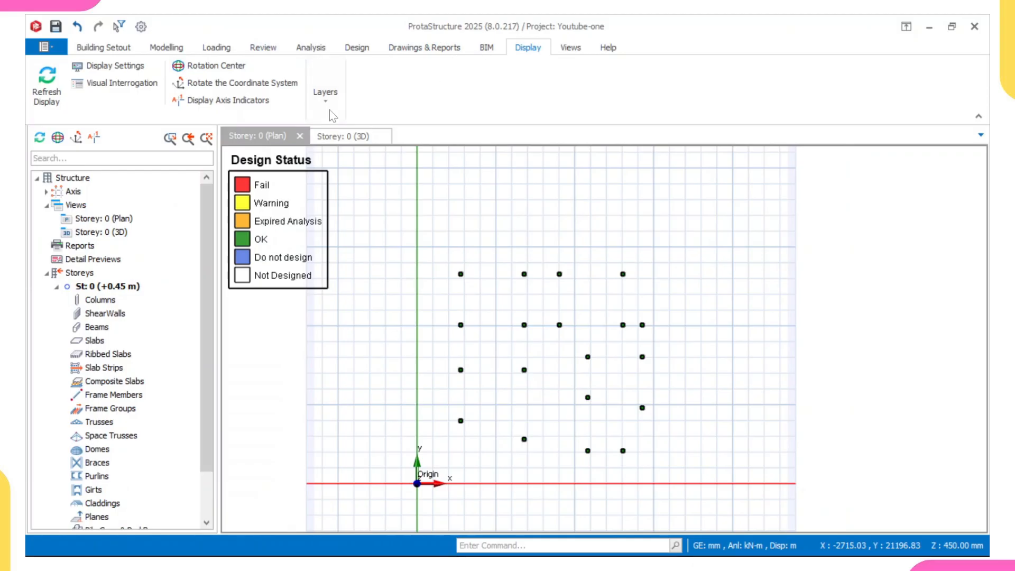
# Step: Turn on the Axes, Ghost Axes, Plane Definitions and Texts layers for the storey plan
pyautogui.click(326, 93)
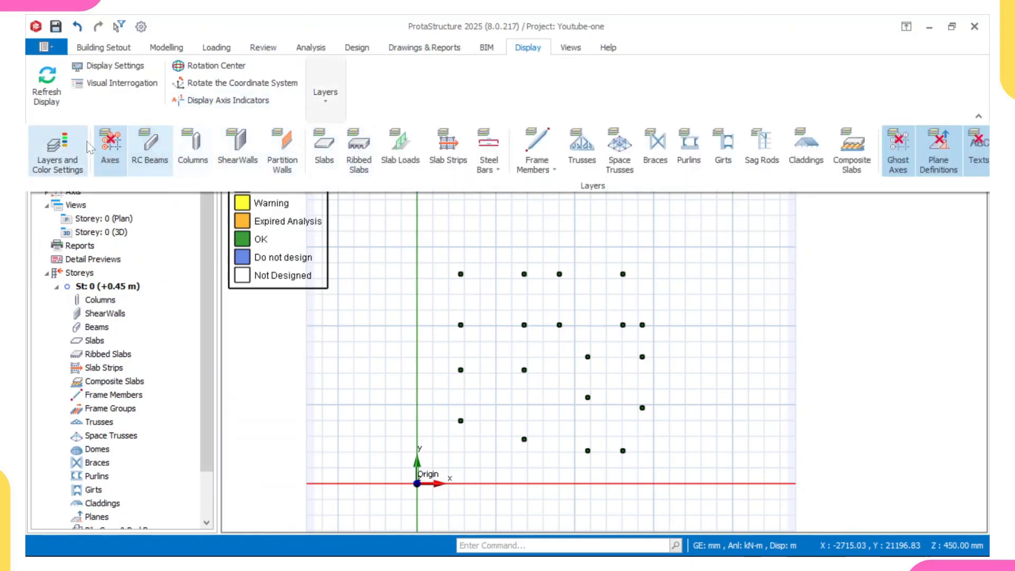
pyautogui.click(109, 148)
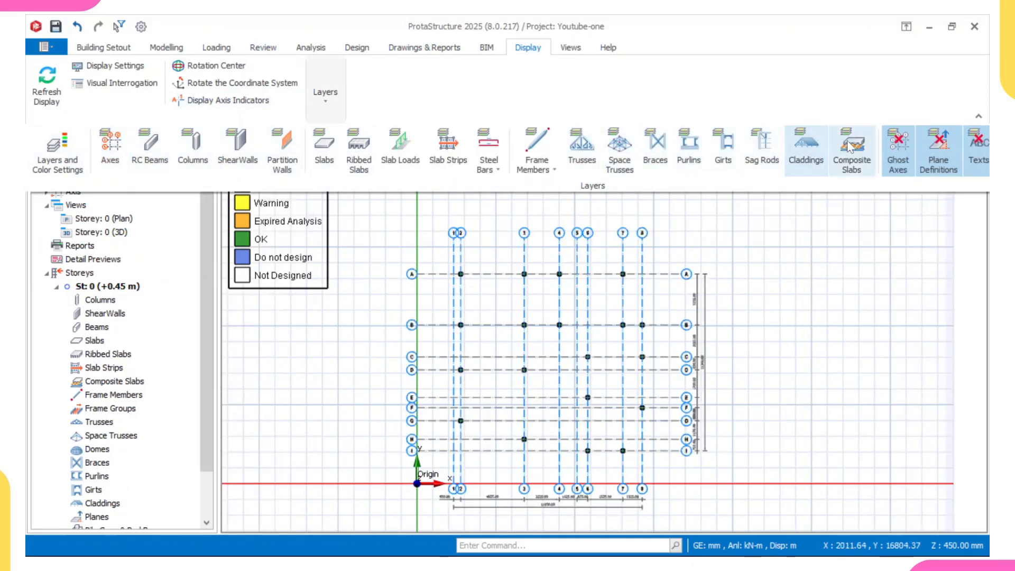
pyautogui.click(899, 153)
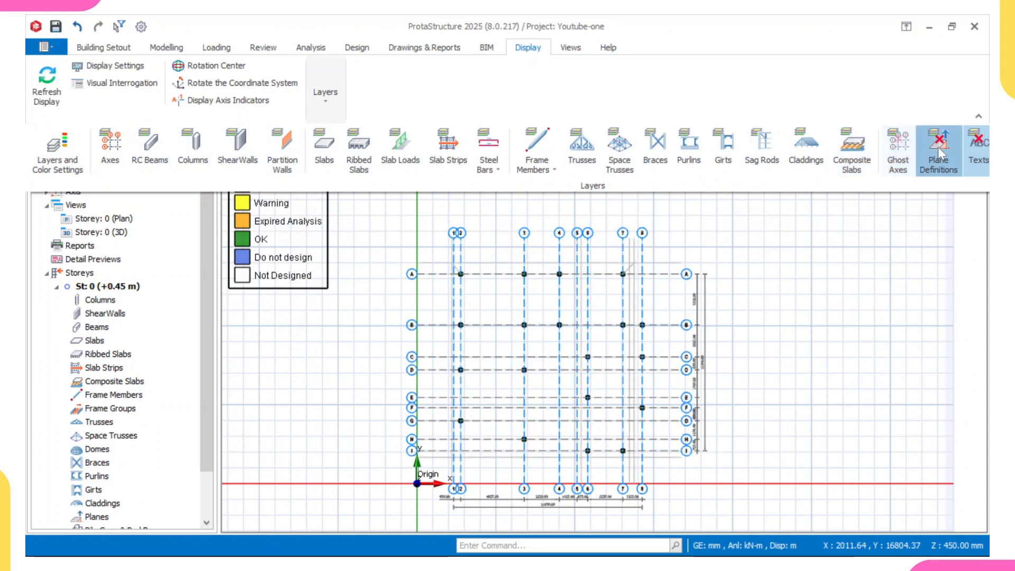
pyautogui.click(979, 153)
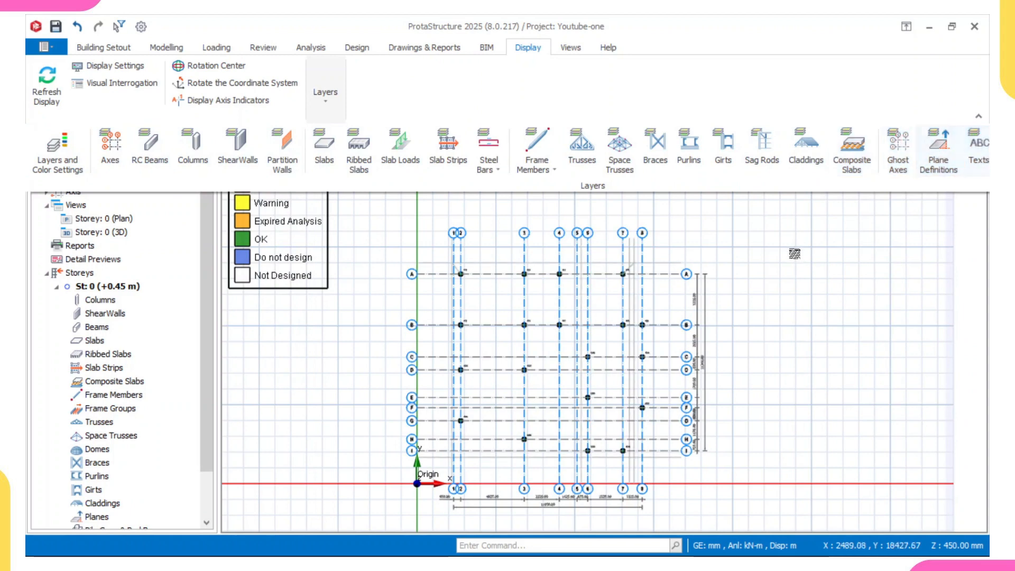
pyautogui.click(386, 258)
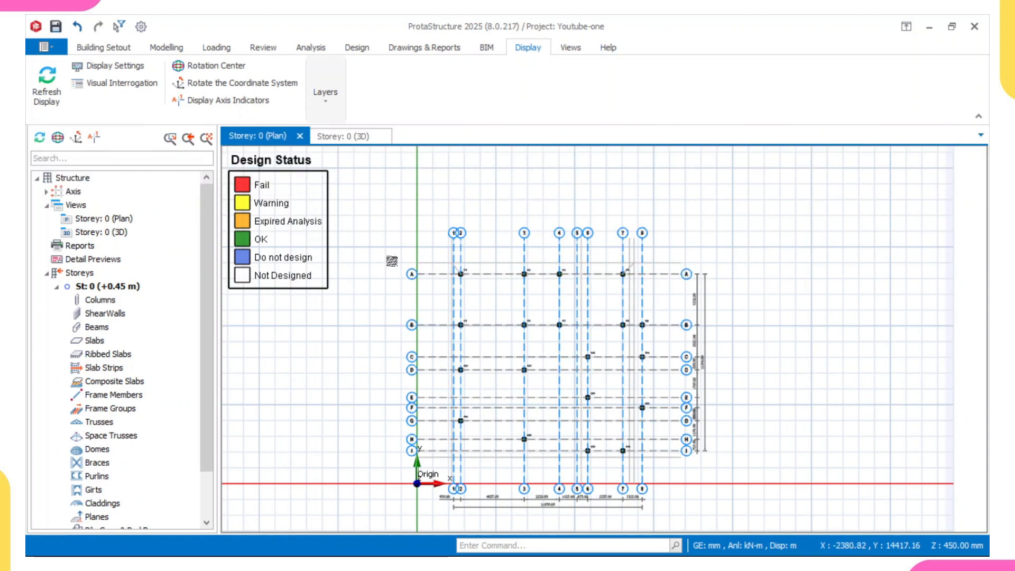
# Step: Set the visual interrogation recoloring criterion to None to remove the design status colours from the columns
pyautogui.scroll(5, 347, 249)
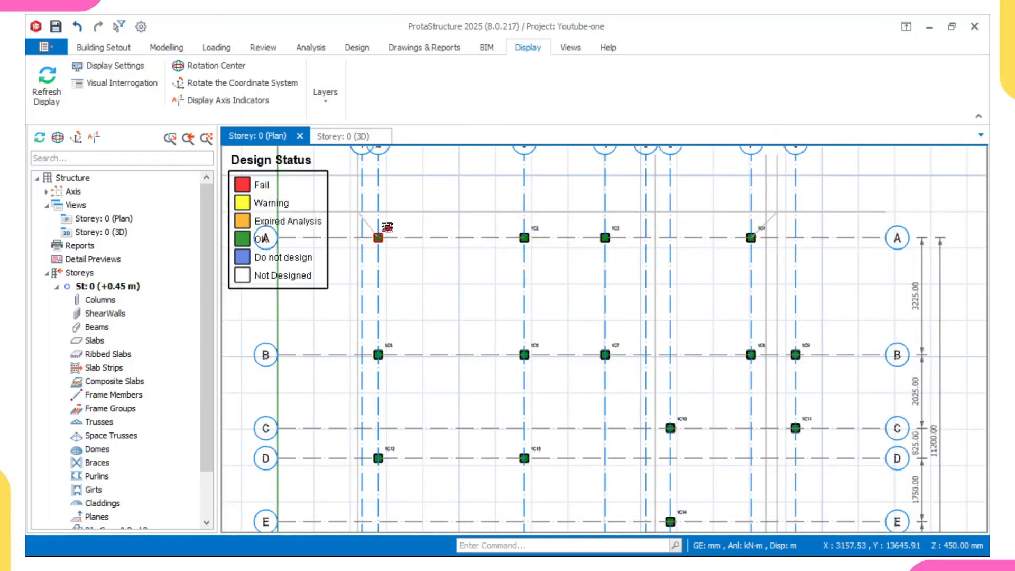
pyautogui.moveTo(399, 233); pyautogui.dragTo(410, 237, button='middle')
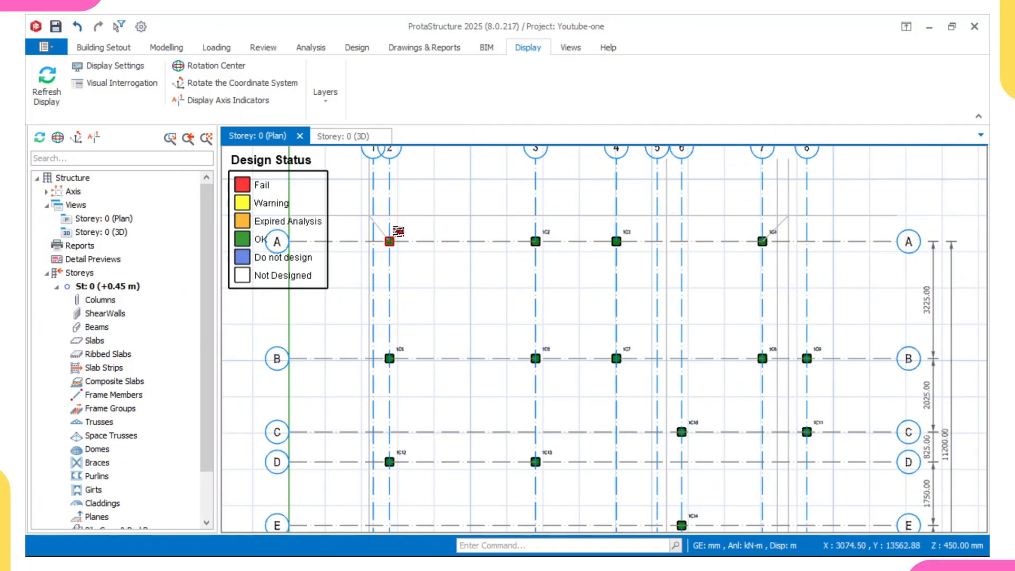
pyautogui.moveTo(394, 229)
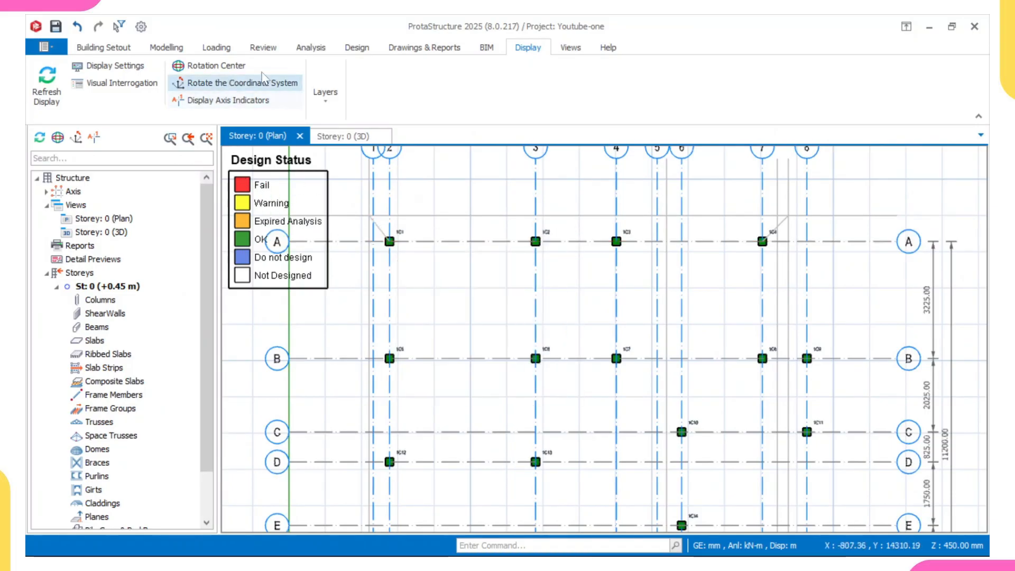
pyautogui.click(139, 83)
pyautogui.scroll(4, 501, 175)
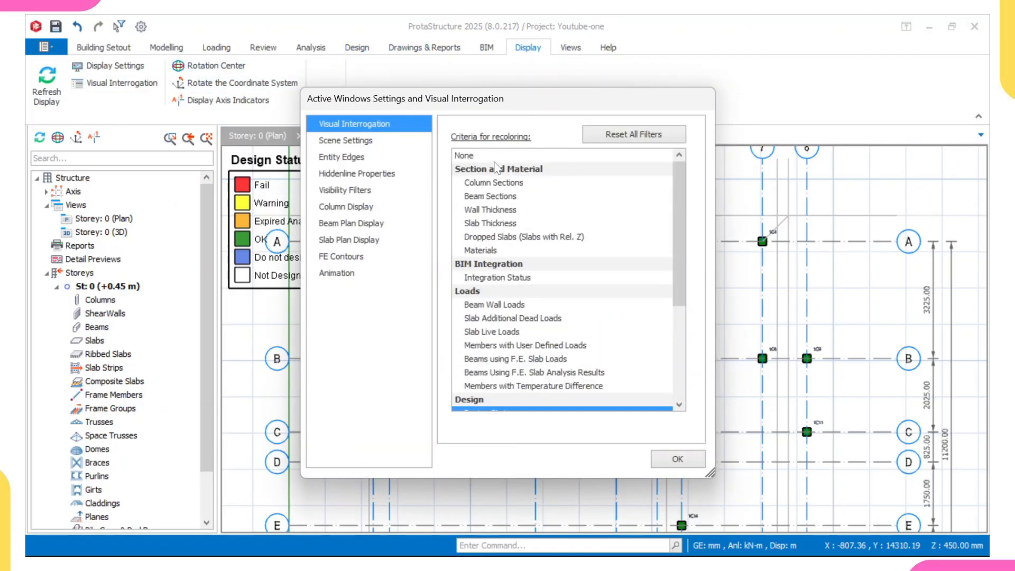
pyautogui.click(496, 156)
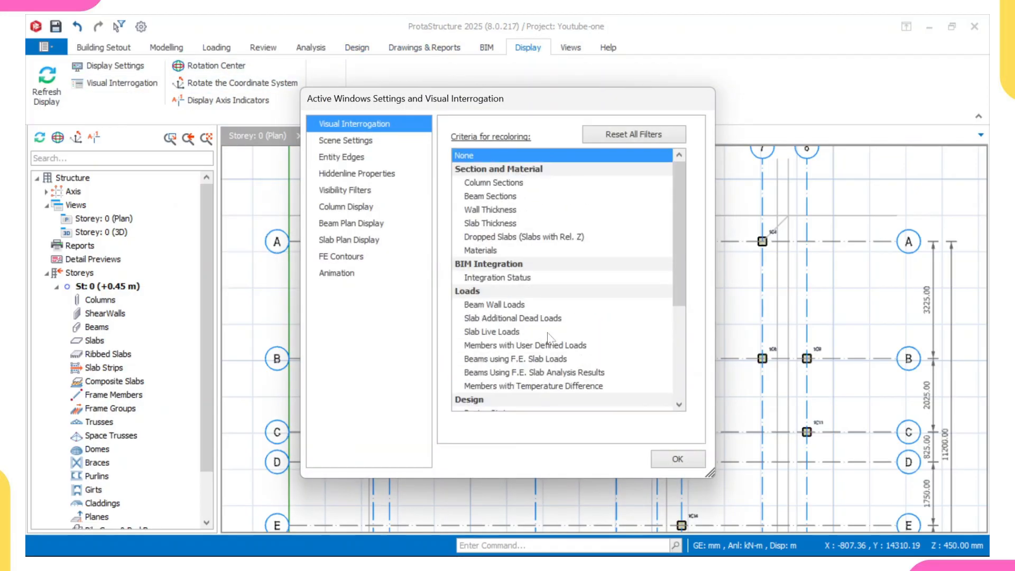
pyautogui.click(677, 459)
pyautogui.scroll(3, 455, 249)
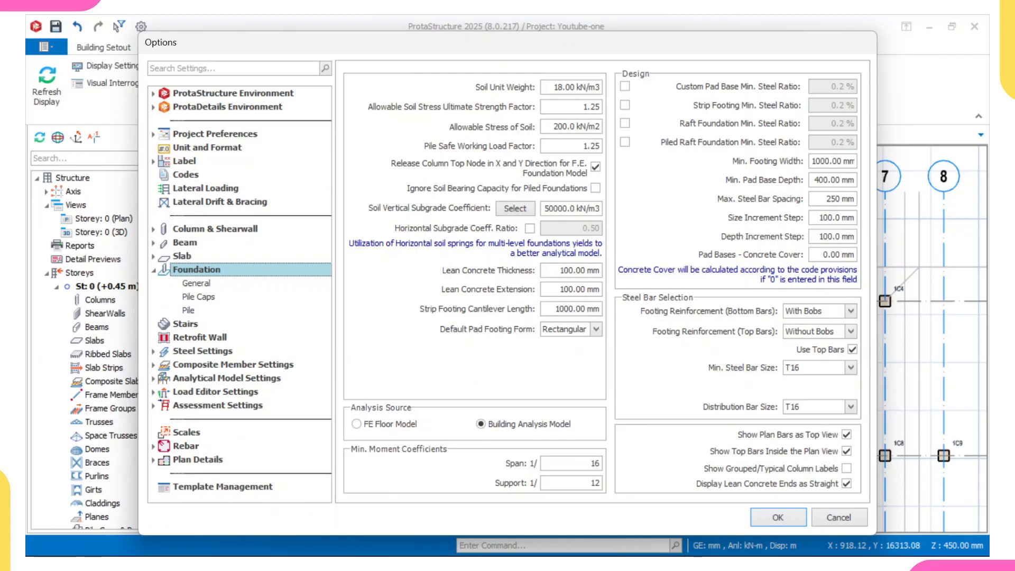
# Step: In the foundation settings, set the allowable stress of soil to 120 kN/m2 and view the subgrade reaction coefficient reference table
pyautogui.moveTo(553, 127); pyautogui.dragTo(600, 124)
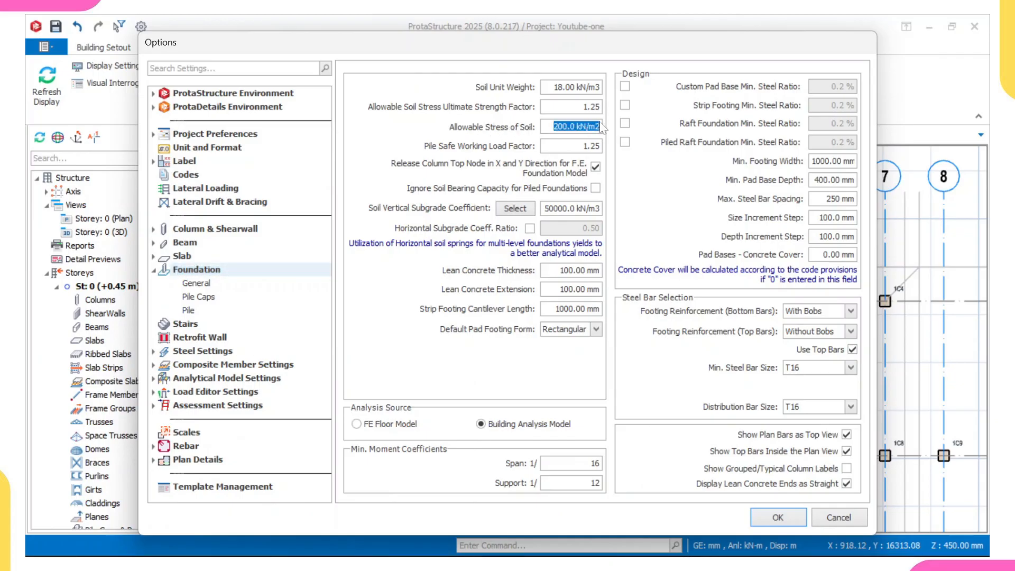
pyautogui.write('120')
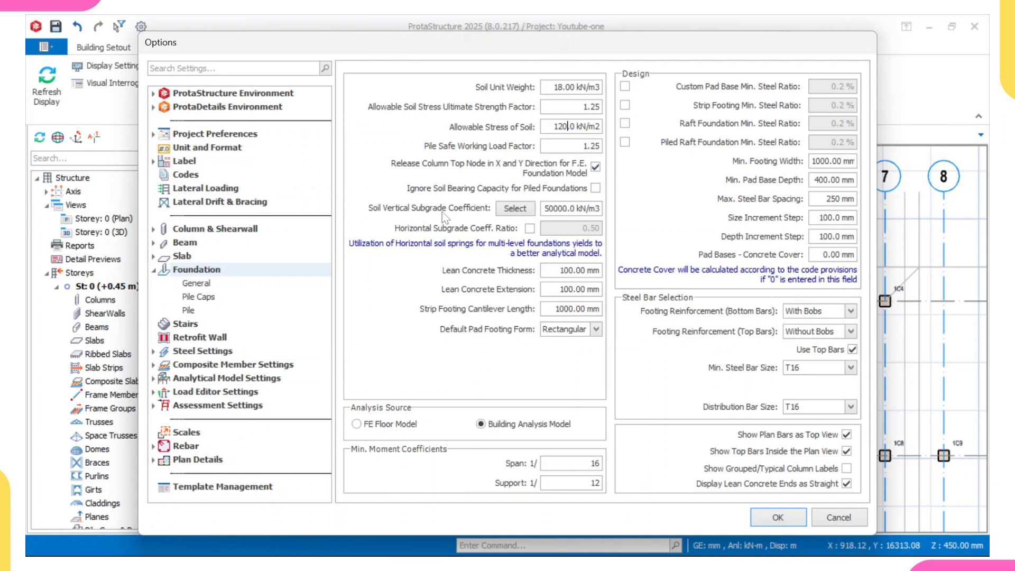
pyautogui.click(512, 211)
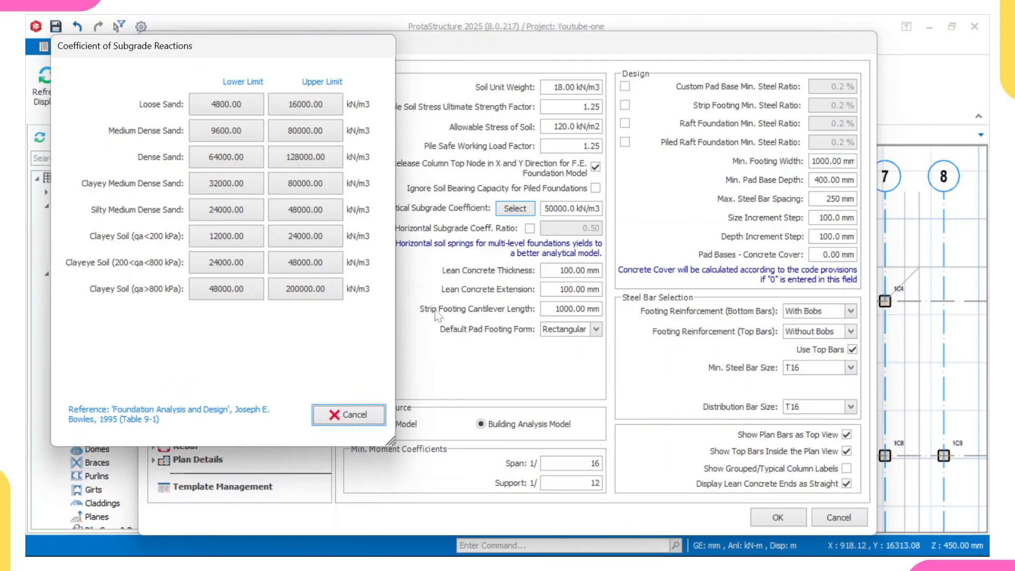
pyautogui.click(360, 409)
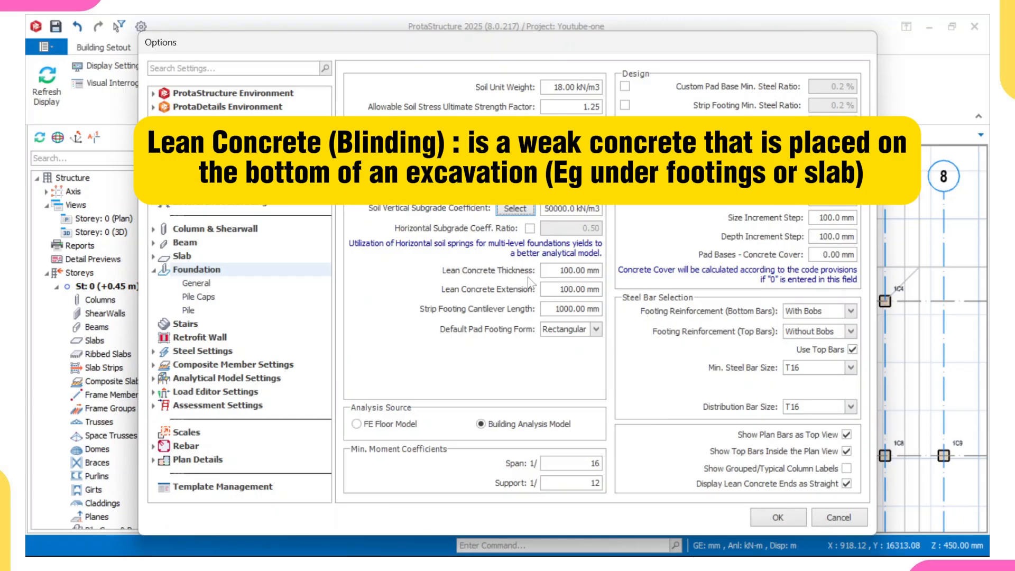
# Step: Set the lean concrete thickness and extension to 50 mm each, and choose Square as the default pad footing form
pyautogui.moveTo(560, 270); pyautogui.dragTo(594, 270)
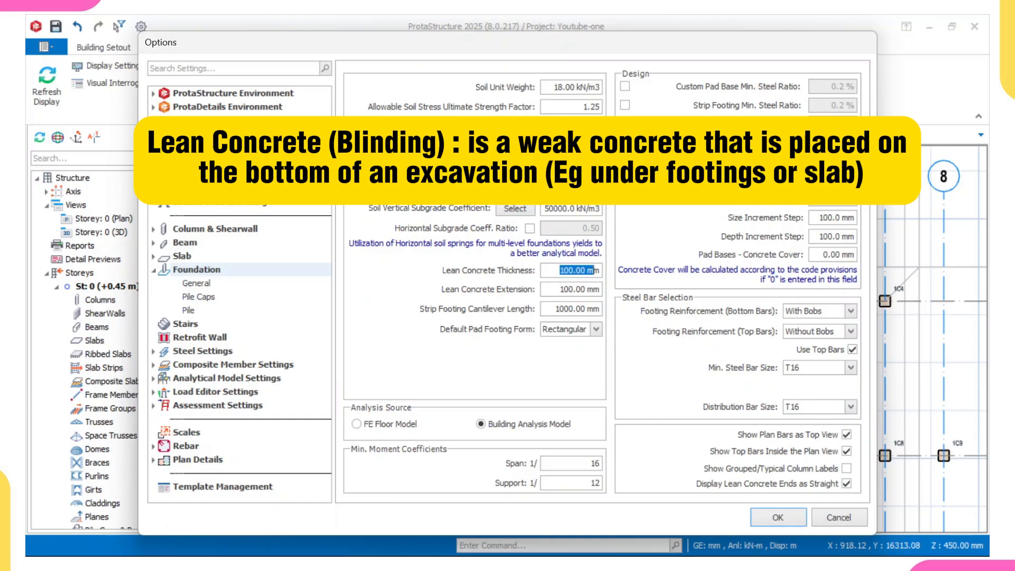
pyautogui.write('5')
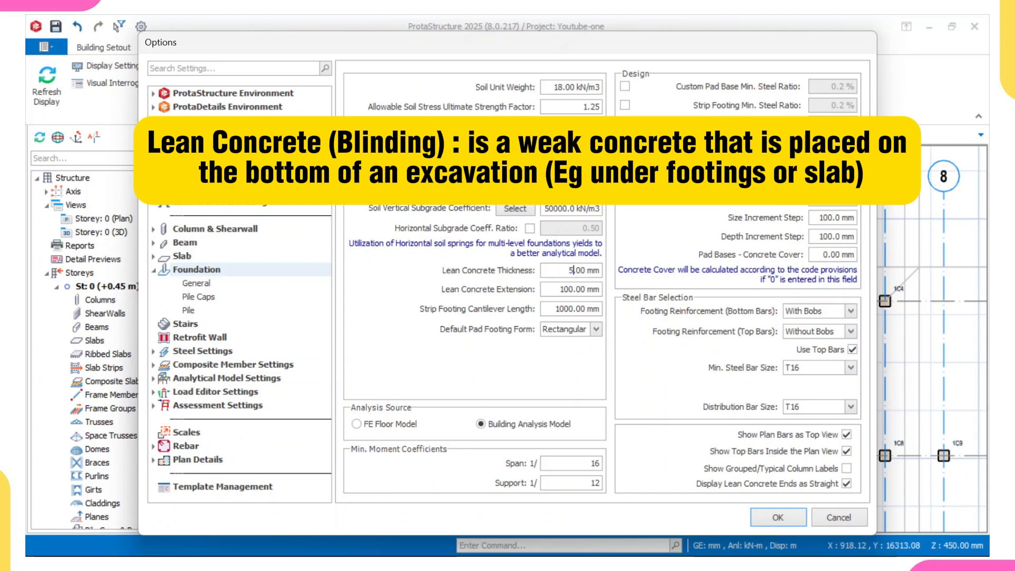
pyautogui.press('Tab')
pyautogui.write('5')
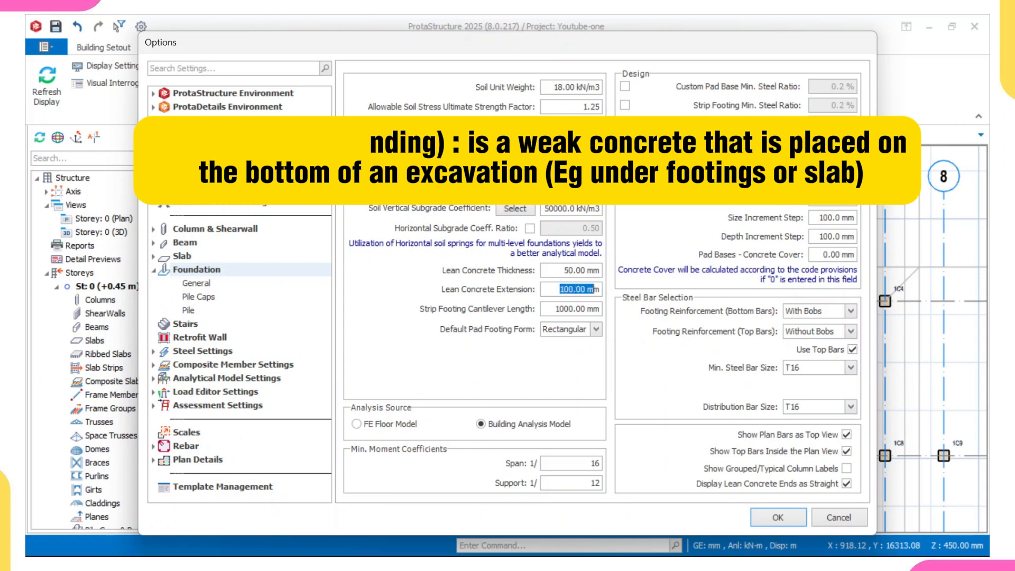
pyautogui.write('0')
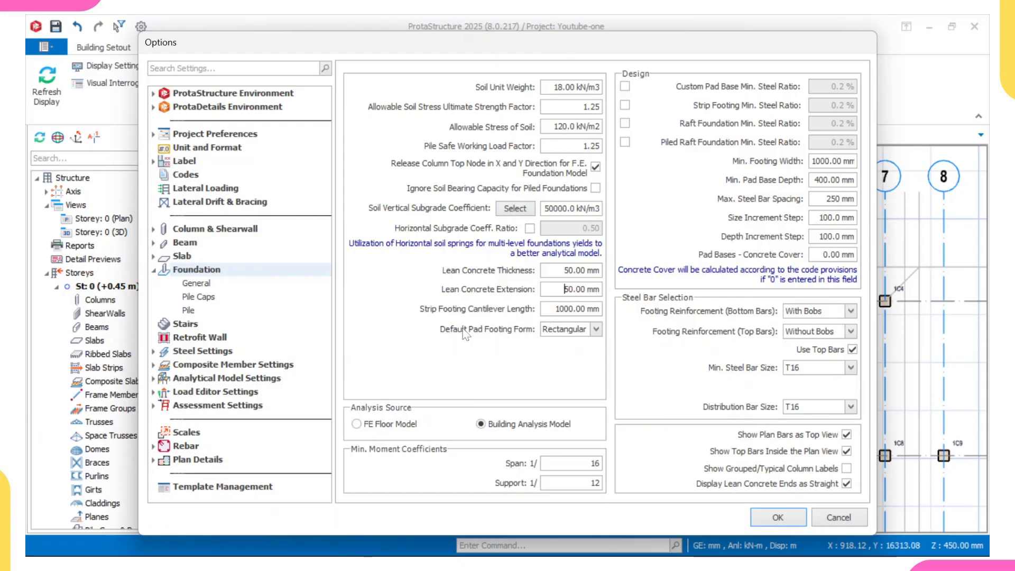
pyautogui.click(596, 330)
pyautogui.click(579, 353)
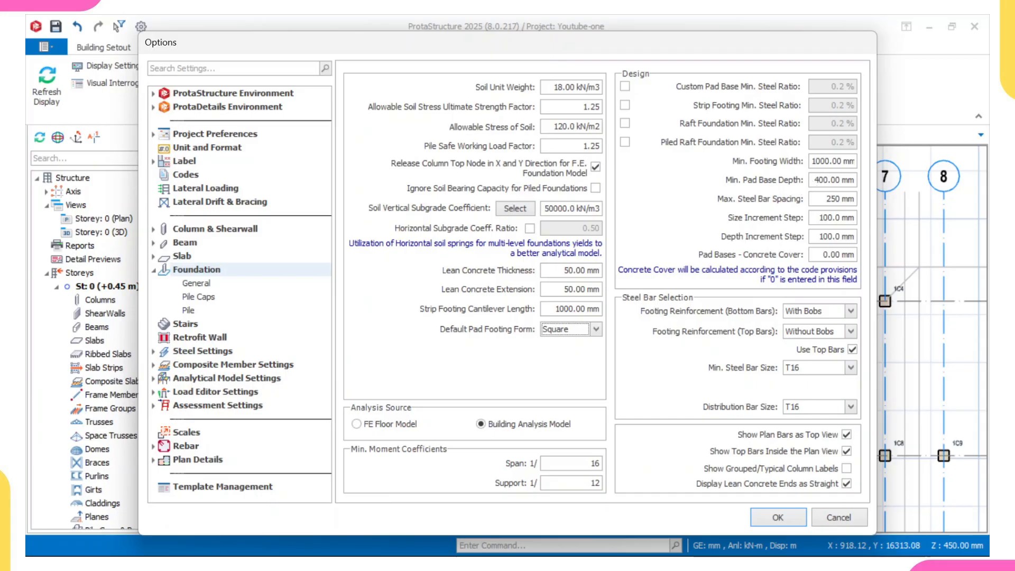
# Step: Set the minimum pad base depth to 300 mm in the foundation design settings
pyautogui.moveTo(813, 180); pyautogui.dragTo(843, 180)
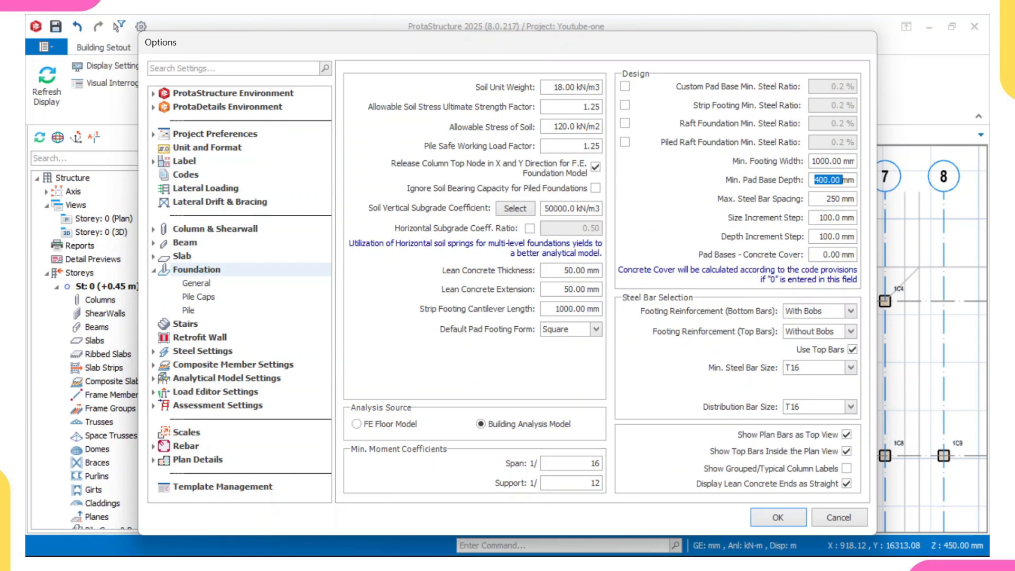
pyautogui.write('250.00')
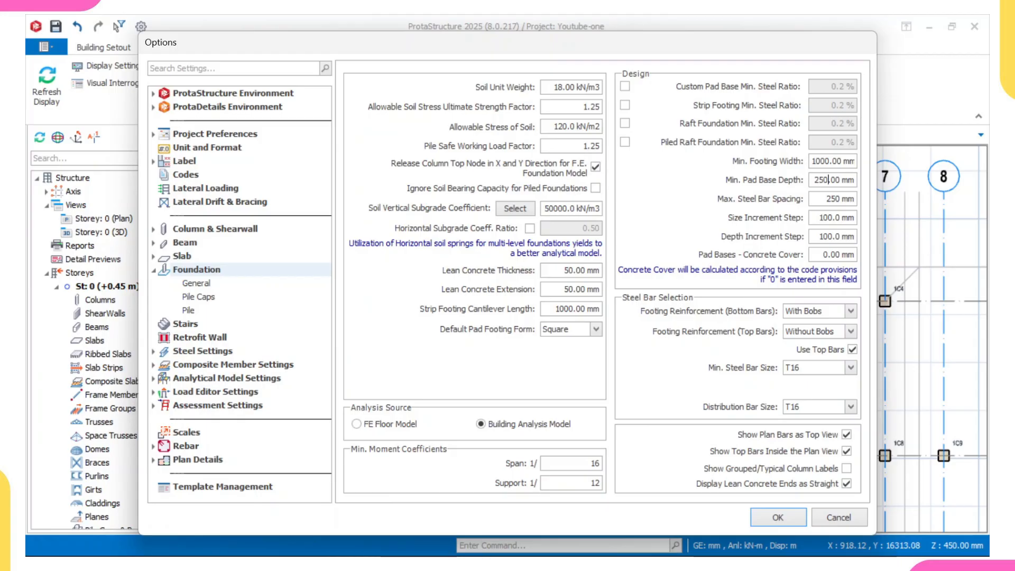
pyautogui.moveTo(814, 180); pyautogui.dragTo(849, 180)
pyautogui.write('300')
pyautogui.click(814, 193)
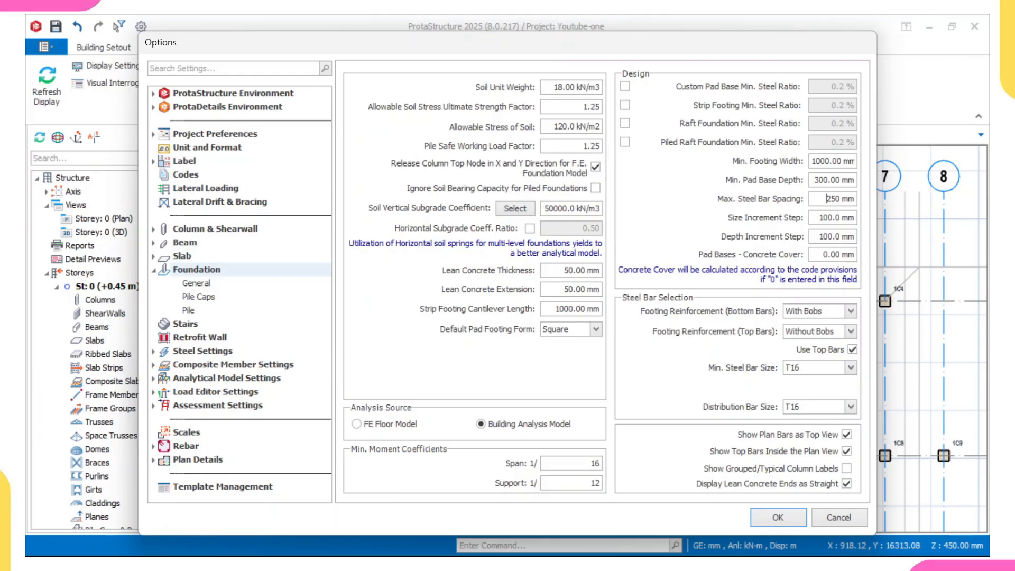
pyautogui.moveTo(826, 199); pyautogui.dragTo(854, 199)
pyautogui.click(825, 198)
# Step: Set the pad base concrete cover to 50 mm and disable the use of top bars
pyautogui.moveTo(823, 254); pyautogui.dragTo(856, 256)
pyautogui.write('5')
pyautogui.click(852, 350)
pyautogui.click(810, 347)
# Step: Check the available minimum and distribution steel bar sizes, keep T16 for both, and accept the foundation settings
pyautogui.click(851, 368)
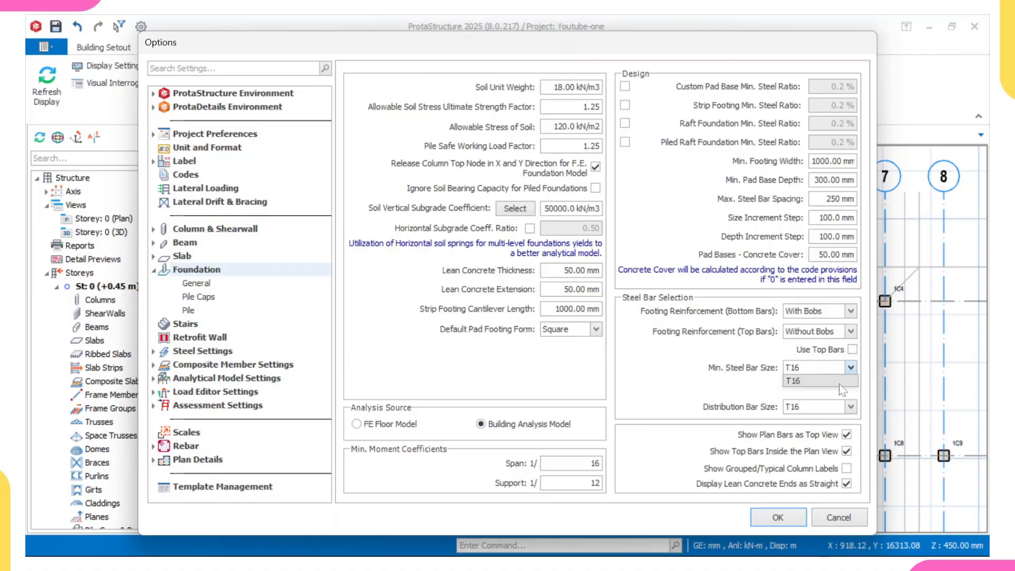
pyautogui.click(852, 371)
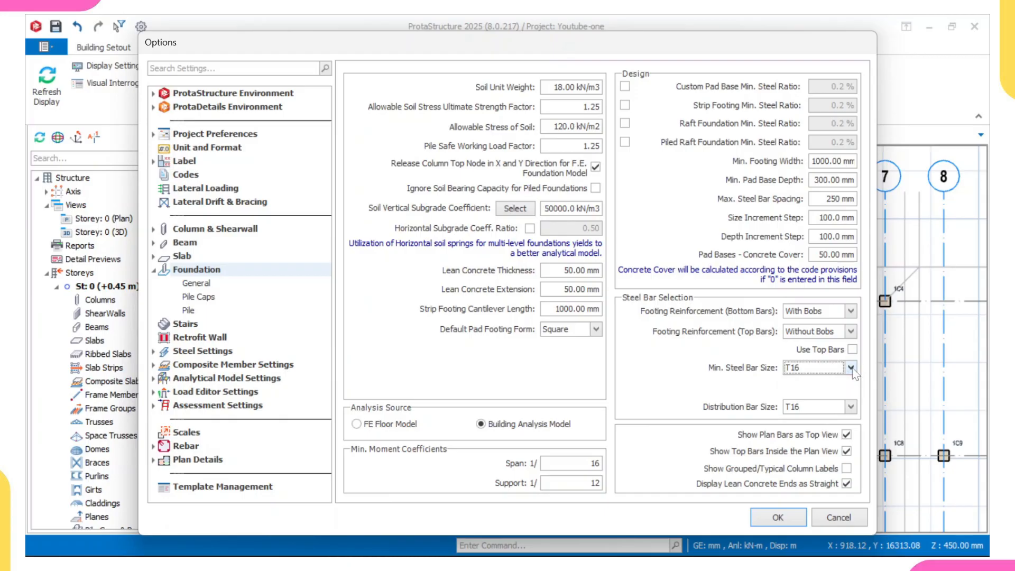
pyautogui.click(851, 369)
pyautogui.click(850, 369)
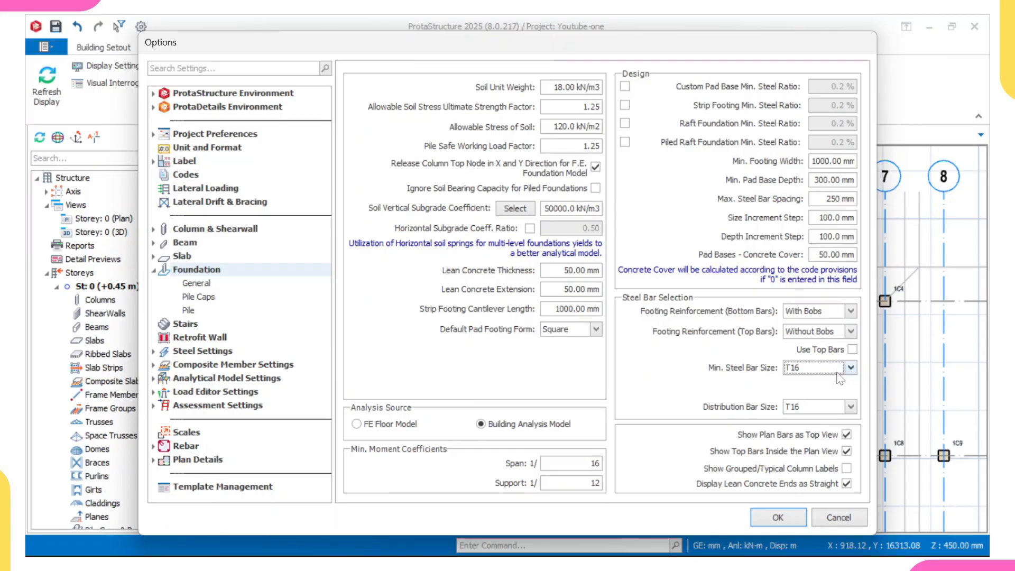
pyautogui.click(851, 408)
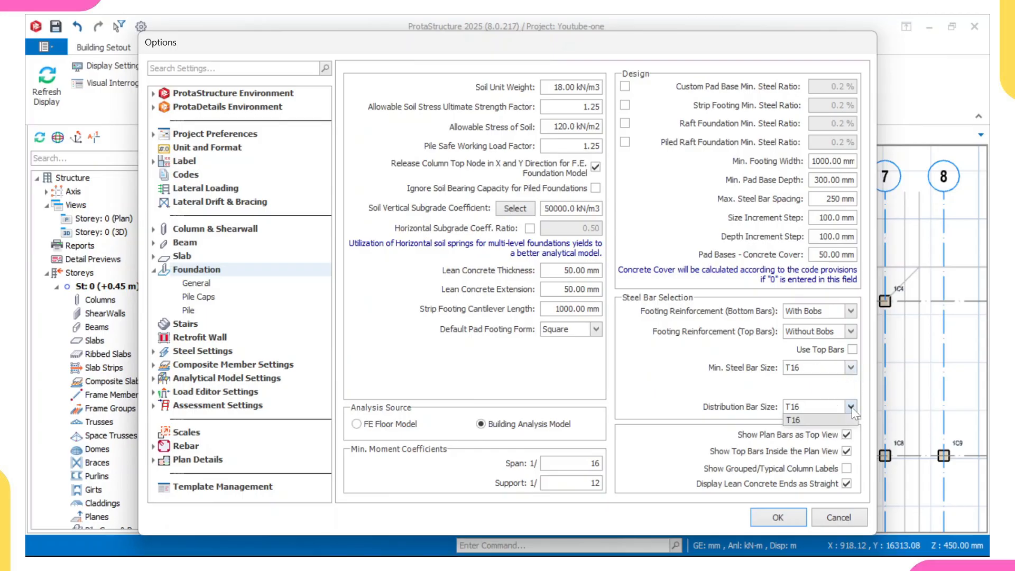
pyautogui.click(851, 408)
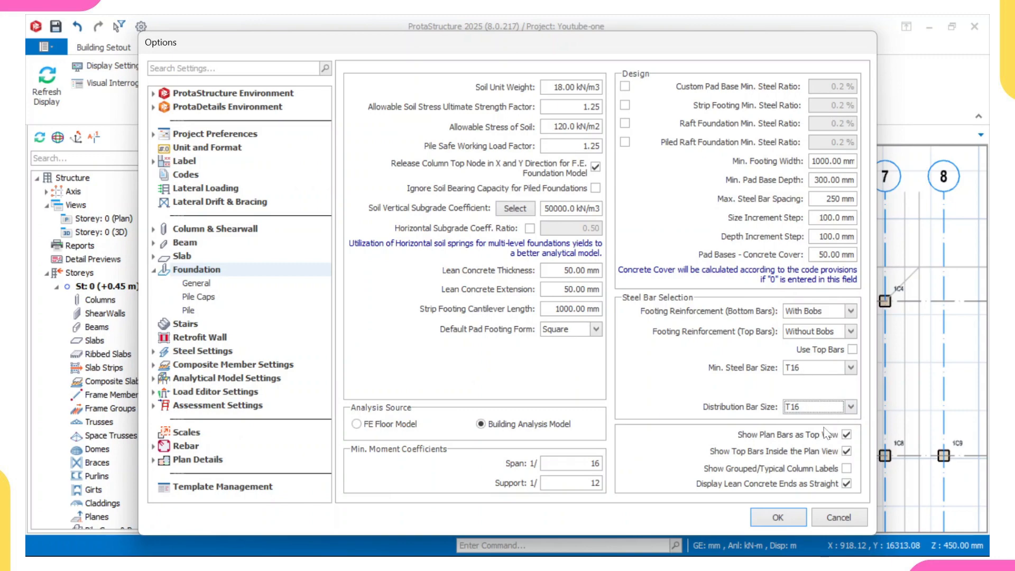
pyautogui.click(781, 515)
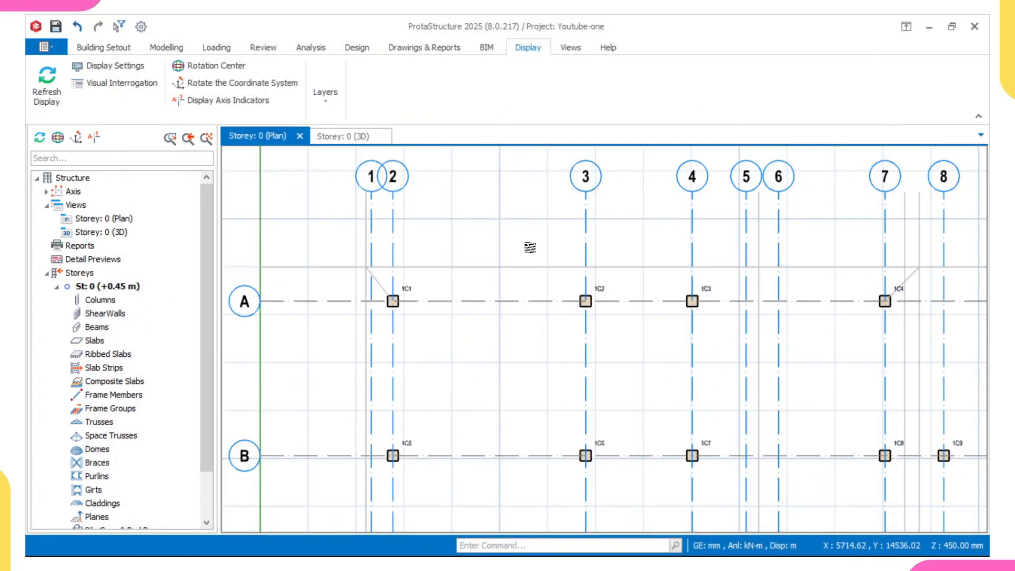
# Step: Enable the 12 mm bar for footings in the Grade 460 (Type 2) rebar table of the foundation floor materials and accept the changes
pyautogui.scroll(-2, 529, 251)
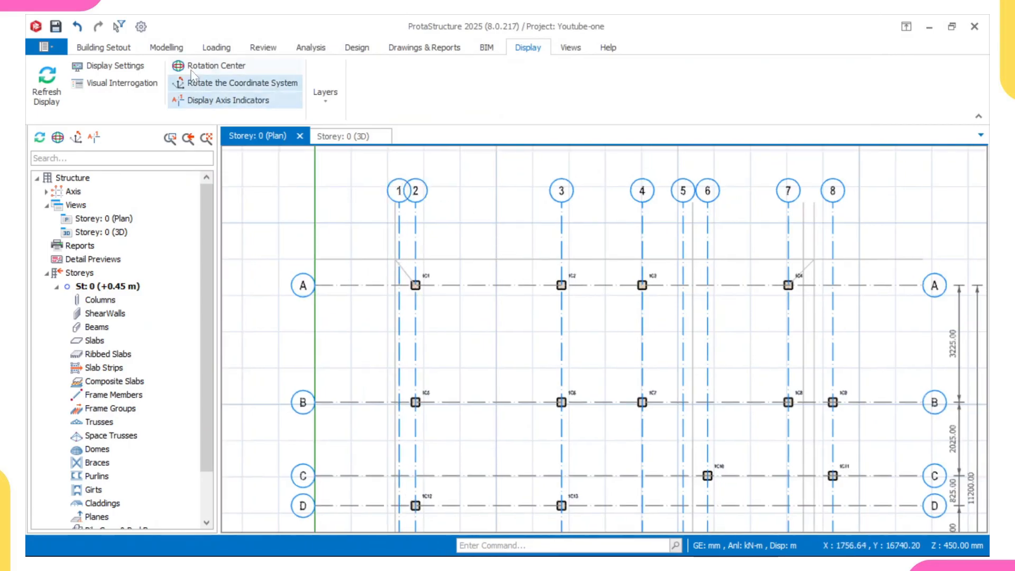
pyautogui.click(311, 47)
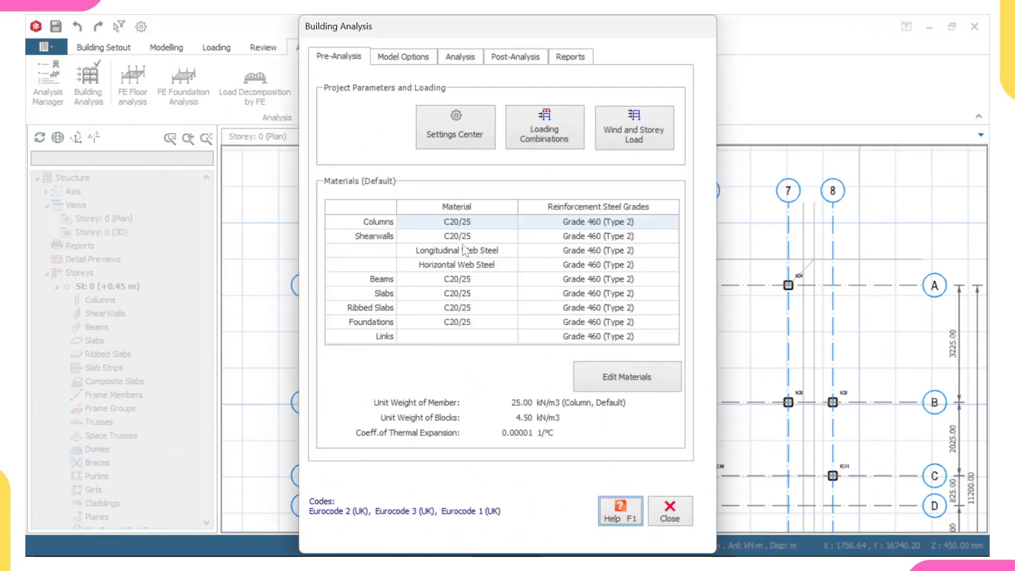
pyautogui.click(608, 375)
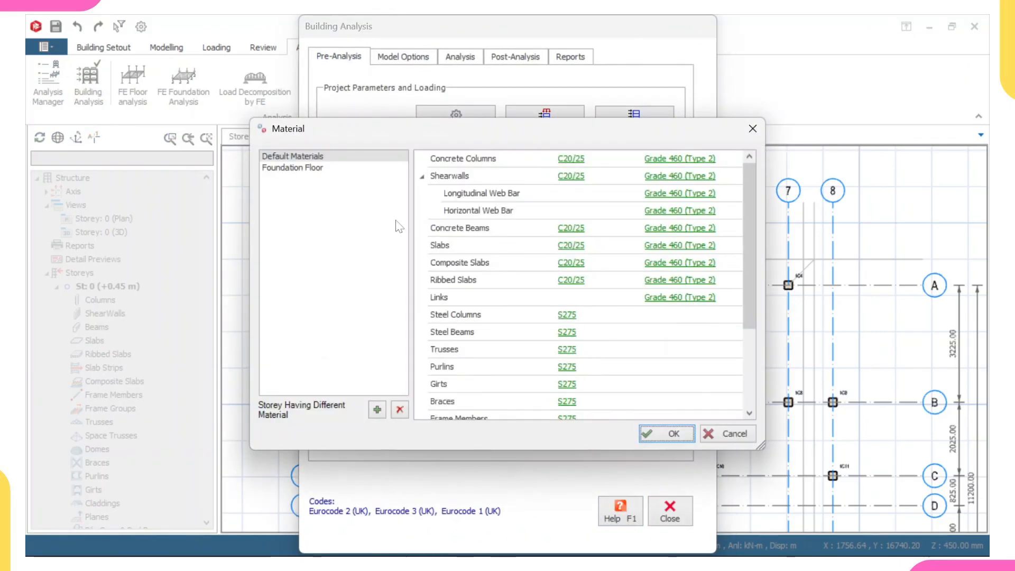
pyautogui.click(310, 169)
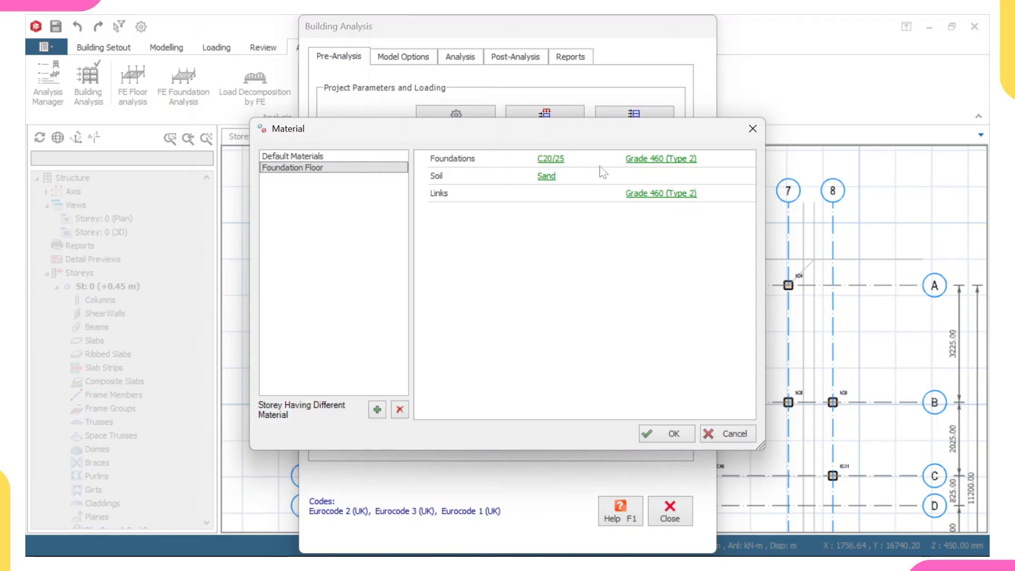
pyautogui.click(649, 160)
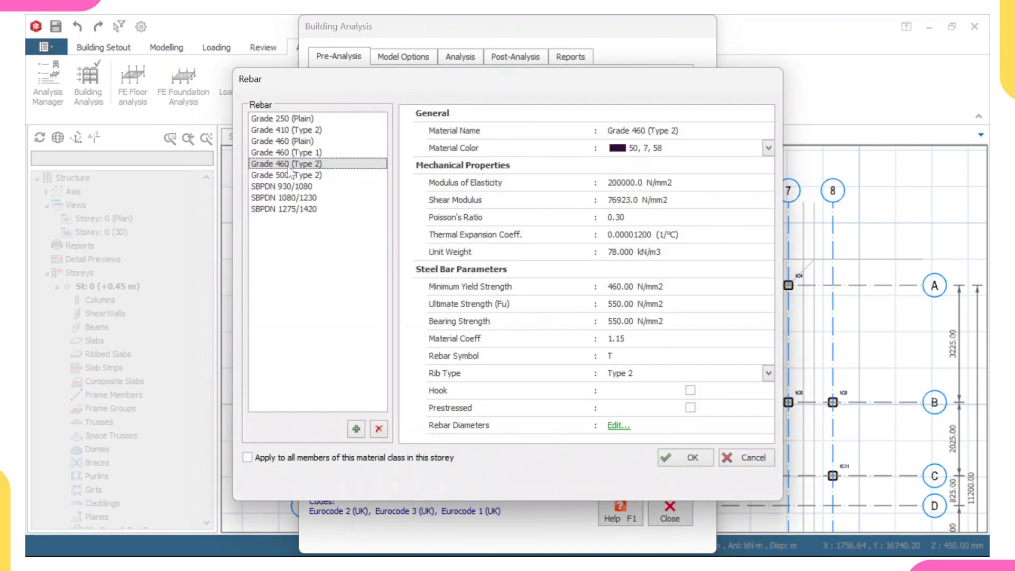
pyautogui.click(617, 425)
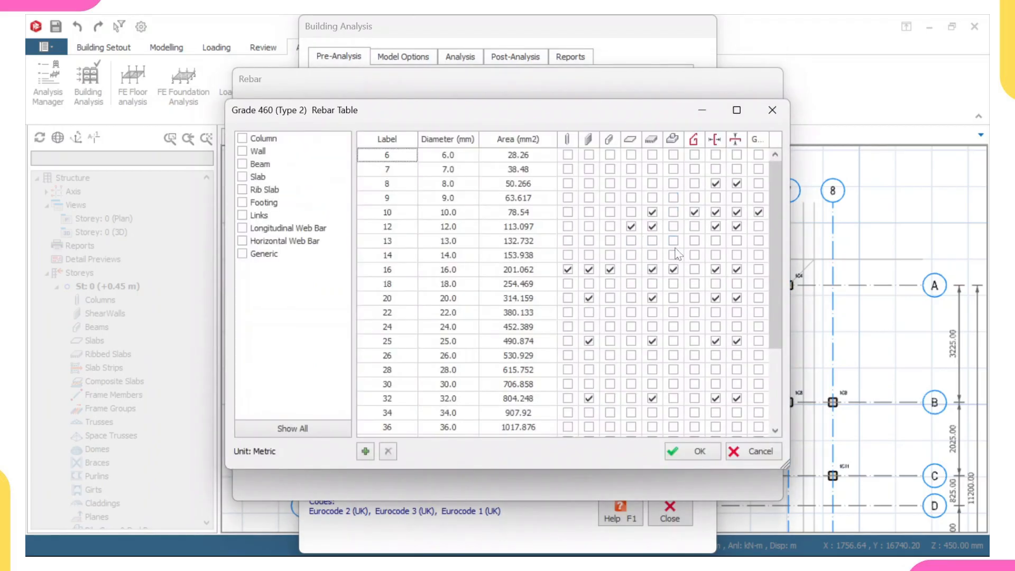
pyautogui.click(673, 241)
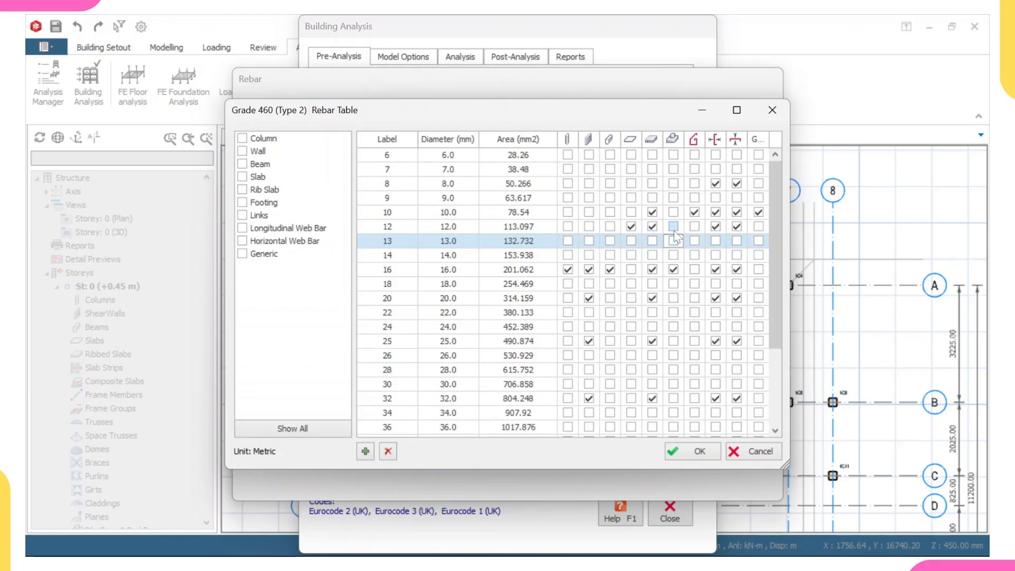
pyautogui.click(673, 227)
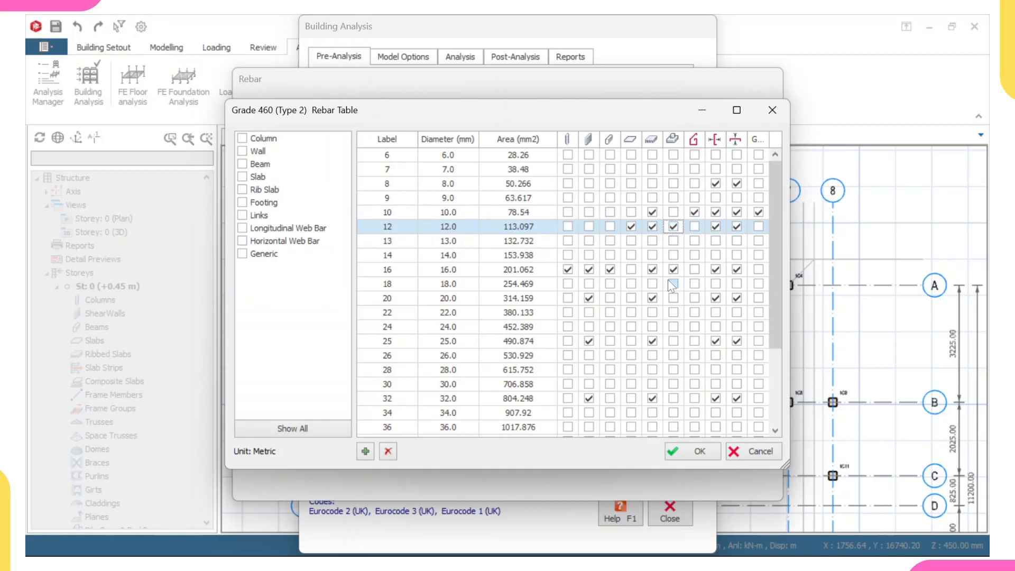
pyautogui.click(693, 452)
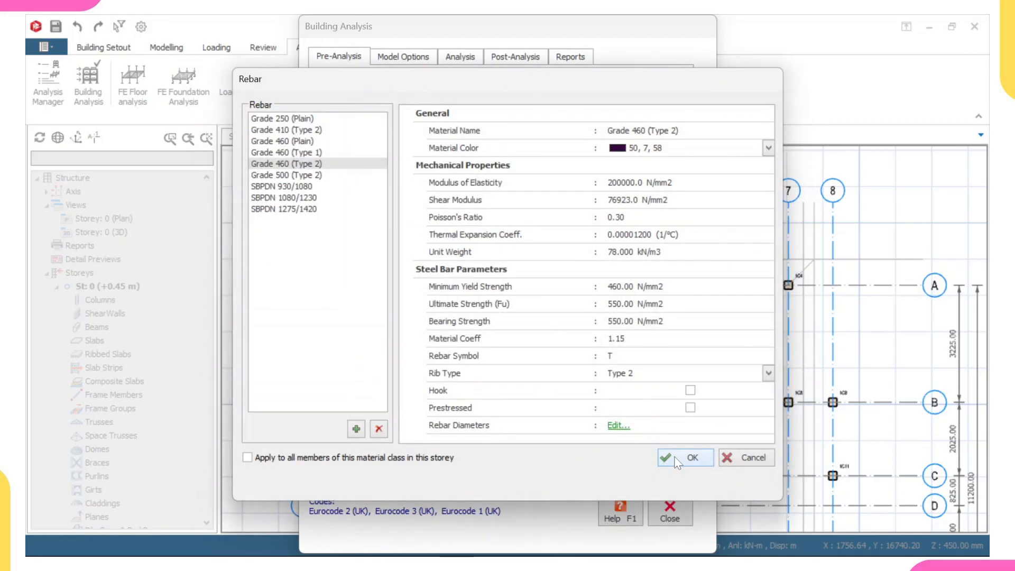
pyautogui.click(674, 457)
pyautogui.click(673, 439)
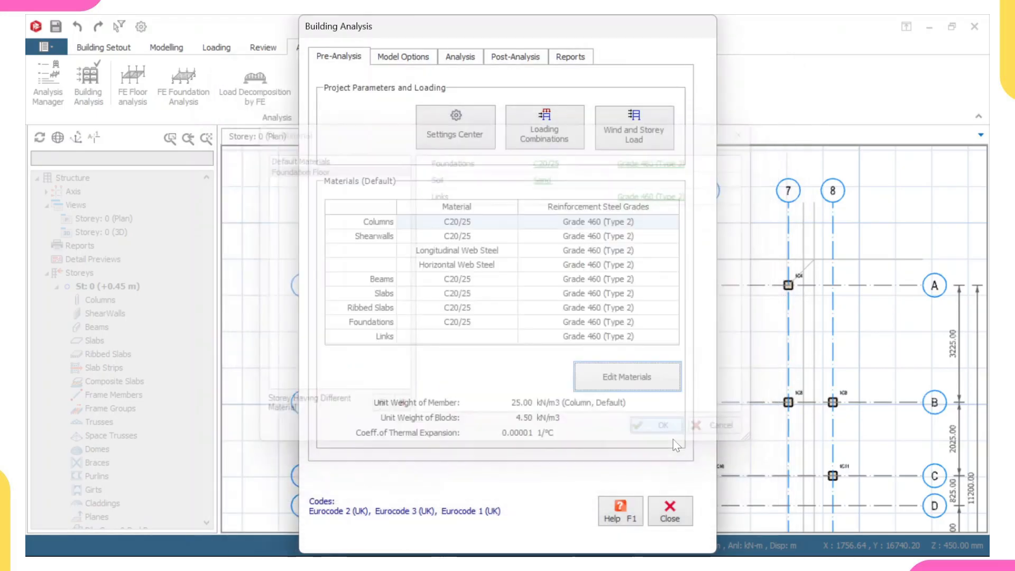
pyautogui.click(670, 511)
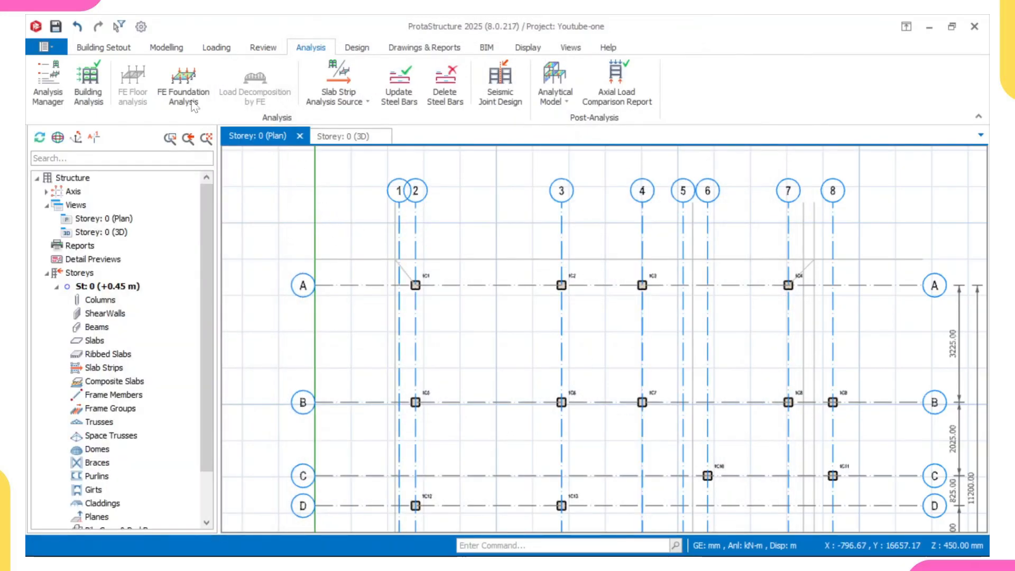
# Step: Set both the minimum steel bar size and the distribution bar size for foundations to T12 and accept the settings
pyautogui.click(141, 26)
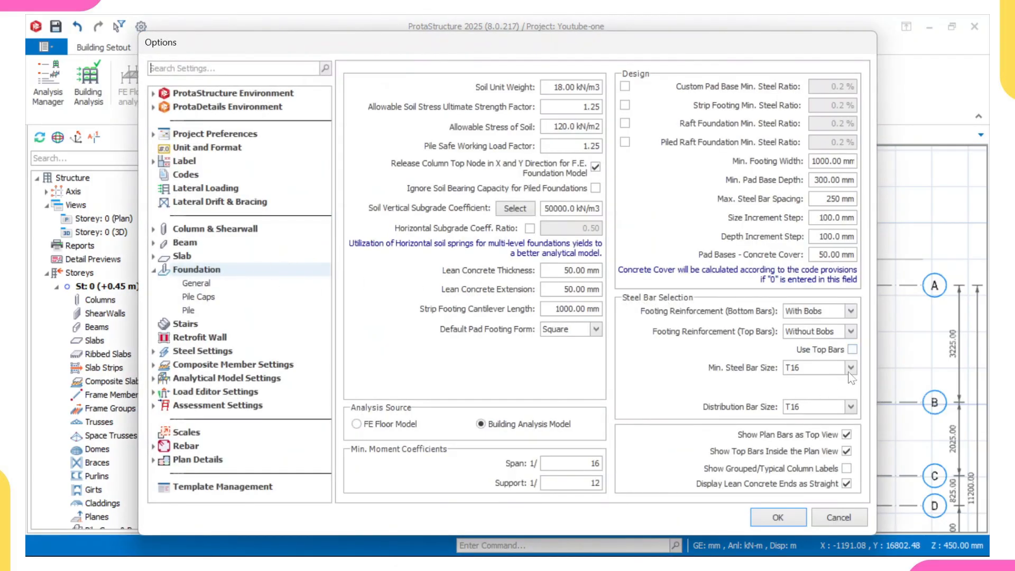
pyautogui.click(849, 369)
pyautogui.click(828, 378)
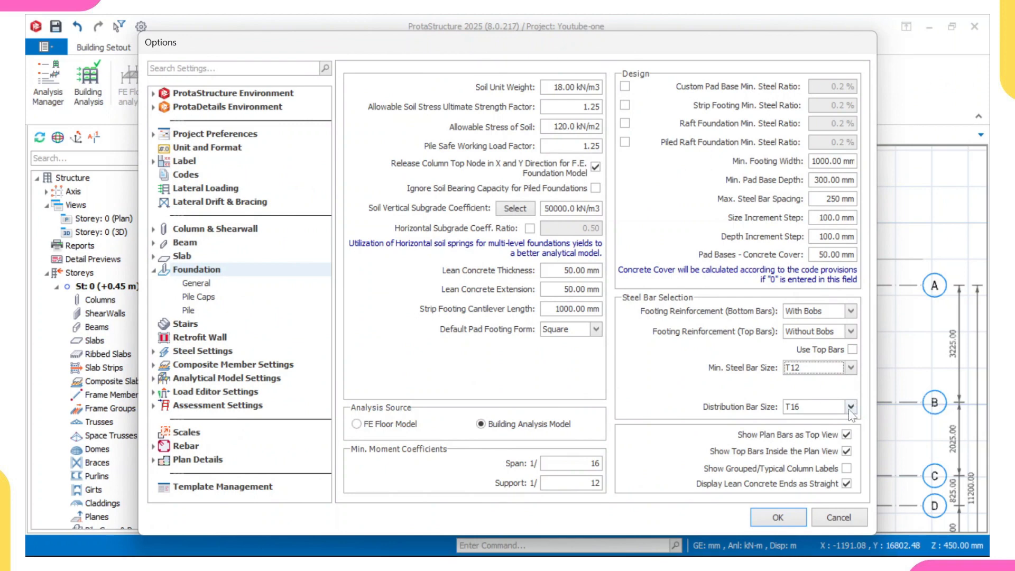
pyautogui.click(850, 407)
pyautogui.click(822, 414)
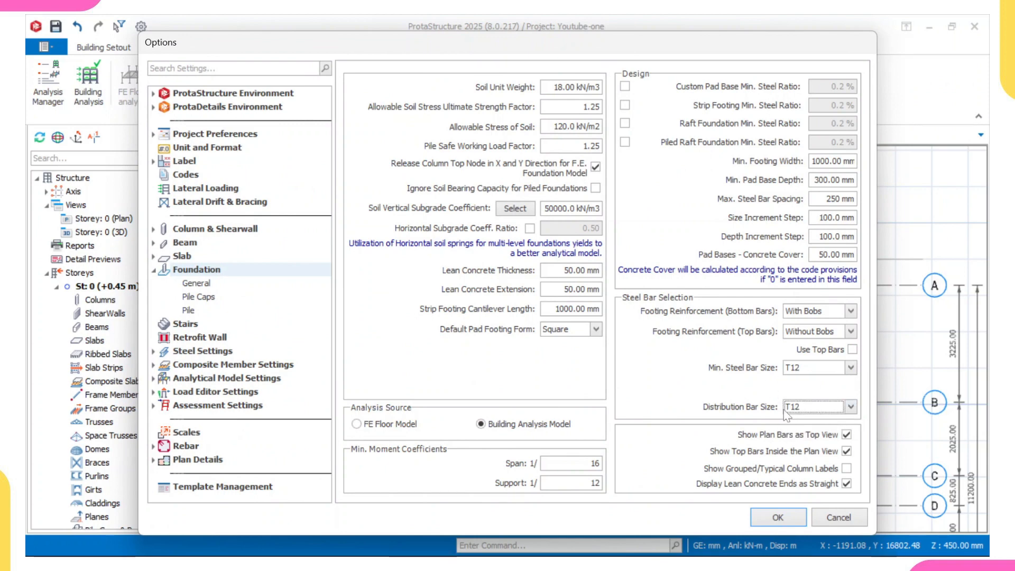
pyautogui.click(764, 520)
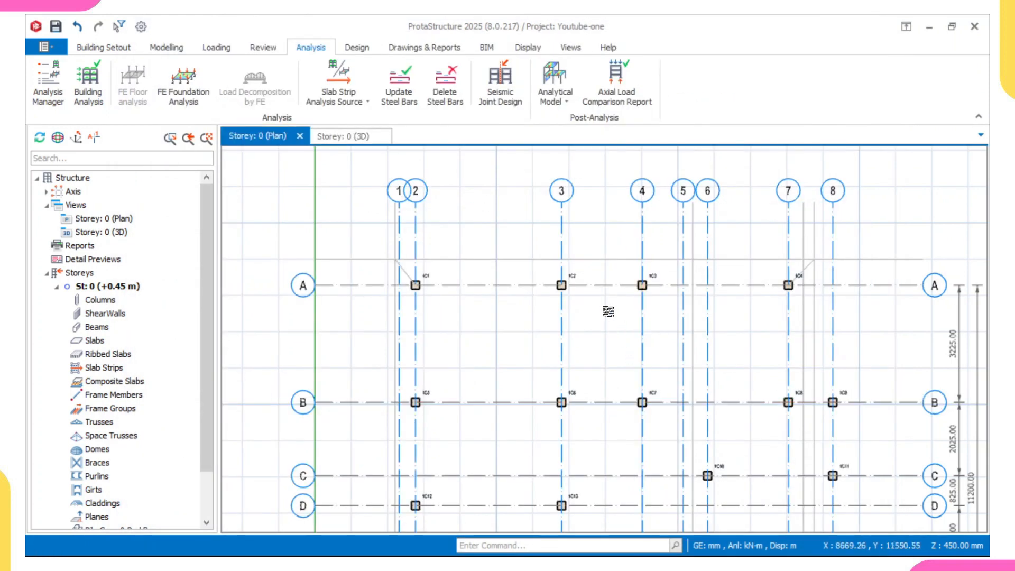
# Step: Insert a pad footing under column 1C1 at the intersection of axes A and 2
pyautogui.scroll(-2, 476, 271)
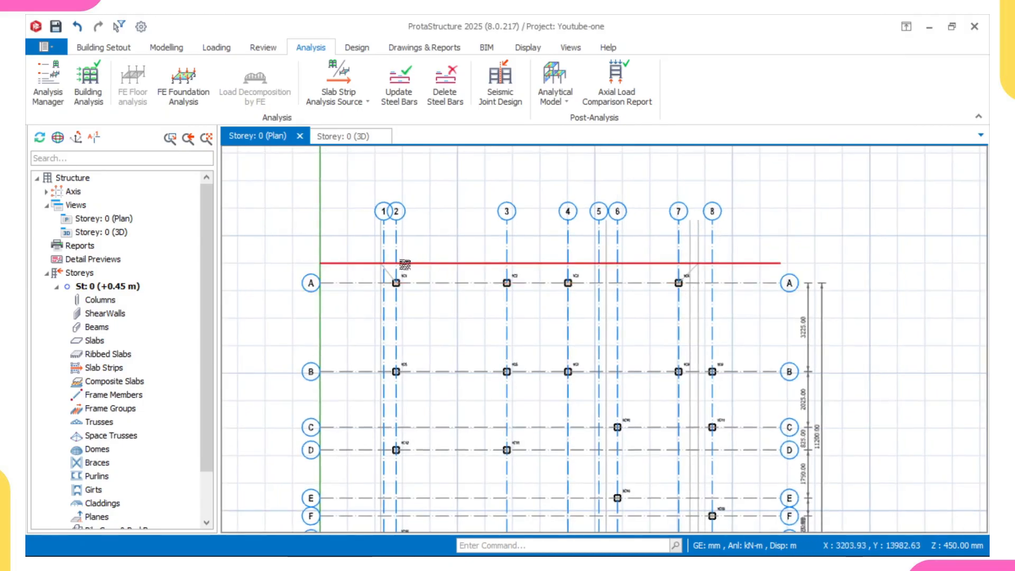
pyautogui.scroll(1, 400, 273)
pyautogui.scroll(1, 401, 274)
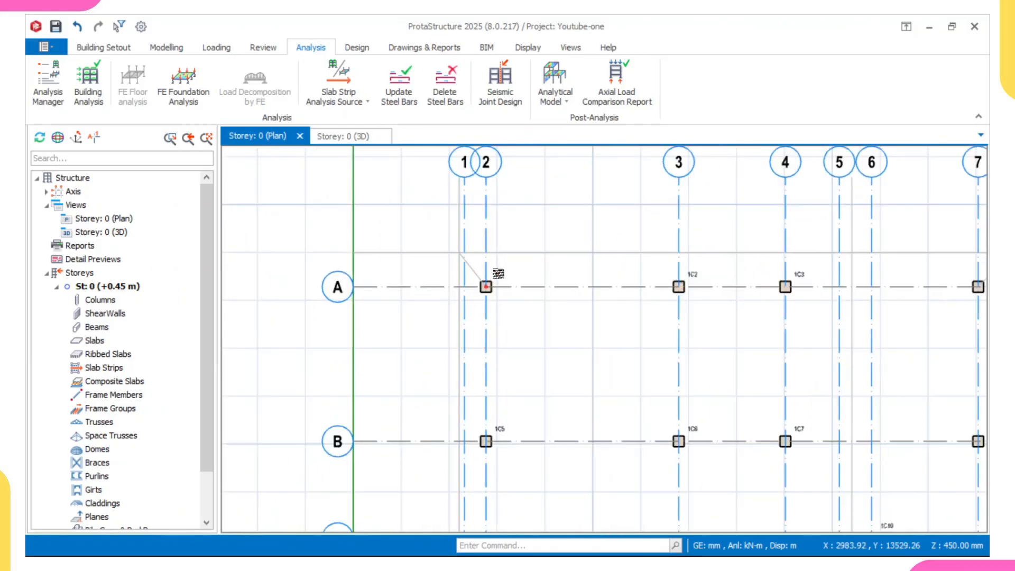
pyautogui.click(494, 280)
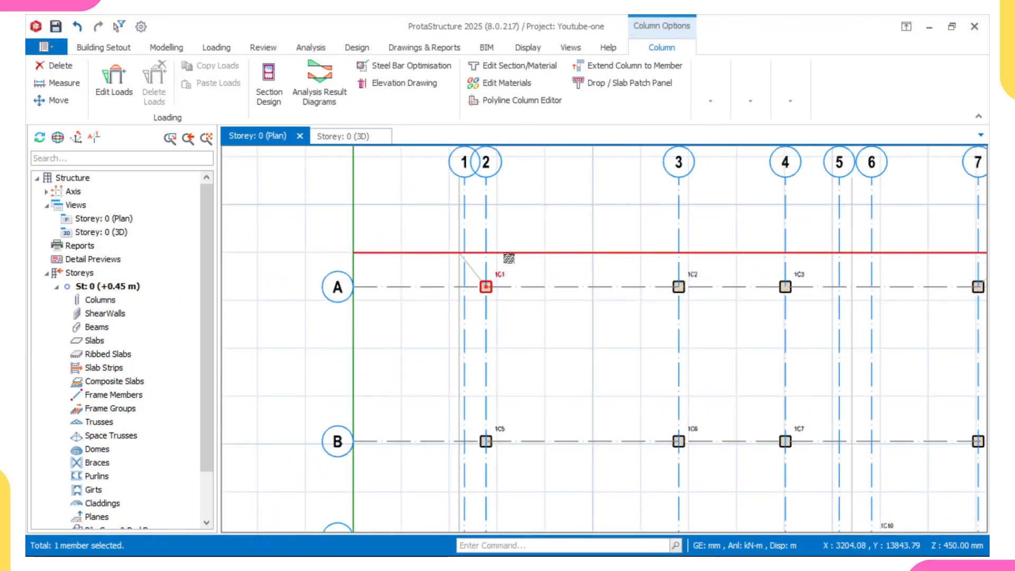
pyautogui.rightClick(508, 258)
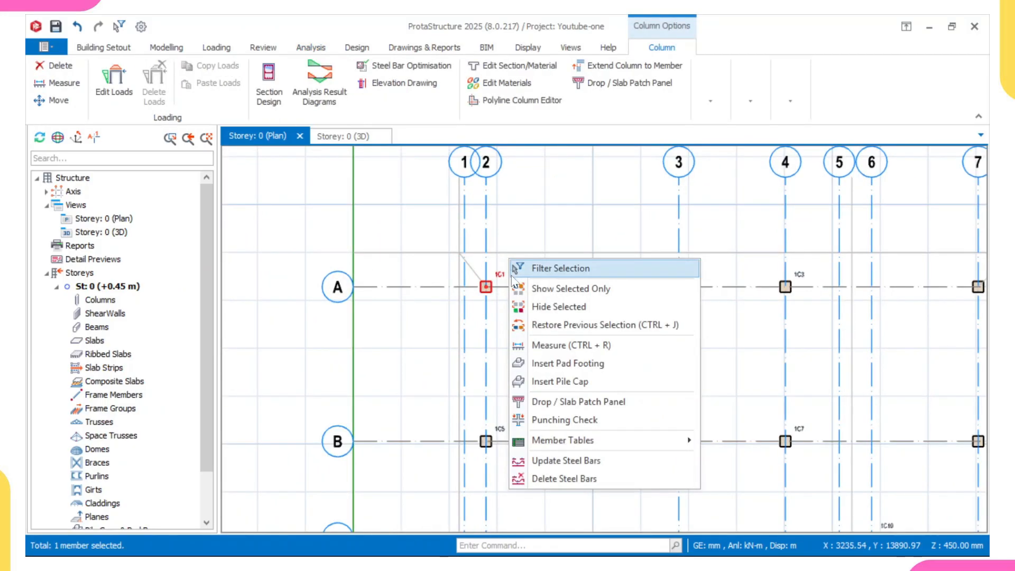
pyautogui.click(562, 363)
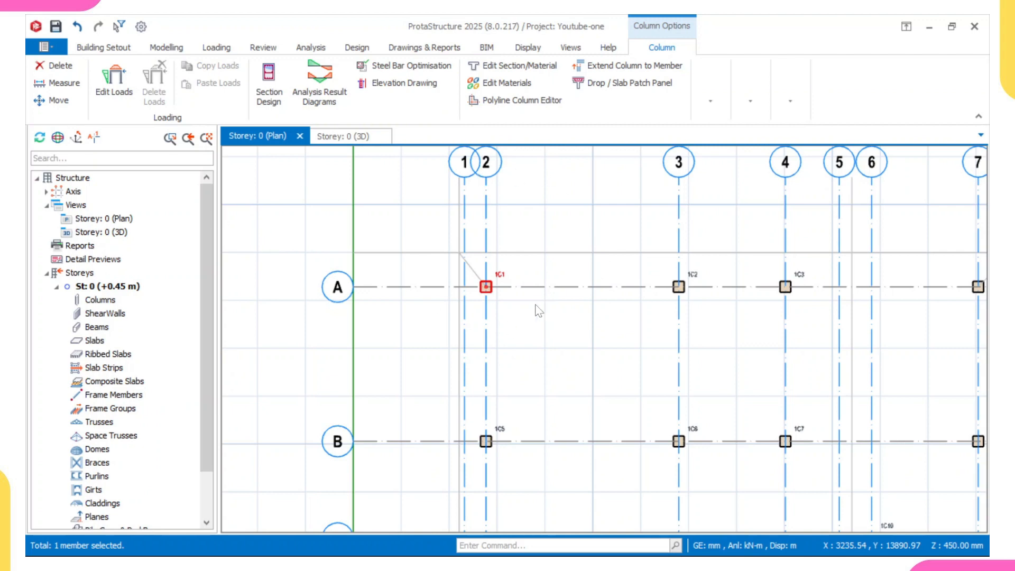
pyautogui.doubleClick(486, 286)
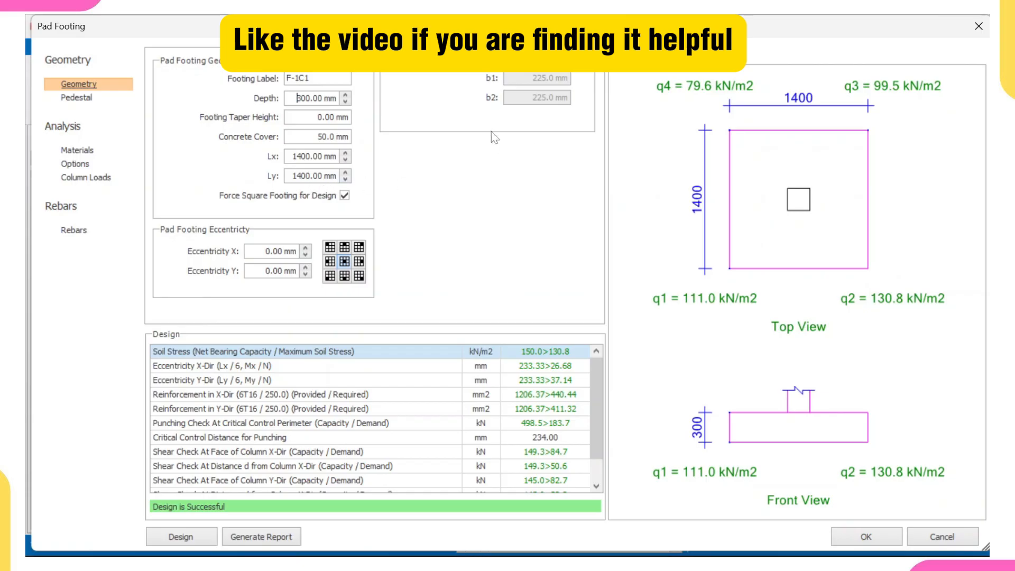
# Step: Examine the footing's reinforcement and column in 3D and review the column load combinations
pyautogui.click(668, 58)
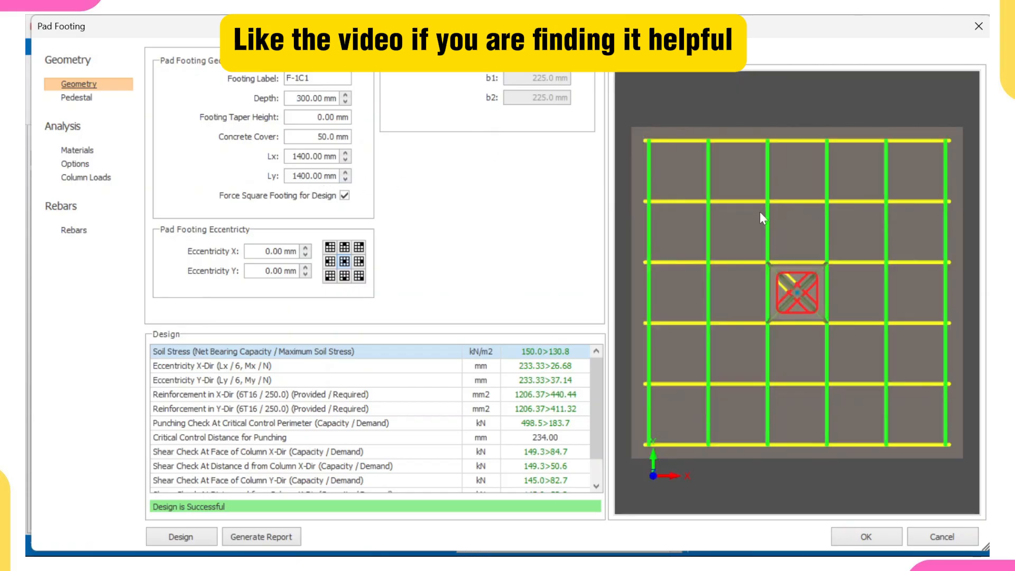
pyautogui.scroll(-5, 759, 212)
pyautogui.moveTo(812, 290); pyautogui.dragTo(807, 211)
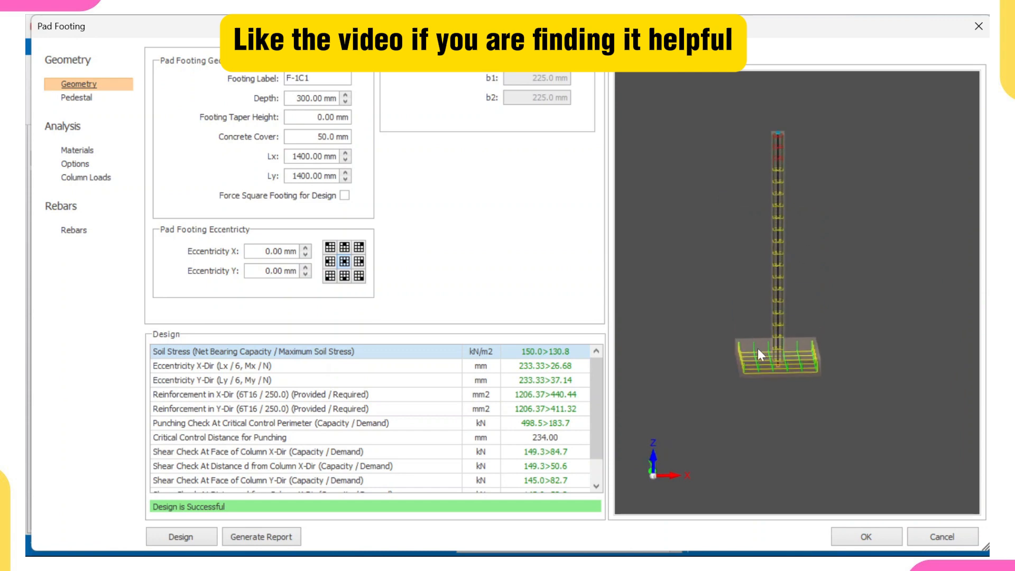
pyautogui.scroll(5, 756, 348)
pyautogui.scroll(-2, 763, 339)
pyautogui.moveTo(775, 336)
pyautogui.mouseDown()
pyautogui.moveTo(753, 298)
pyautogui.moveTo(742, 315)
pyautogui.moveTo(694, 324)
pyautogui.moveTo(807, 328)
pyautogui.moveTo(772, 319)
pyautogui.mouseUp()
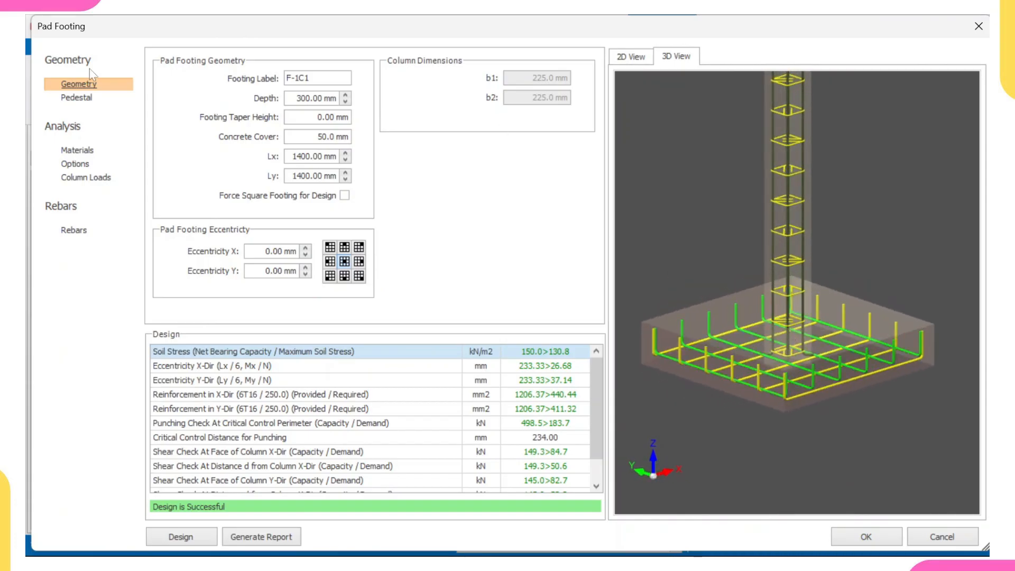
pyautogui.click(98, 182)
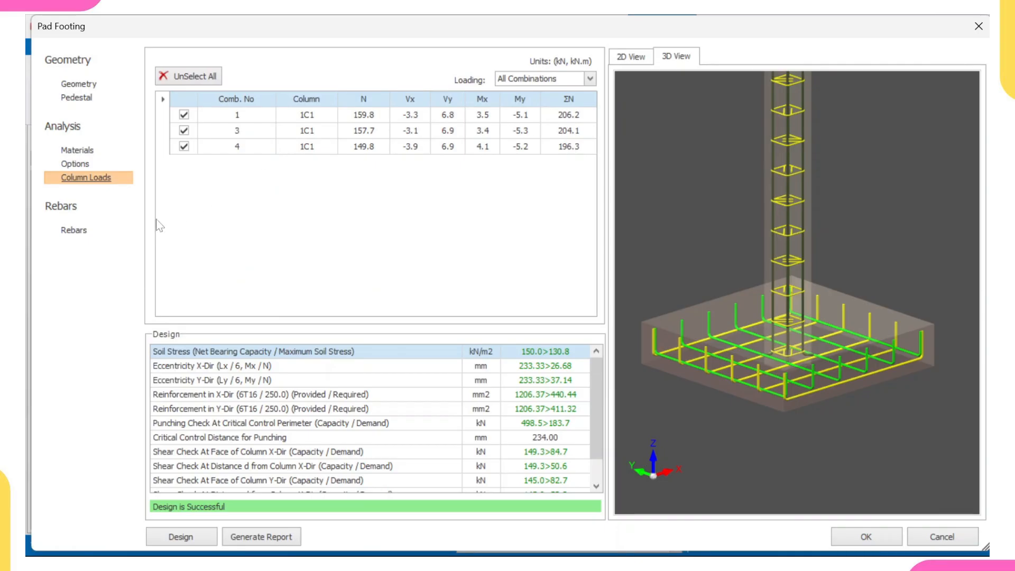
# Step: Try the footing's top rebars in the X and Y directions, inspecting them in 3D, and disable both again
pyautogui.click(74, 230)
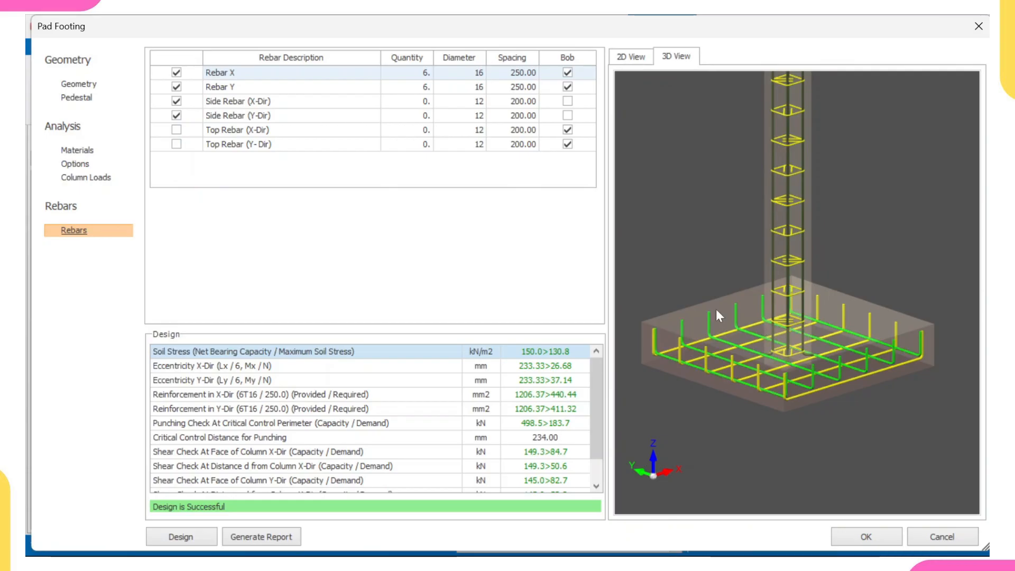
pyautogui.click(176, 130)
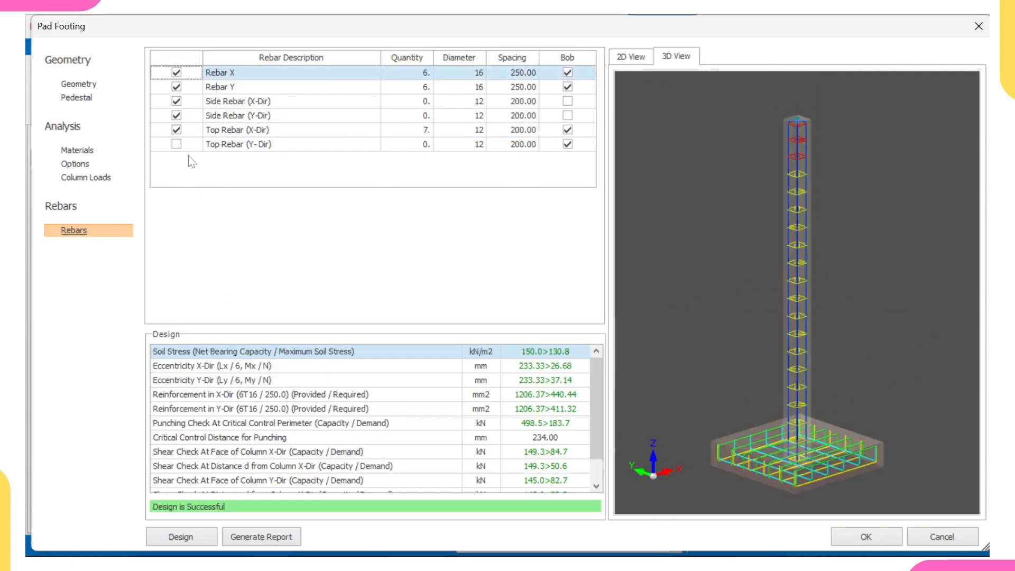
pyautogui.click(176, 145)
pyautogui.click(177, 145)
pyautogui.scroll(5, 813, 386)
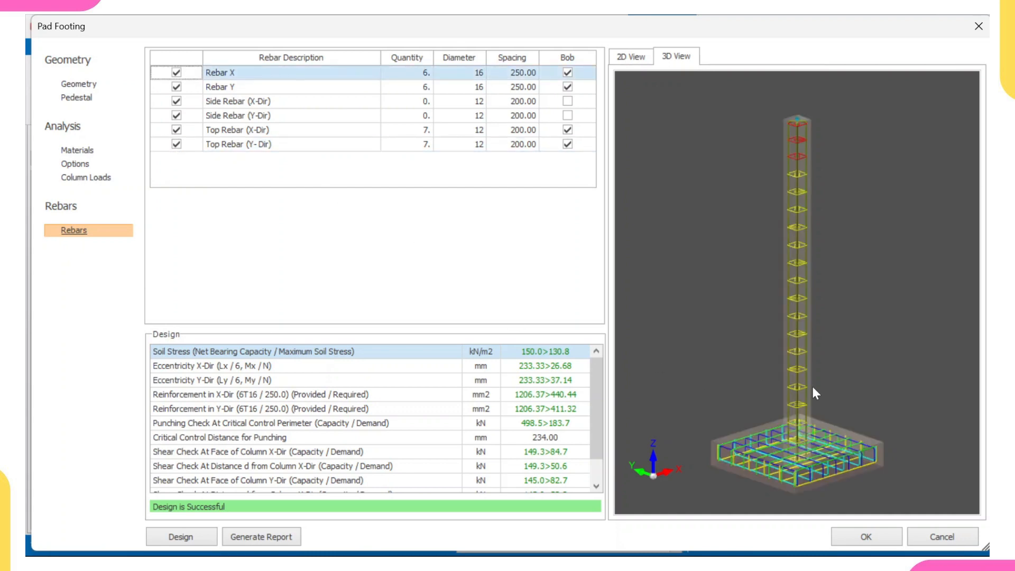
pyautogui.scroll(-5, 794, 316)
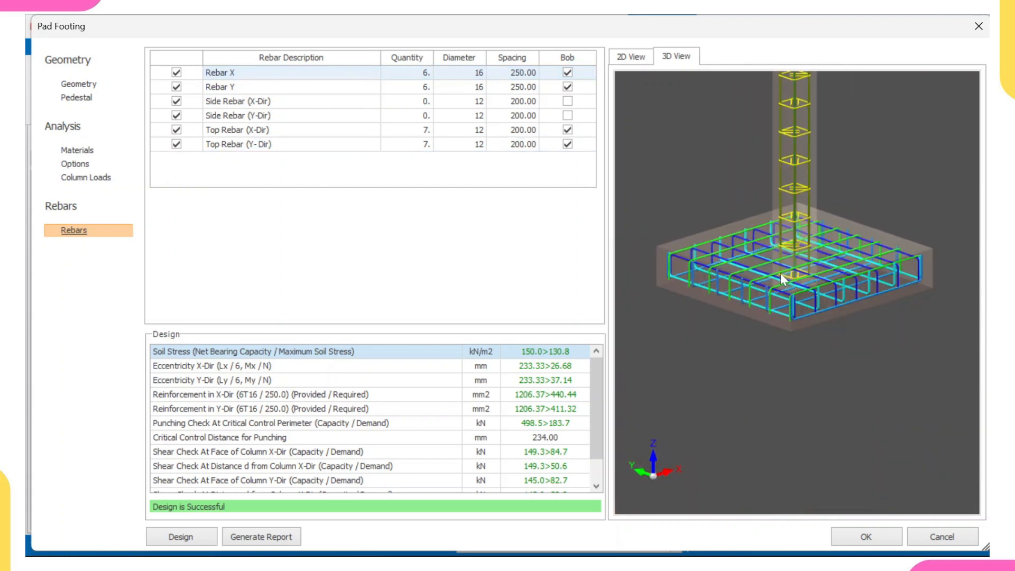
pyautogui.click(177, 129)
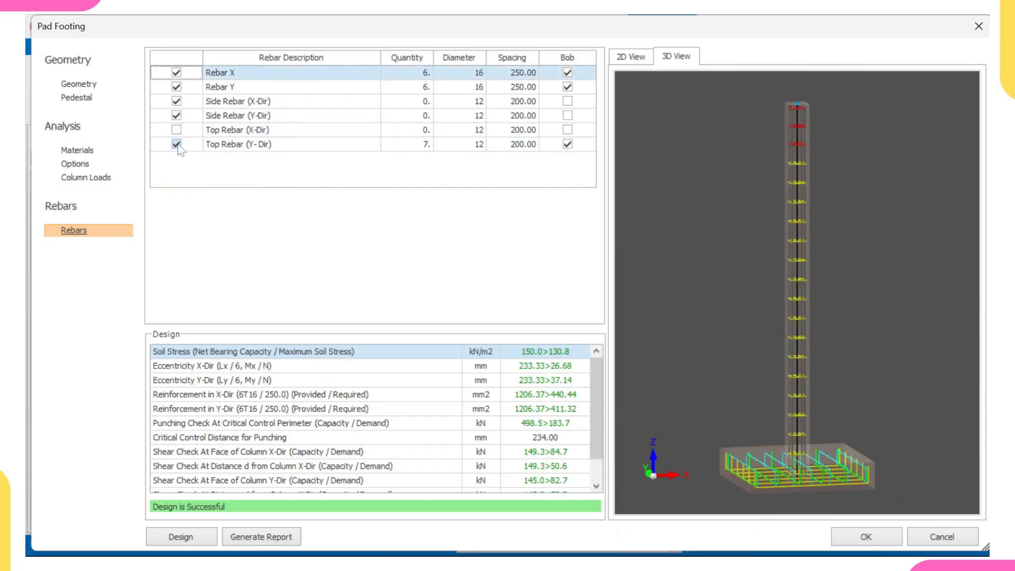
pyautogui.click(176, 144)
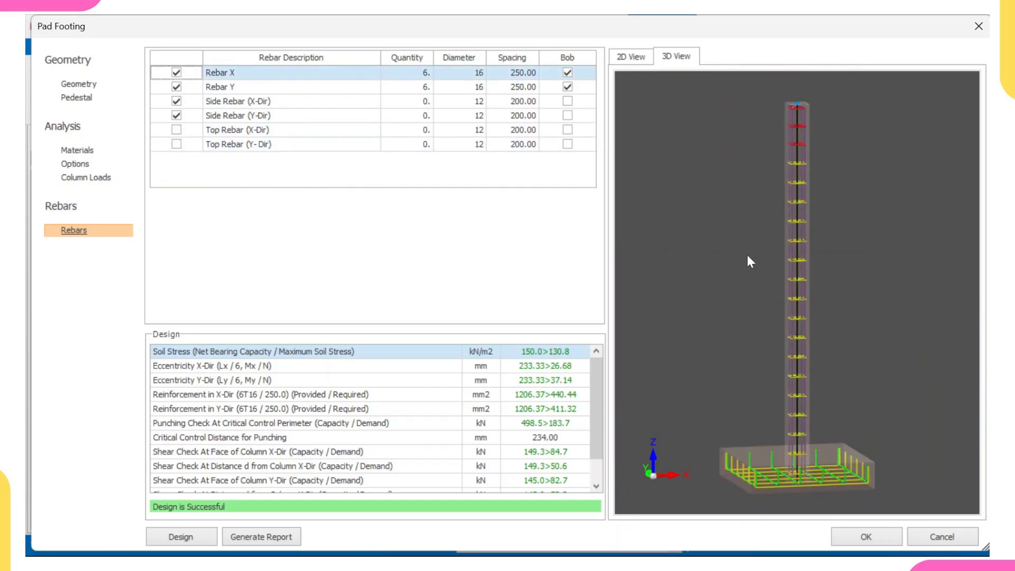
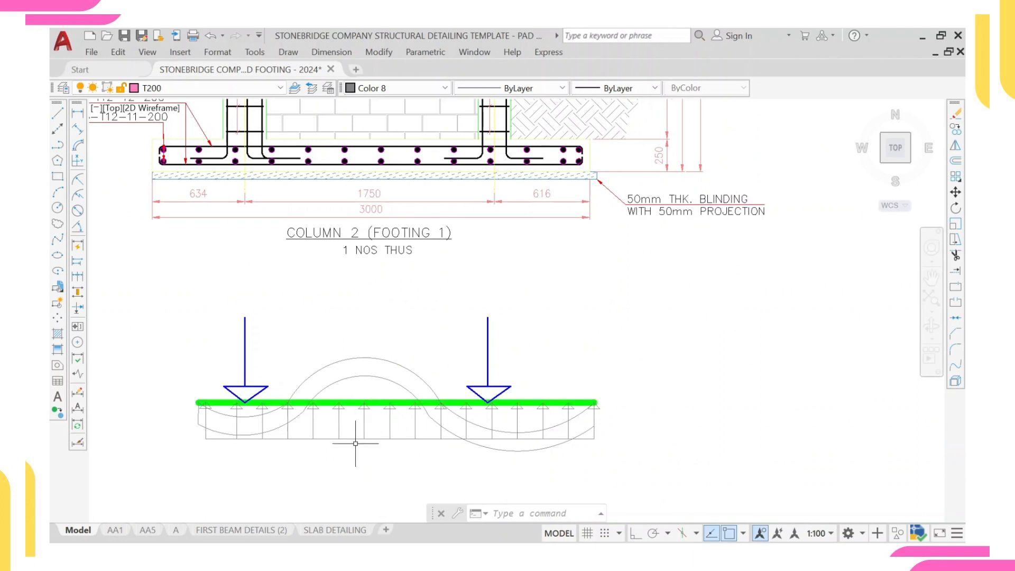
# Step: In the AutoCAD drawing, examine the deflected shape of the two-column footing (Column 2, Footing 1) under its column loads and upward soil pressure
pyautogui.scroll(2, 344, 389)
pyautogui.click(346, 377)
pyautogui.click(335, 341)
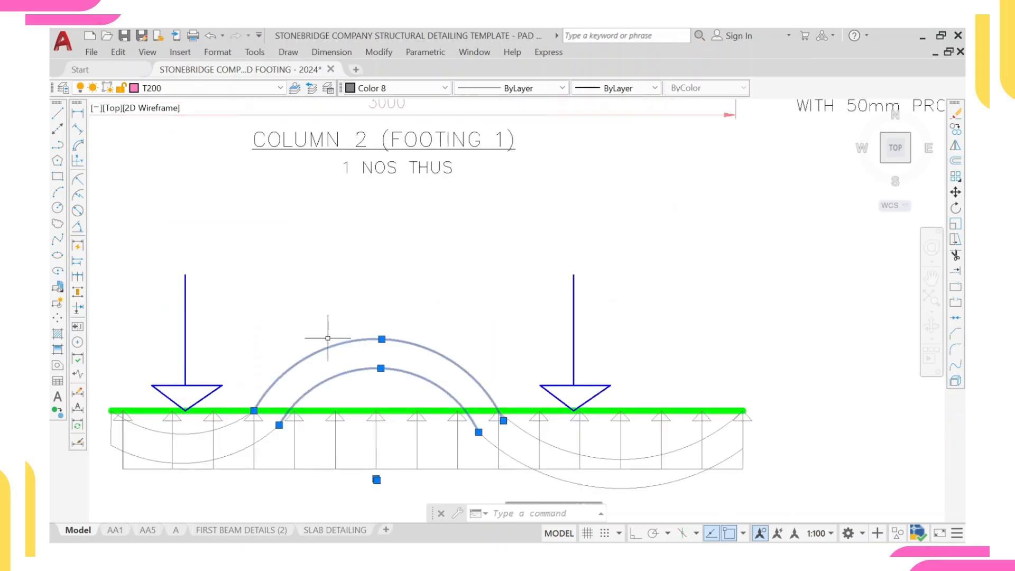
pyautogui.press('Escape')
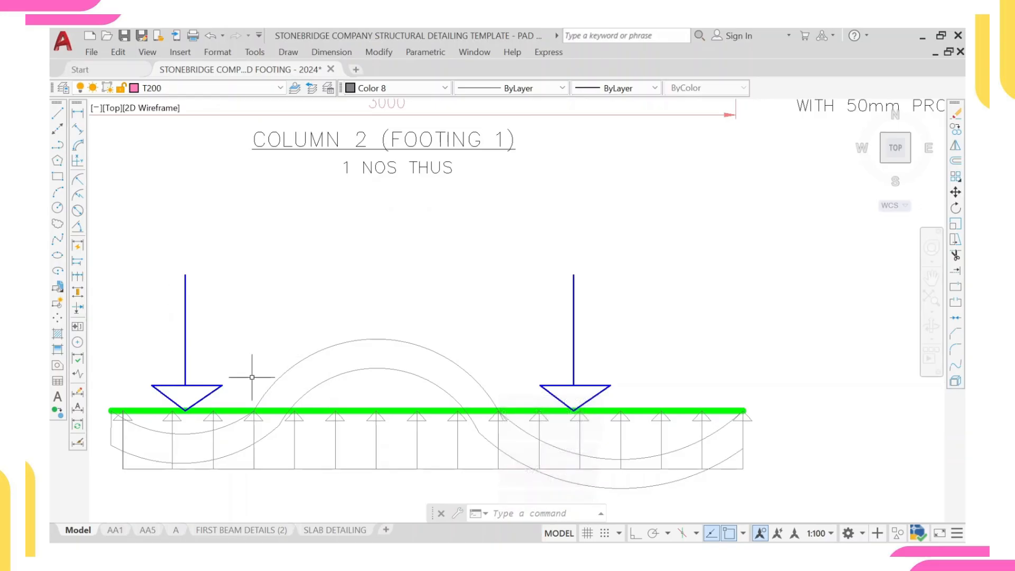
pyautogui.click(269, 388)
pyautogui.click(198, 431)
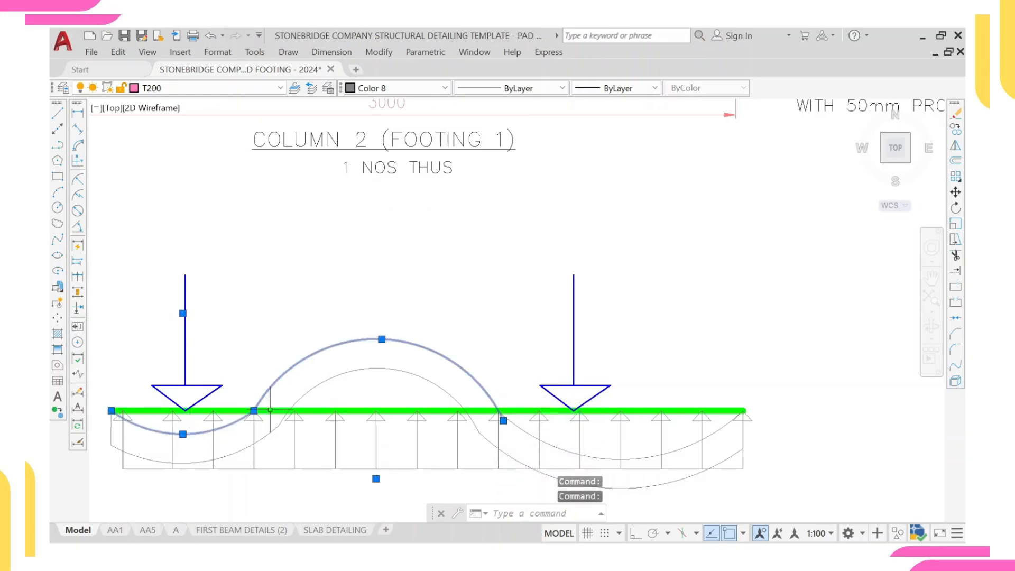
pyautogui.click(576, 453)
pyautogui.press('Escape')
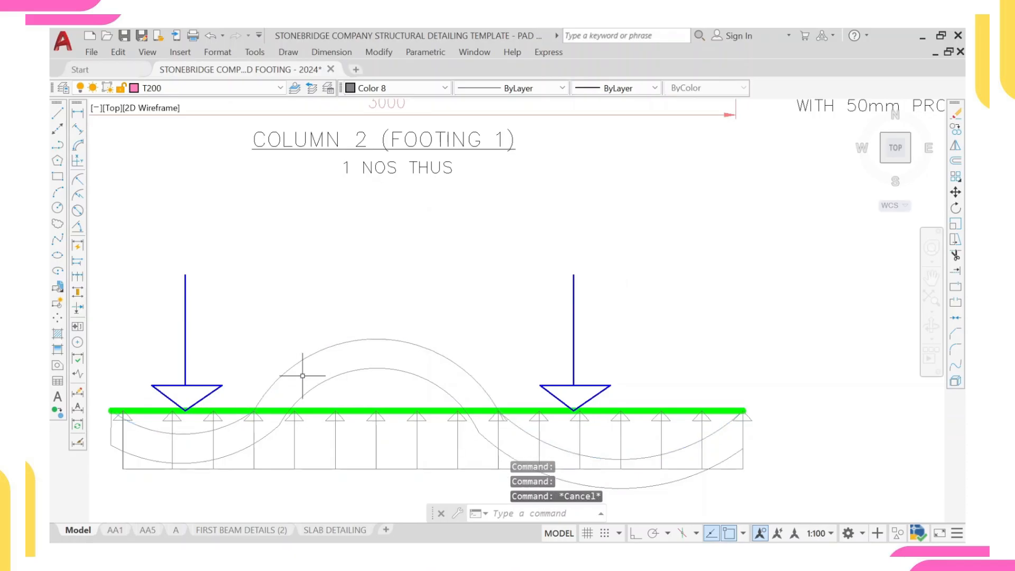
pyautogui.moveTo(190, 395)
pyautogui.mouseDown(button='middle')
pyautogui.moveTo(332, 389)
pyautogui.moveTo(322, 320)
pyautogui.mouseUp(button='middle')
pyautogui.scroll(2, 330, 381)
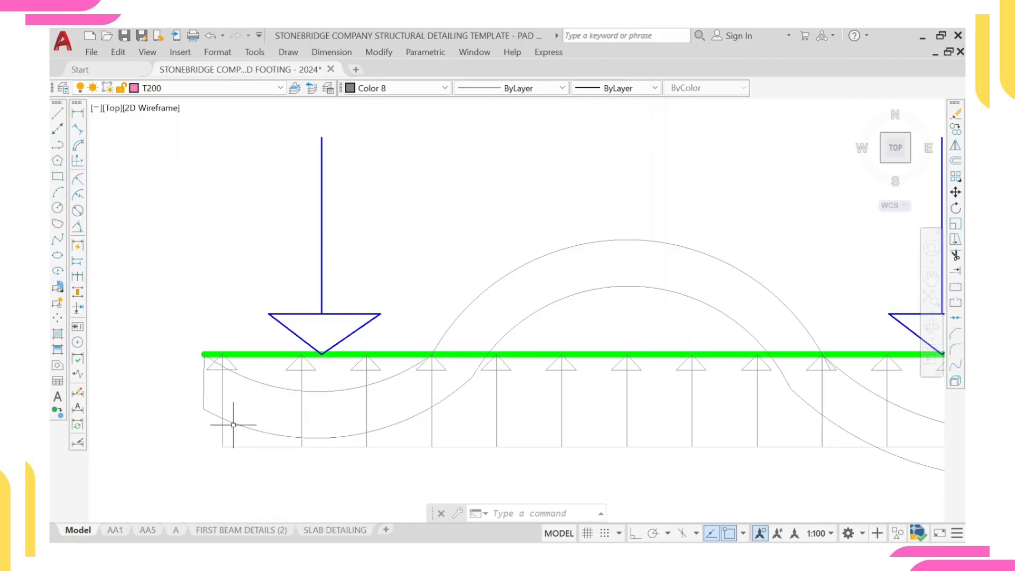
pyautogui.scroll(-4, 451, 420)
pyautogui.moveTo(516, 390); pyautogui.dragTo(428, 388, button='middle')
pyautogui.scroll(2, 428, 388)
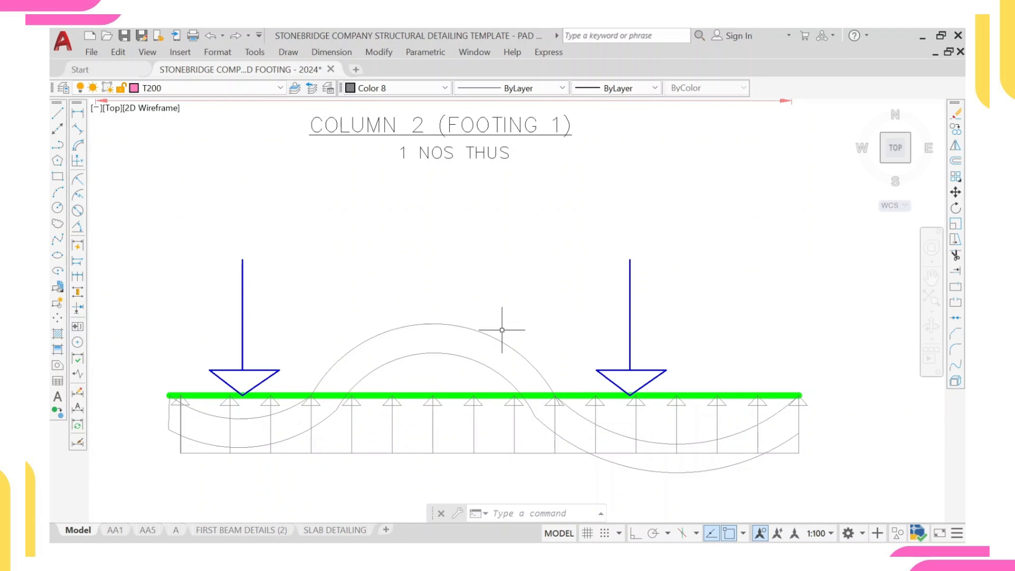
pyautogui.scroll(-2, 504, 329)
pyautogui.moveTo(567, 350); pyautogui.dragTo(491, 335, button='middle')
pyautogui.scroll(4, 499, 388)
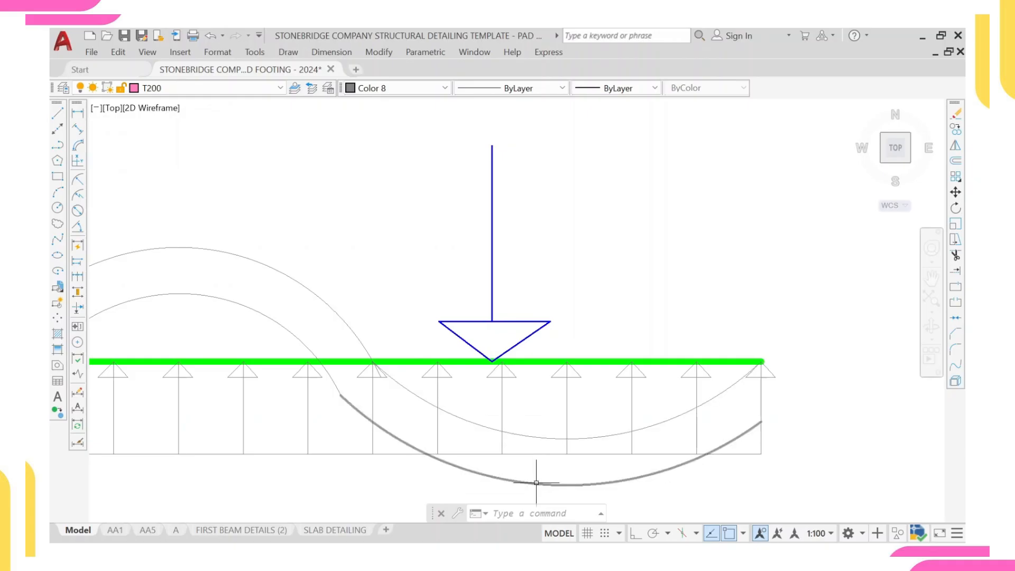
pyautogui.scroll(-4, 544, 481)
# Step: Compare the two-column footing's red bending moment diagram with its loading and deflected shape at the columns, midspan and free ends
pyautogui.moveTo(517, 441); pyautogui.dragTo(461, 101, button='middle')
pyautogui.moveTo(421, 198)
pyautogui.mouseDown(button='middle')
pyautogui.moveTo(437, 240)
pyautogui.moveTo(432, 333)
pyautogui.moveTo(404, 282)
pyautogui.mouseUp(button='middle')
pyautogui.scroll(2, 434, 276)
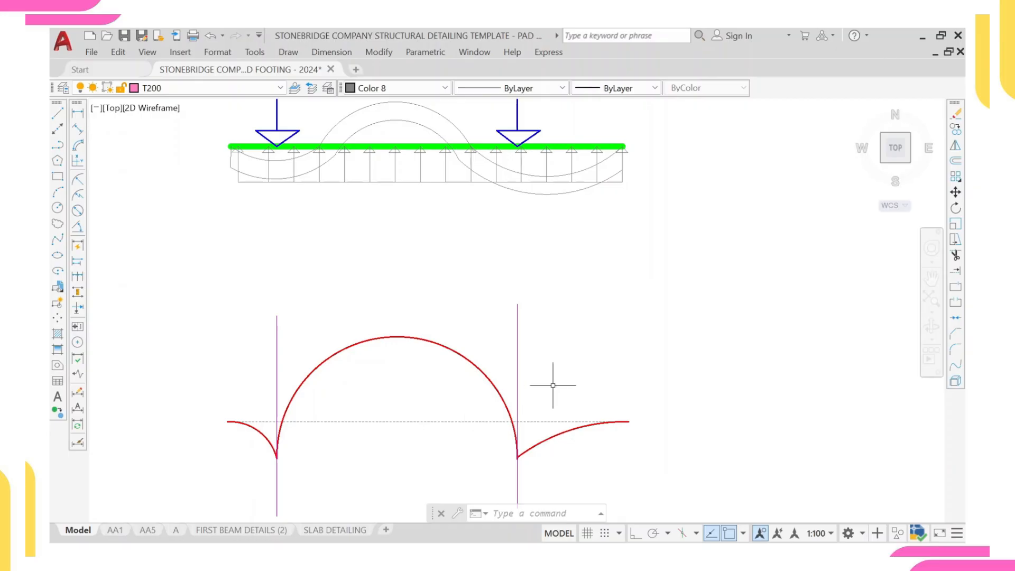
pyautogui.moveTo(453, 145); pyautogui.dragTo(464, 230, button='middle')
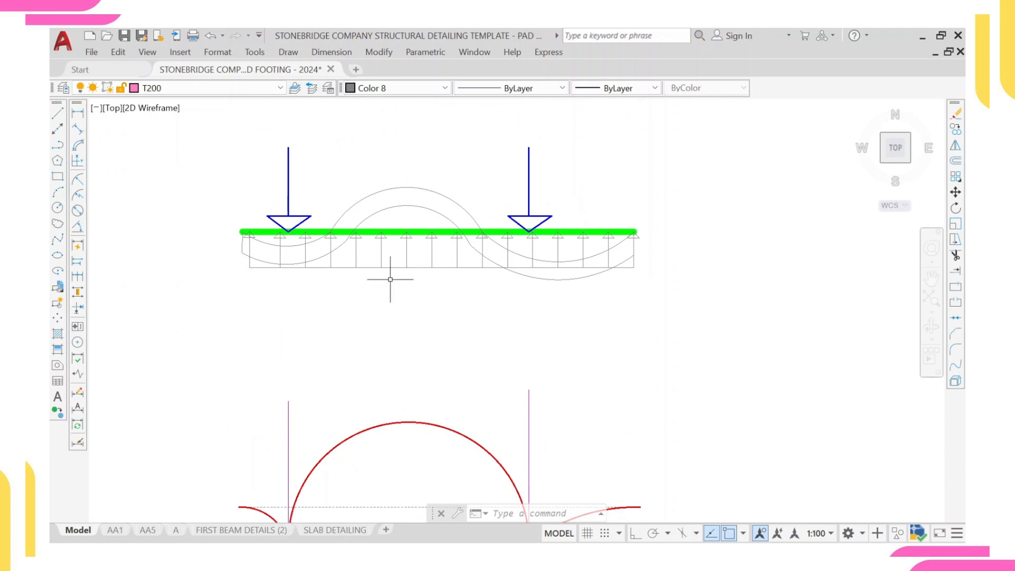
pyautogui.scroll(-2, 389, 281)
pyautogui.scroll(2, 397, 222)
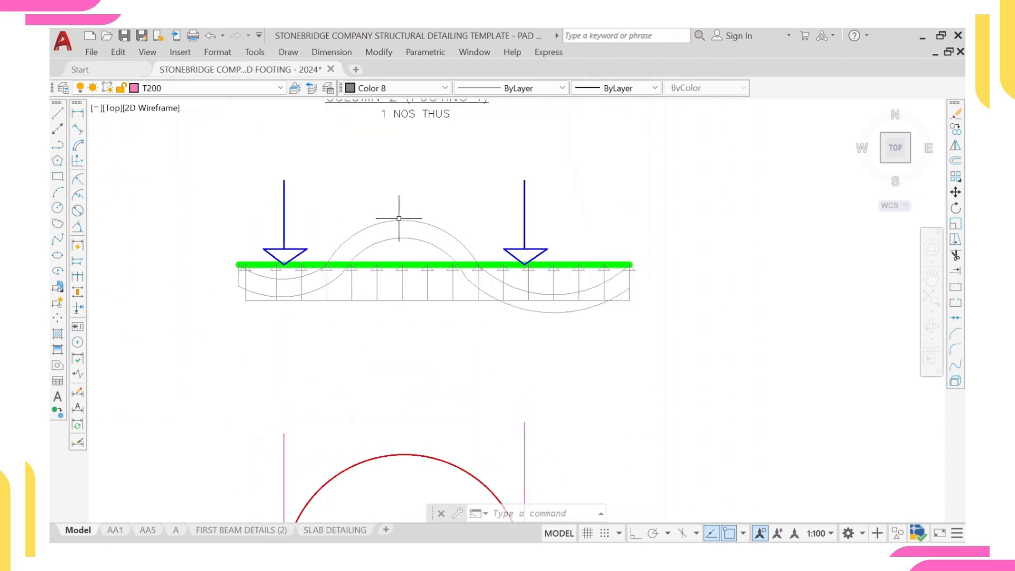
pyautogui.scroll(-2, 411, 331)
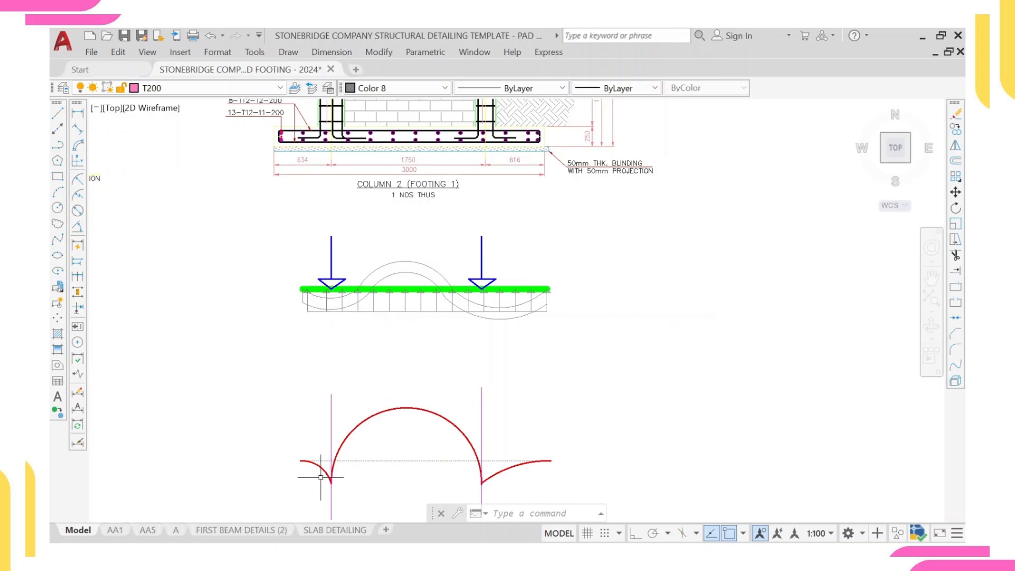
pyautogui.scroll(2, 330, 479)
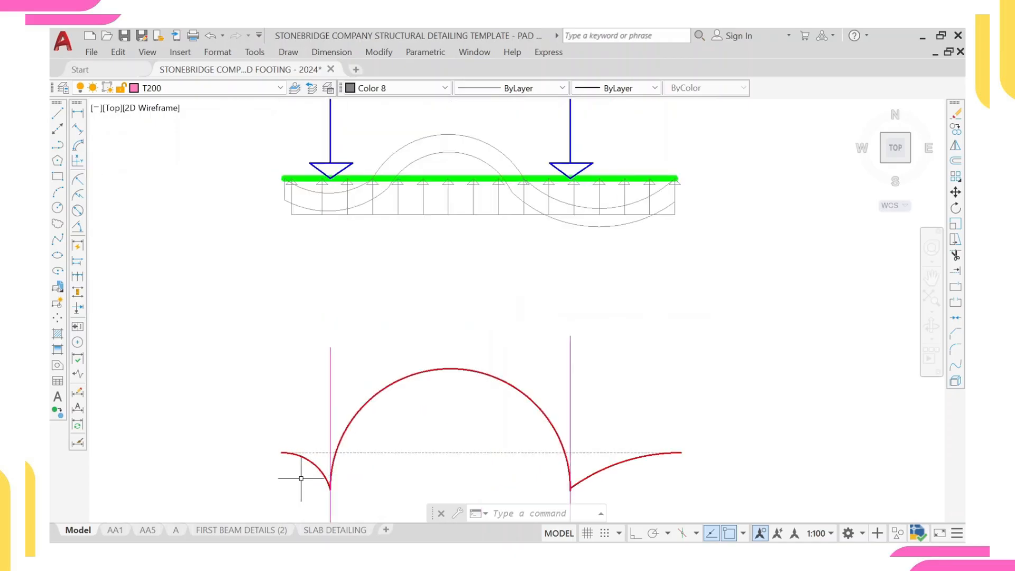
pyautogui.scroll(-2, 382, 470)
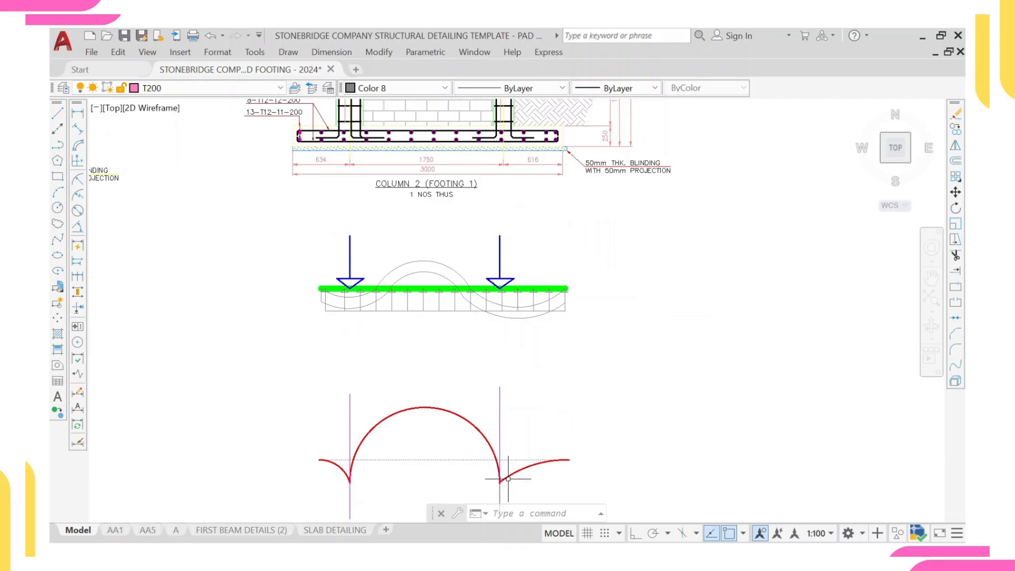
# Step: Examine the single-column footing's loading, deflected shape and bending moment diagram below the Column 2 detail
pyautogui.scroll(-4, 471, 431)
pyautogui.scroll(2, 227, 371)
pyautogui.moveTo(226, 371); pyautogui.dragTo(378, 370, button='middle')
pyautogui.scroll(2, 378, 369)
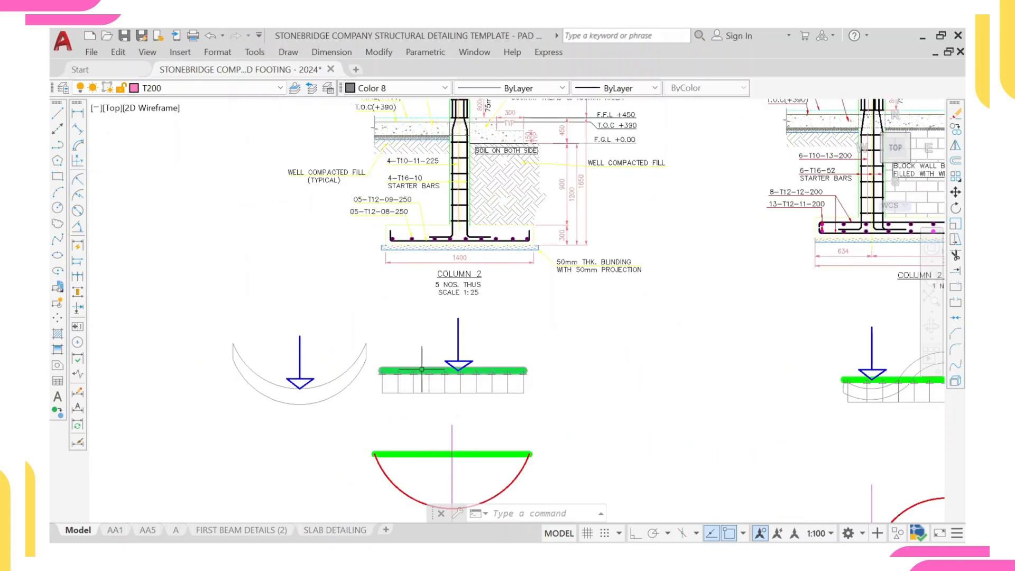
pyautogui.scroll(2, 456, 369)
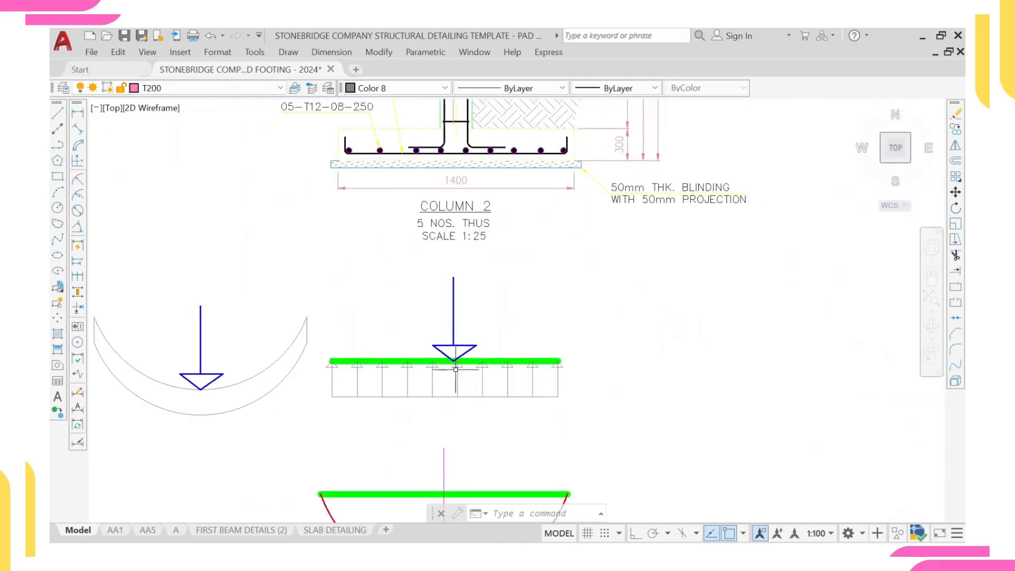
pyautogui.moveTo(395, 370); pyautogui.dragTo(437, 361, button='middle')
pyautogui.scroll(-2, 497, 291)
pyautogui.moveTo(483, 296); pyautogui.dragTo(485, 318, button='middle')
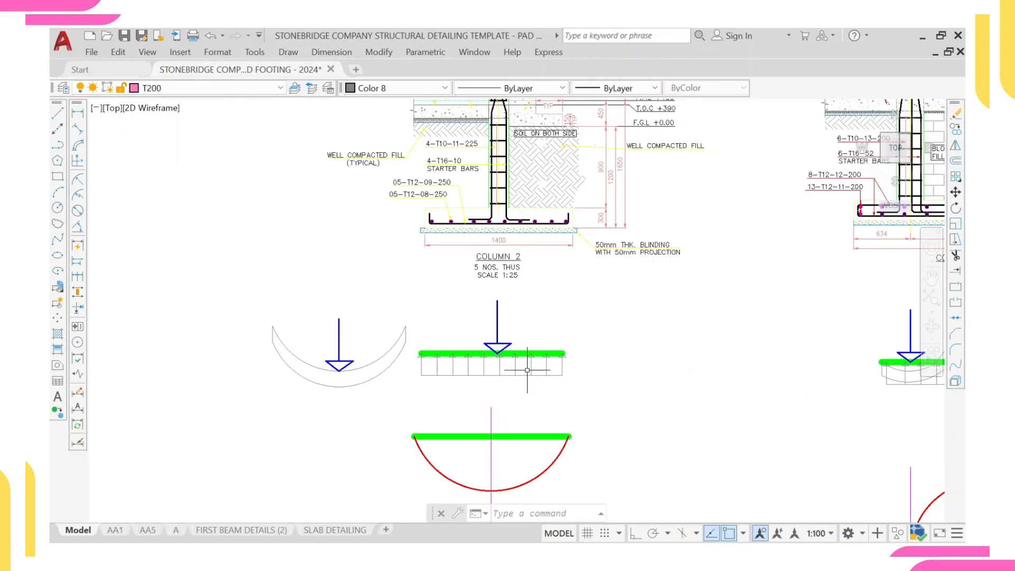
pyautogui.moveTo(348, 375); pyautogui.dragTo(423, 377, button='middle')
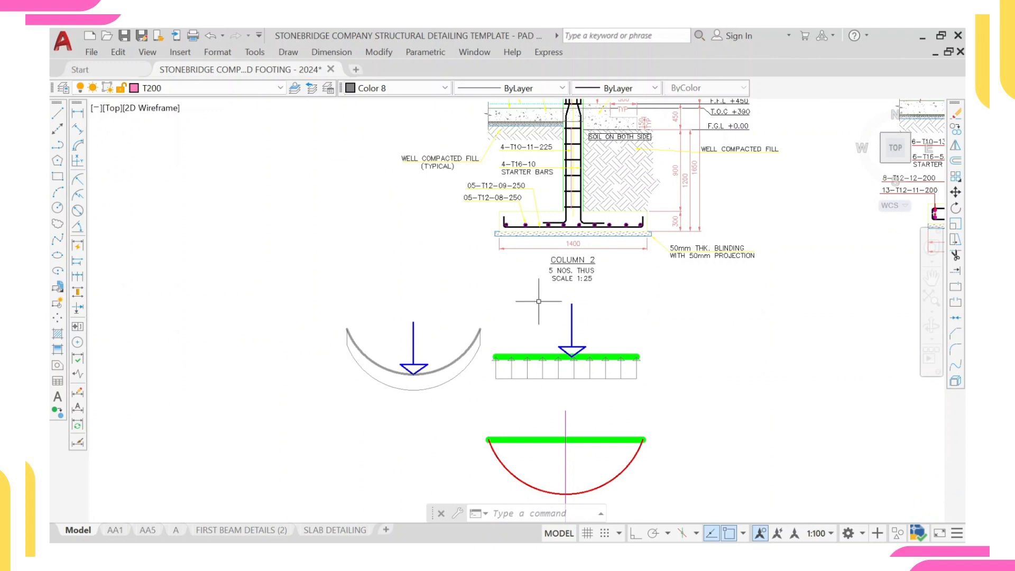
pyautogui.scroll(2, 414, 432)
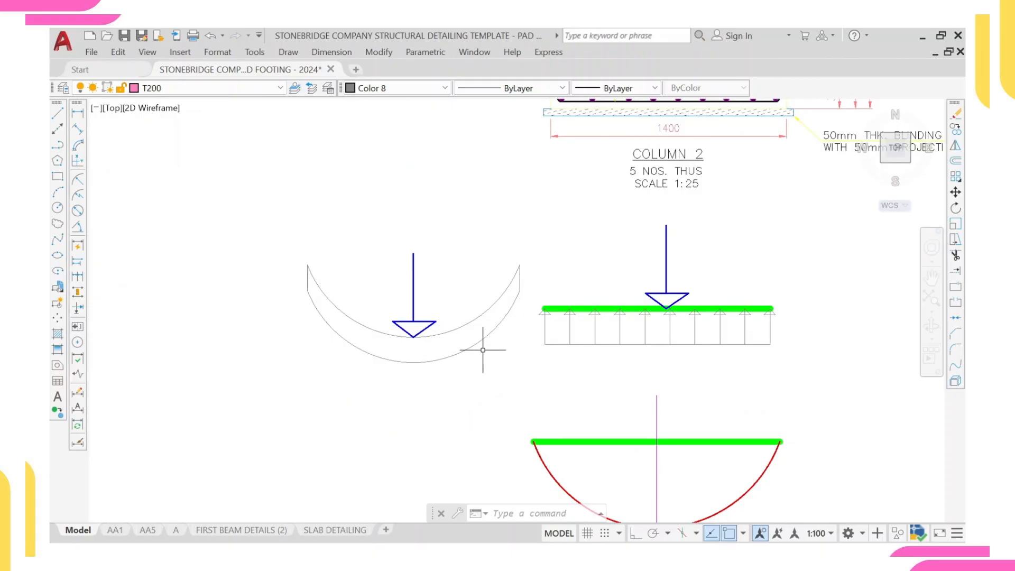
pyautogui.scroll(-2, 448, 333)
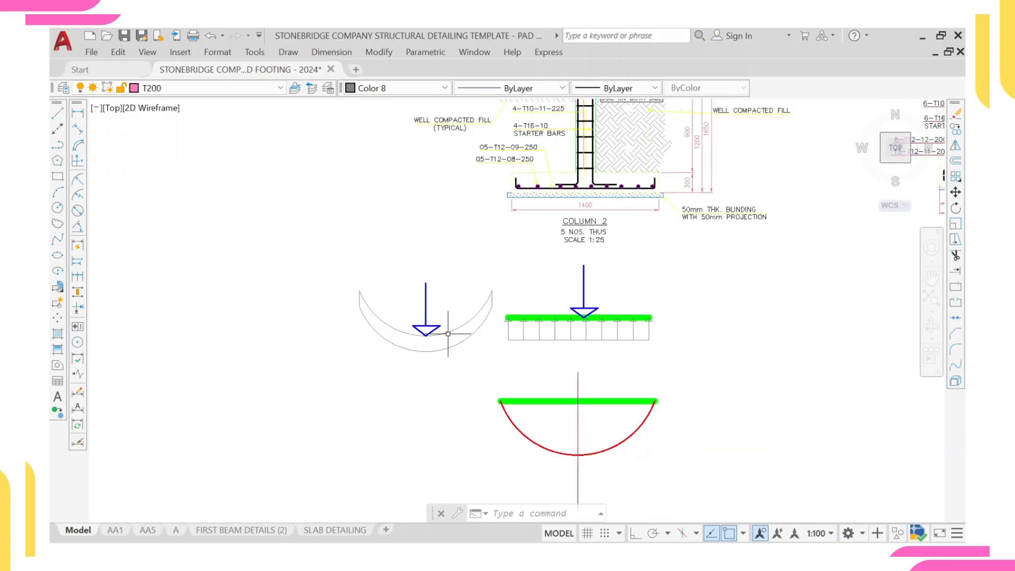
pyautogui.moveTo(514, 387); pyautogui.dragTo(464, 331, button='middle')
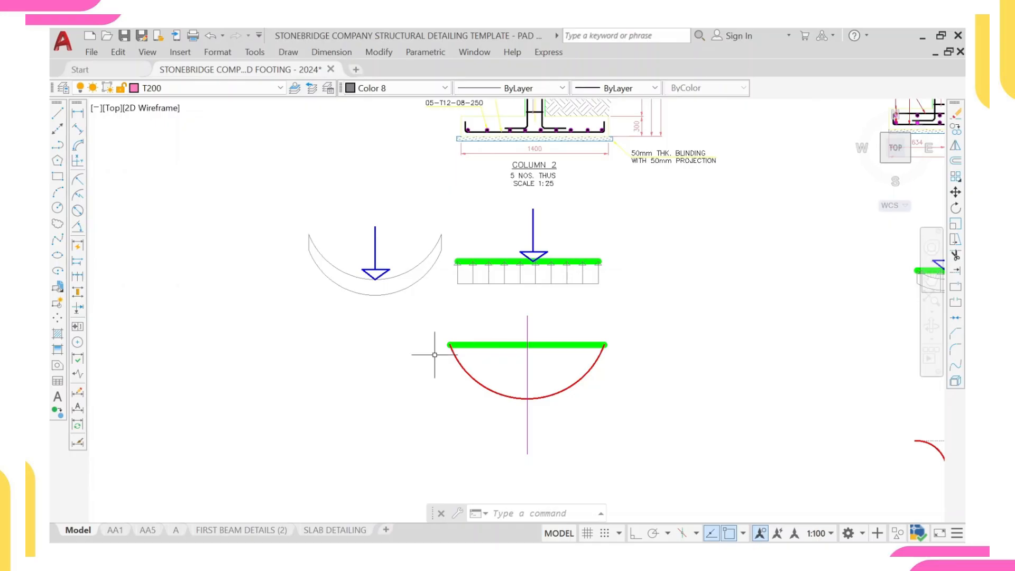
pyautogui.scroll(2, 478, 379)
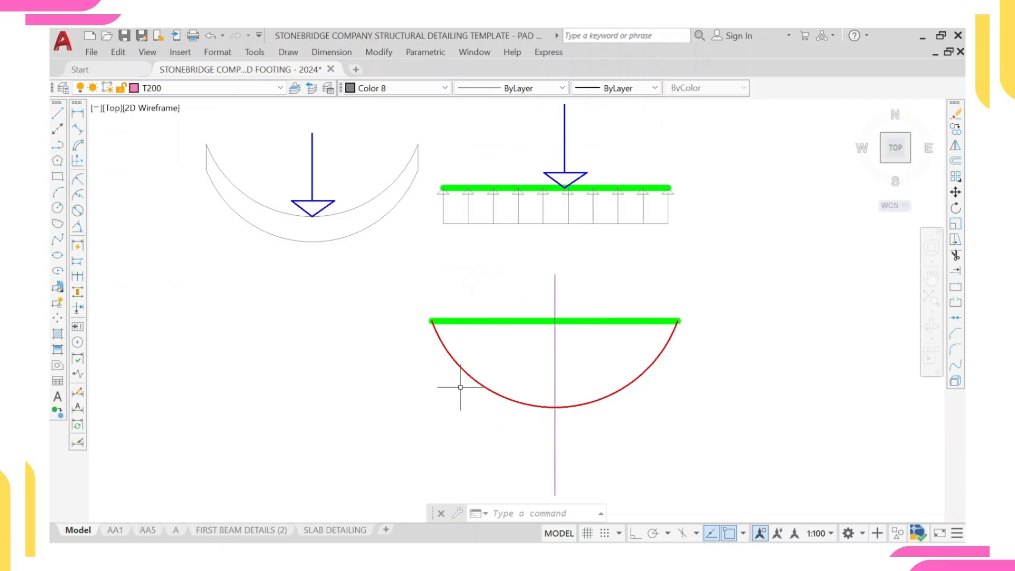
pyautogui.scroll(-4, 592, 295)
pyautogui.moveTo(649, 312); pyautogui.dragTo(389, 312, button='middle')
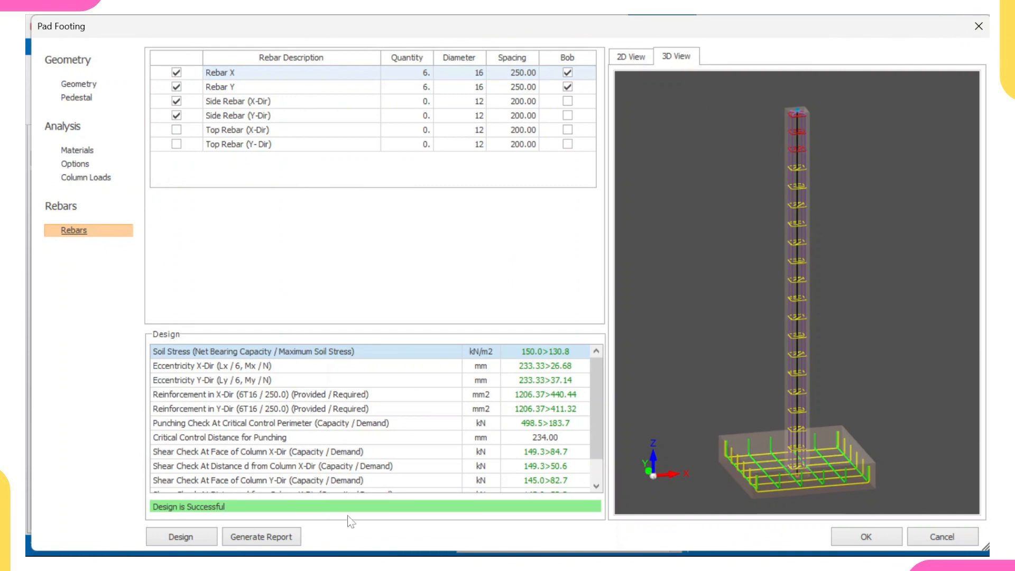
# Step: In ProtaStructure, accept column 1C1's footing and insert a pad footing labelled BT1 under column 1C2 at axes A and 3
pyautogui.click(865, 537)
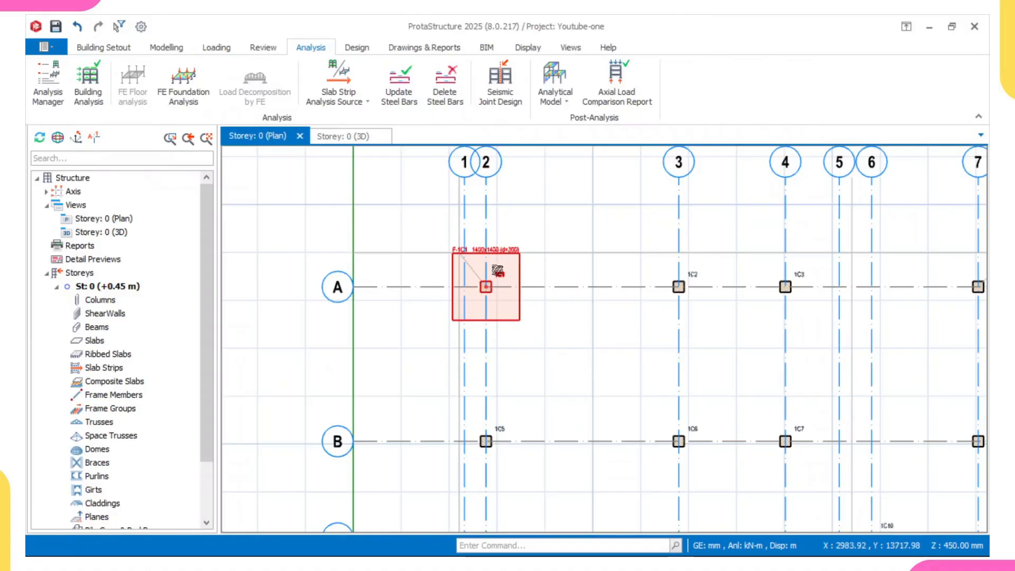
pyautogui.moveTo(496, 269); pyautogui.dragTo(496, 257, button='middle')
pyautogui.scroll(-1, 87, 346)
pyautogui.scroll(3, 503, 296)
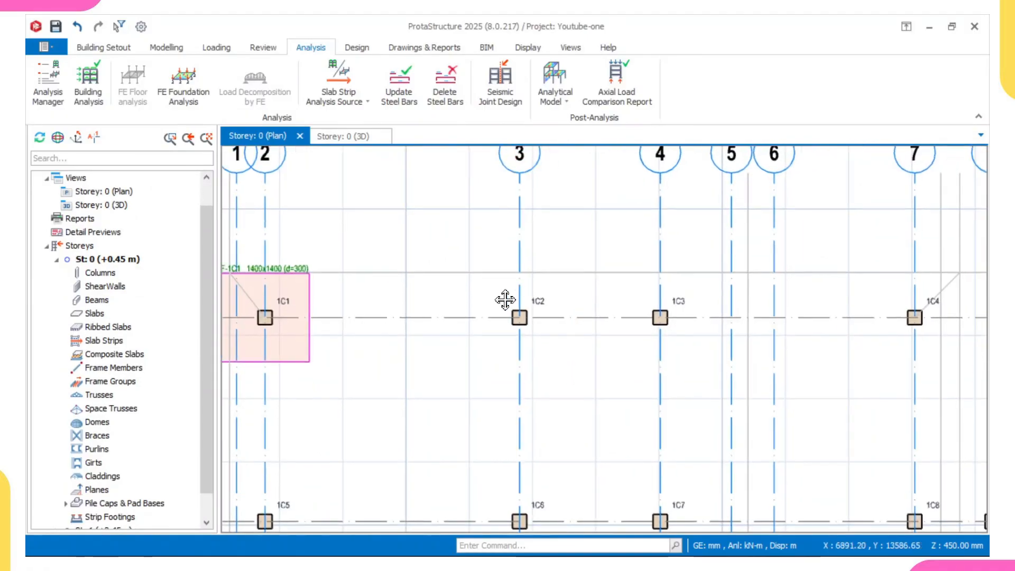
pyautogui.click(521, 304)
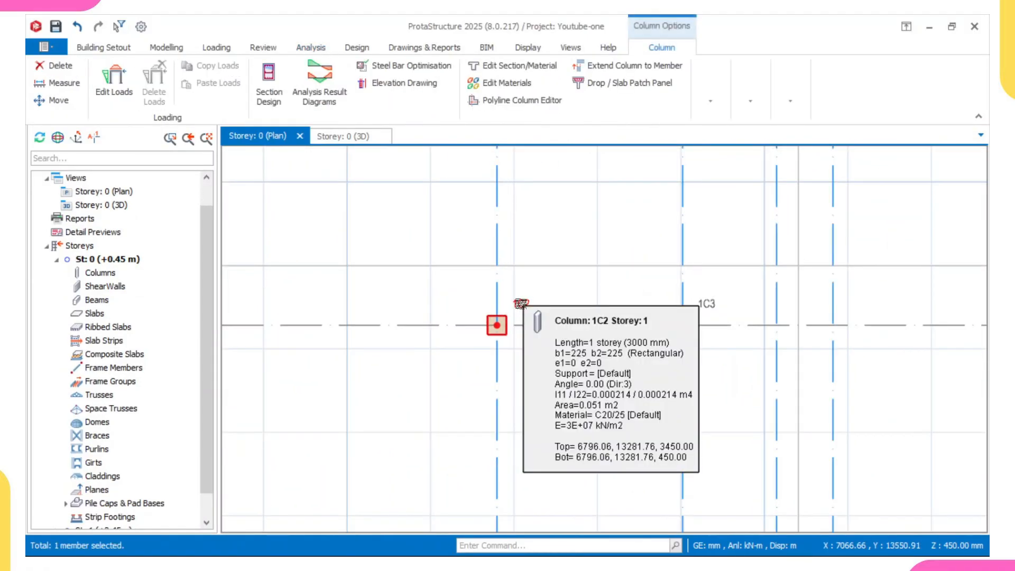
pyautogui.rightClick(520, 303)
pyautogui.click(566, 408)
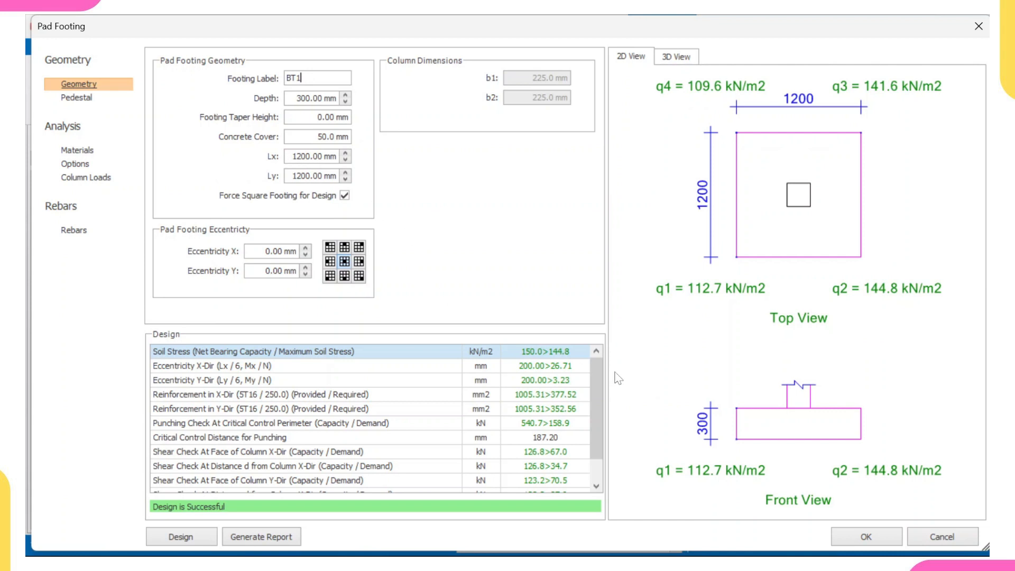
pyautogui.click(867, 545)
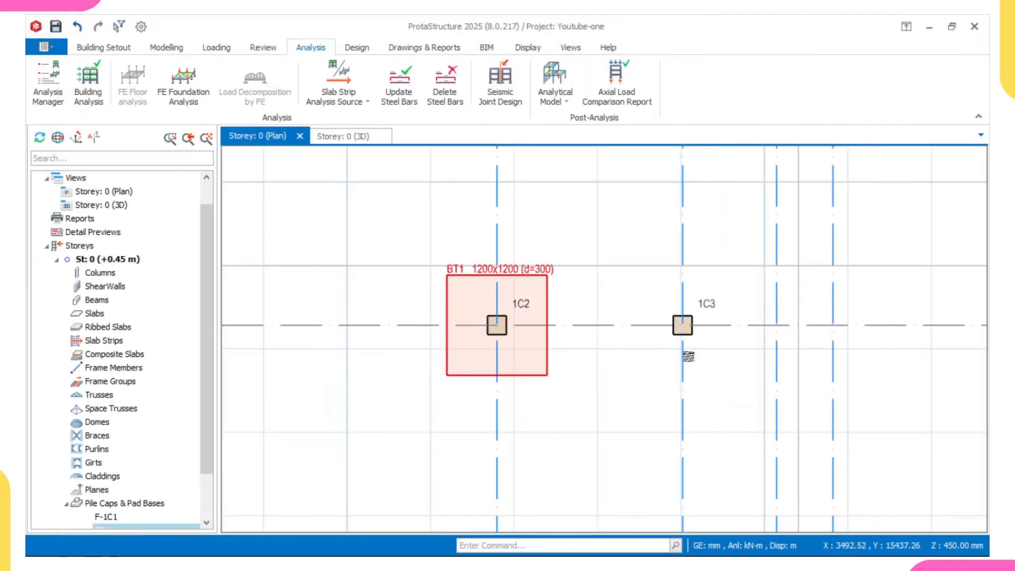
# Step: Insert a pad footing under column 1C3 at the intersection of axes A and 4 and accept its design
pyautogui.scroll(-2, 585, 320)
pyautogui.click(611, 310)
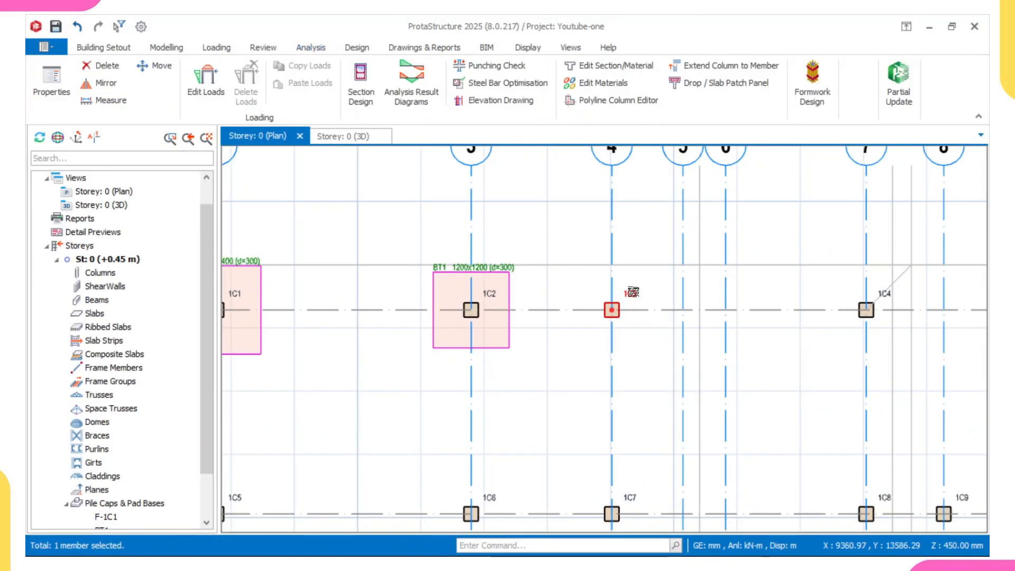
pyautogui.rightClick(632, 292)
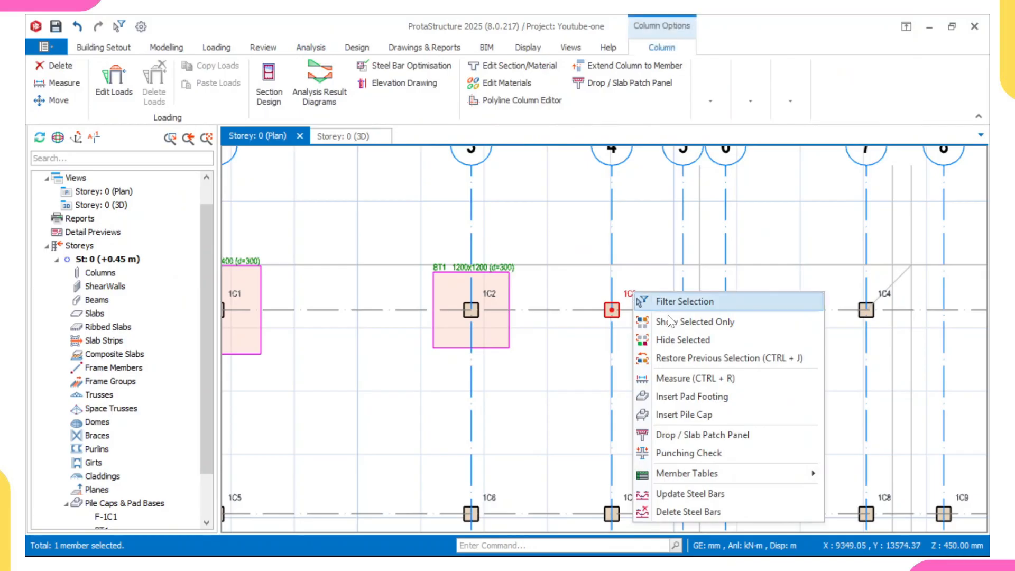
pyautogui.click(691, 400)
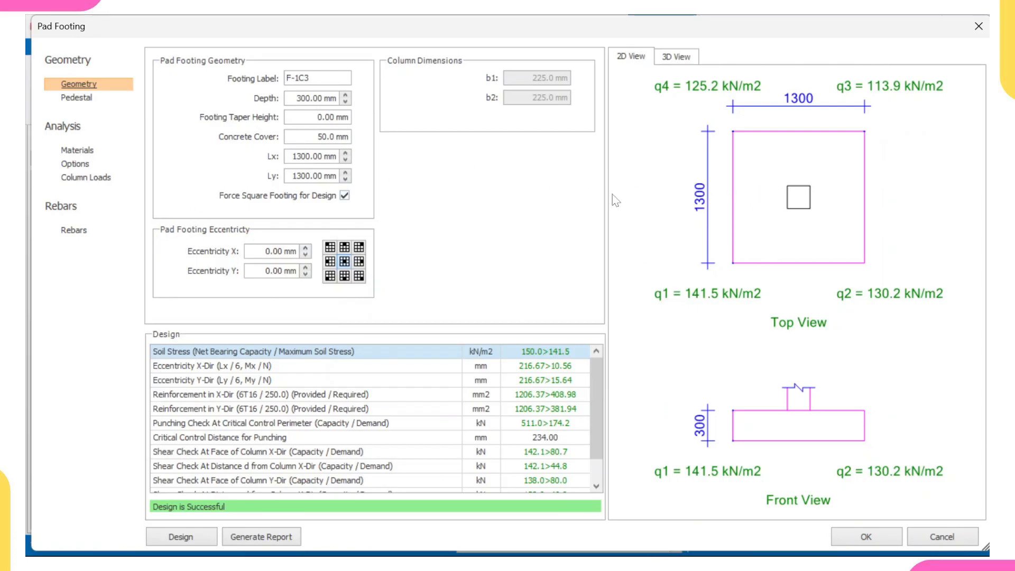
pyautogui.click(891, 539)
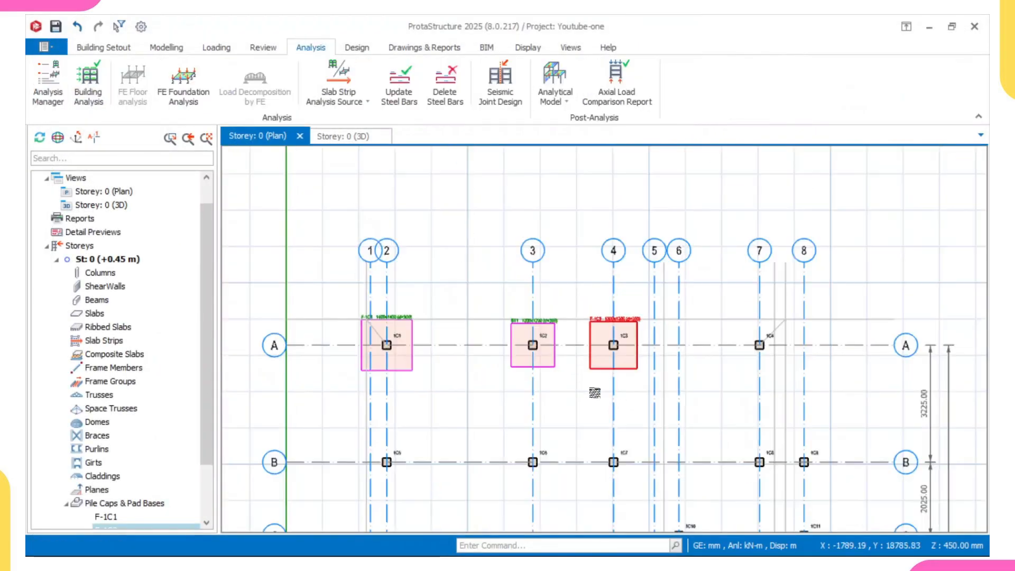
# Step: Insert a pad footing under column 1C6 at the intersection of axes B and 3 and accept its design
pyautogui.scroll(-3, 595, 392)
pyautogui.scroll(3, 567, 365)
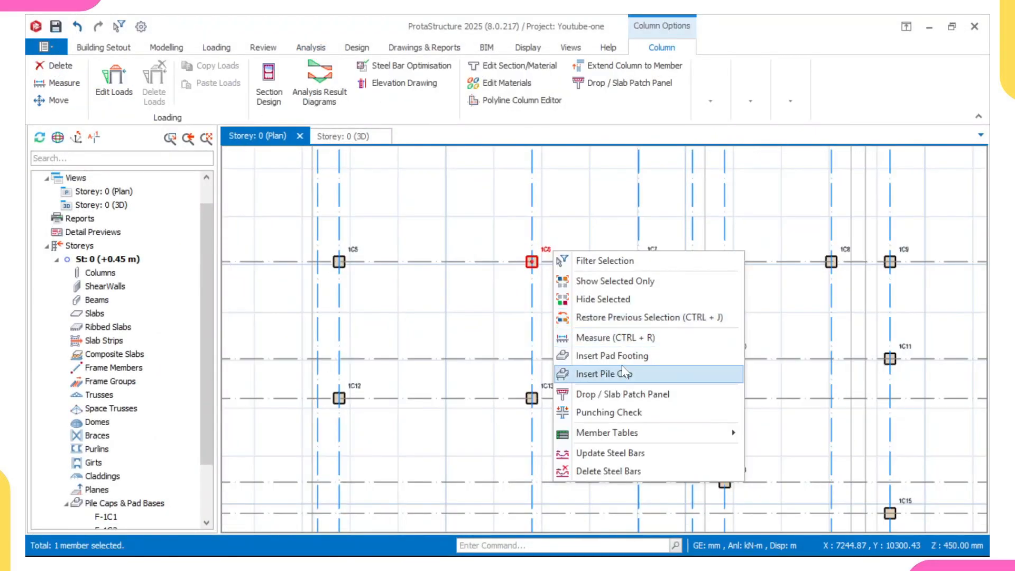
pyautogui.click(625, 360)
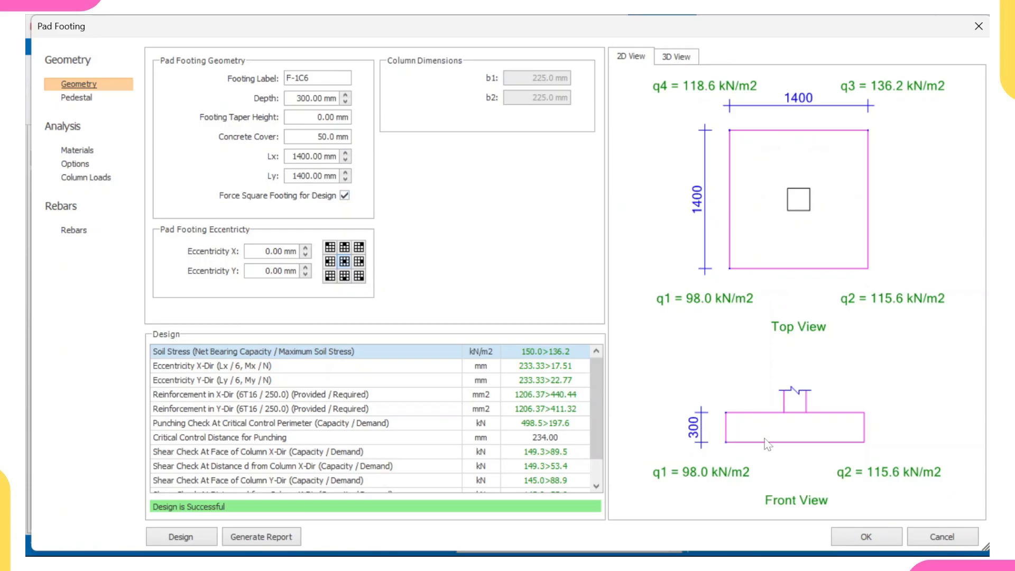
pyautogui.click(864, 536)
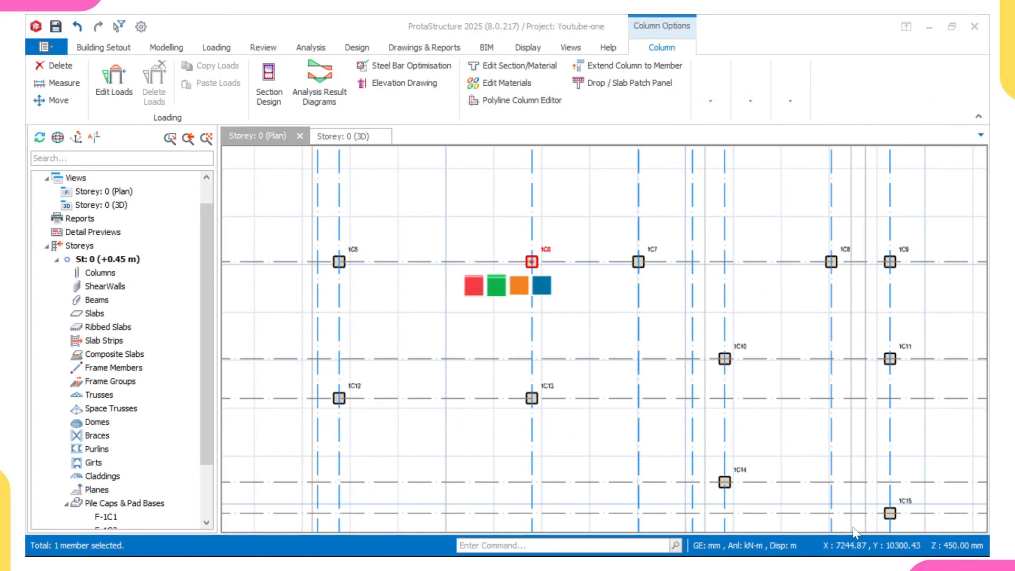
# Step: Insert a pad footing under column 1C13 at the intersection of axes D and 3 and accept its design
pyautogui.click(538, 382)
pyautogui.rightClick(544, 385)
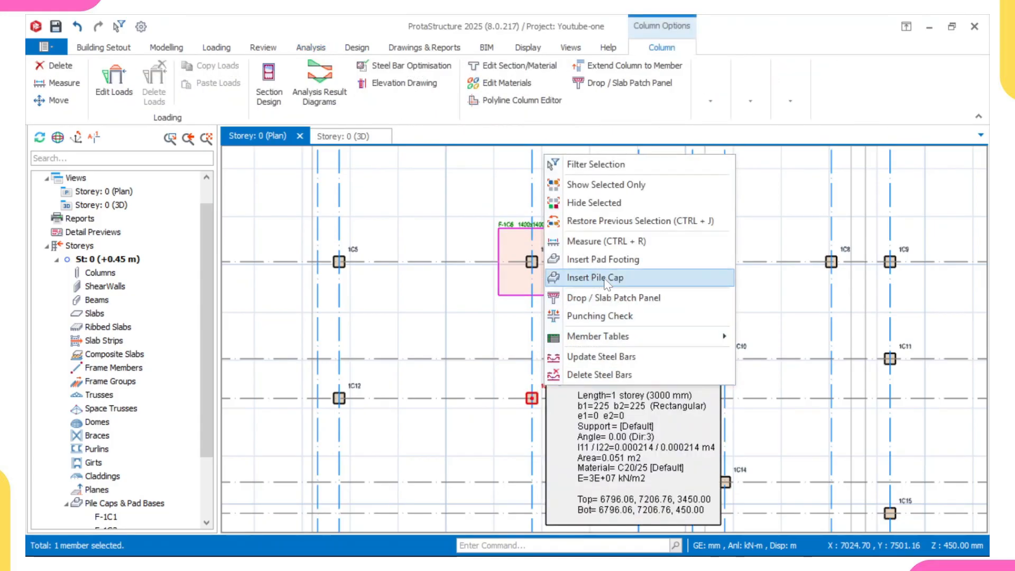
pyautogui.click(601, 260)
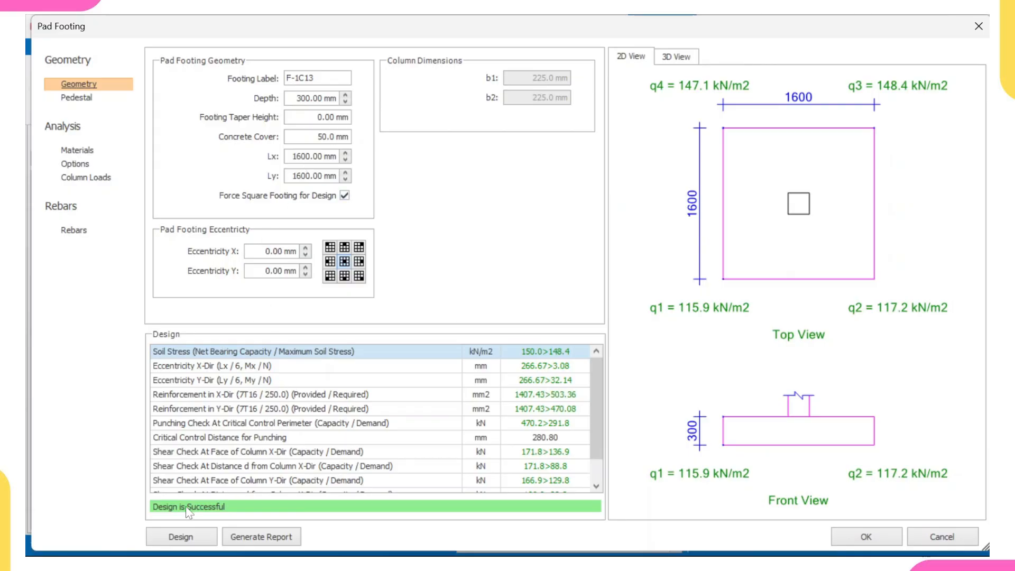
pyautogui.click(838, 537)
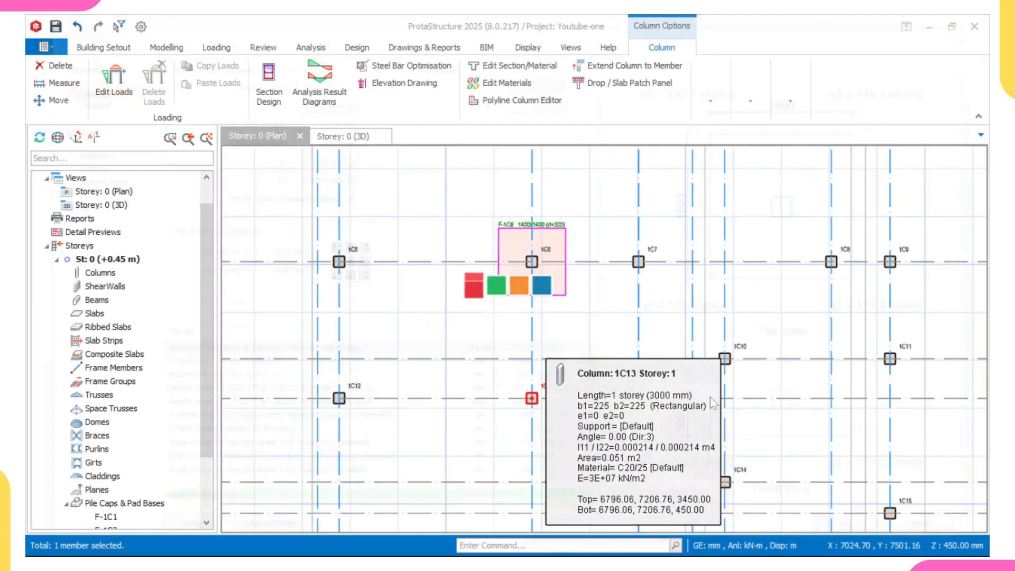
pyautogui.scroll(-2, 519, 354)
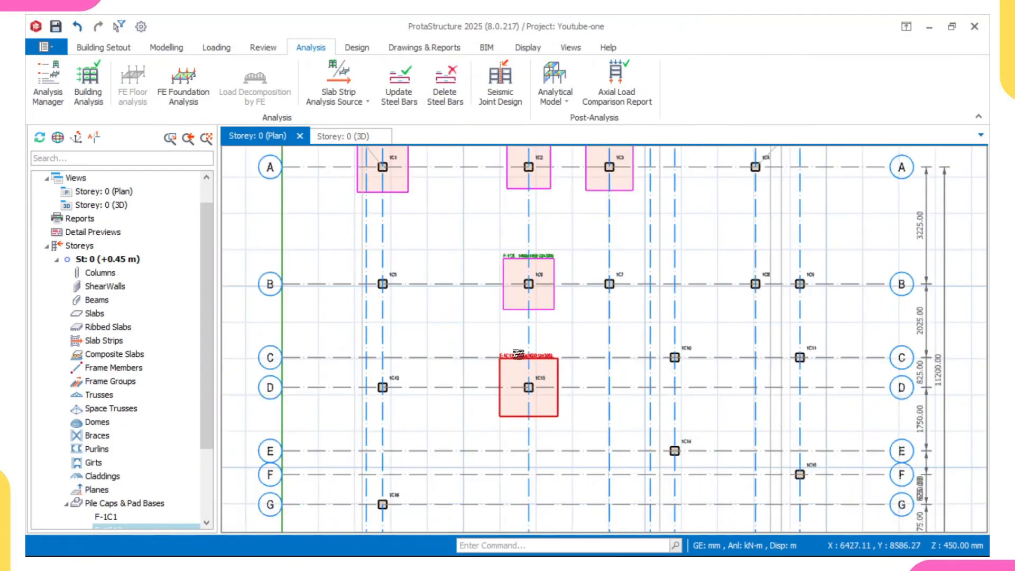
pyautogui.scroll(2, 515, 369)
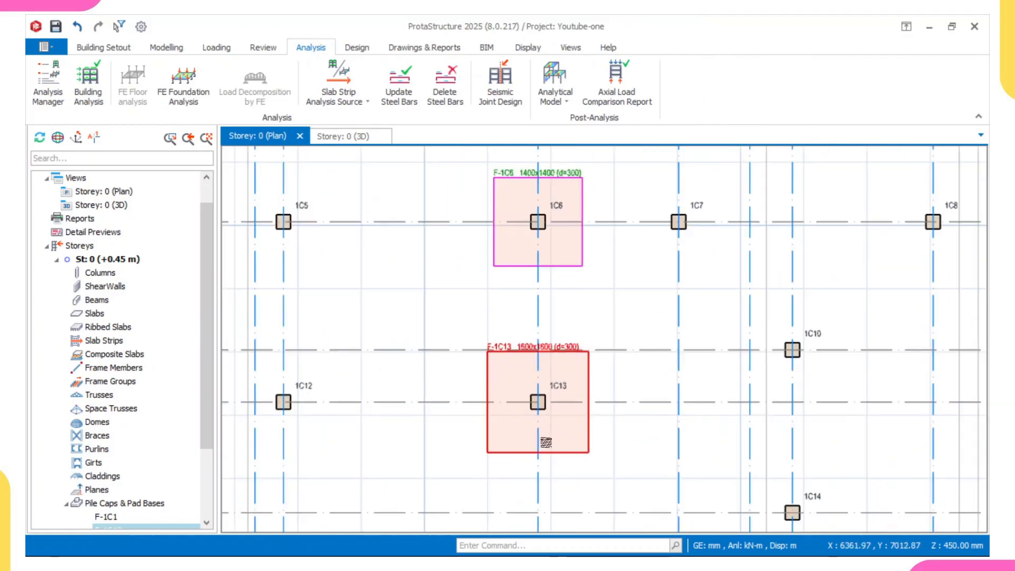
pyautogui.scroll(1, 526, 365)
pyautogui.scroll(-1, 426, 313)
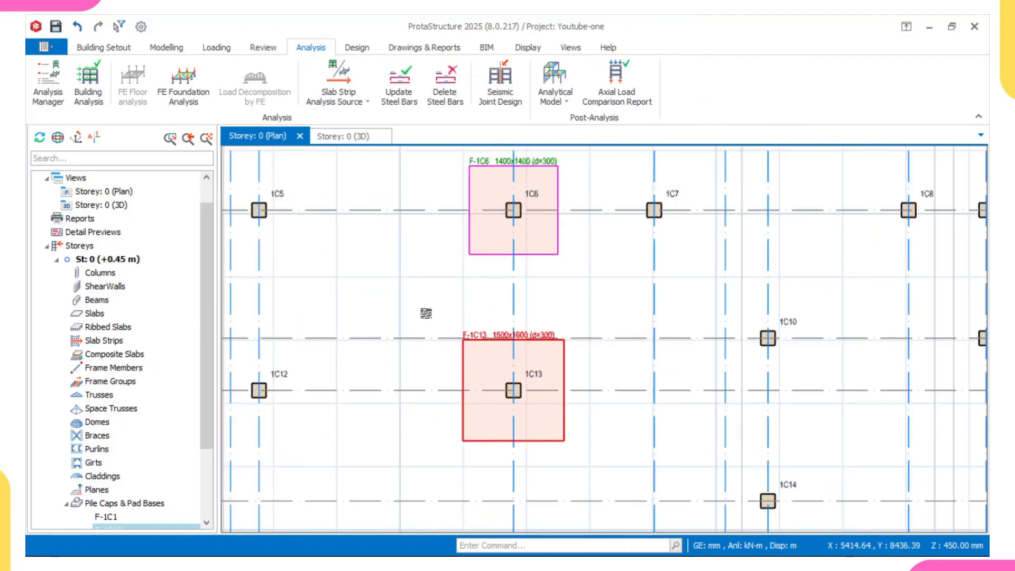
pyautogui.press('Escape')
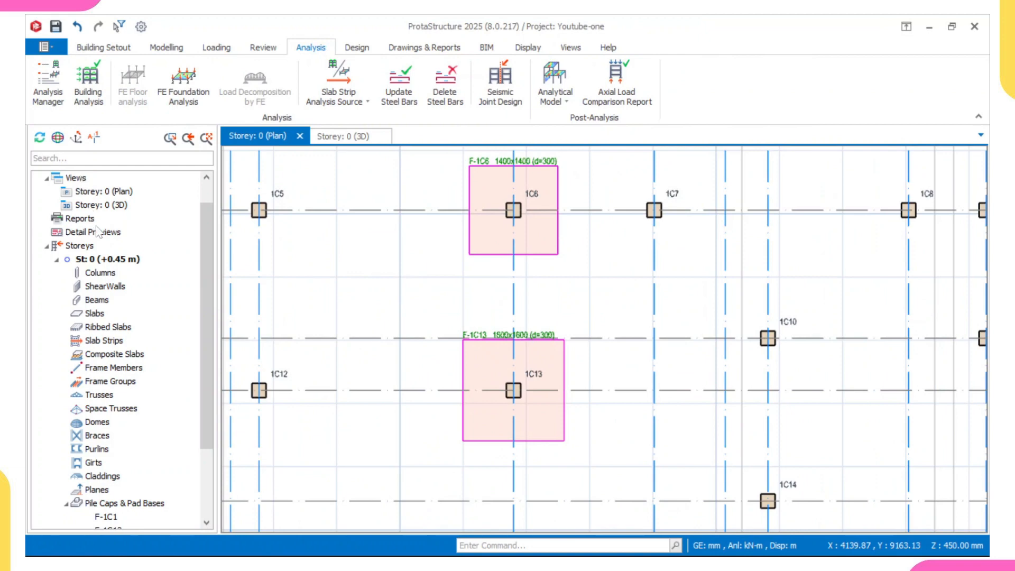
# Step: Open the Building Analysis Model view and examine the columns' axial force colours under dead load from several angles
pyautogui.click(80, 182)
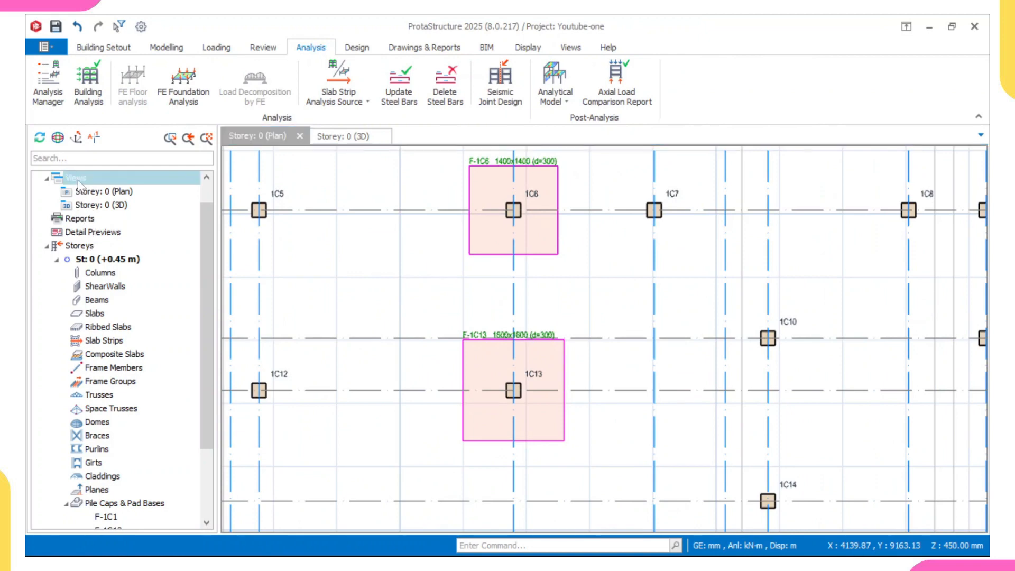
pyautogui.rightClick(78, 180)
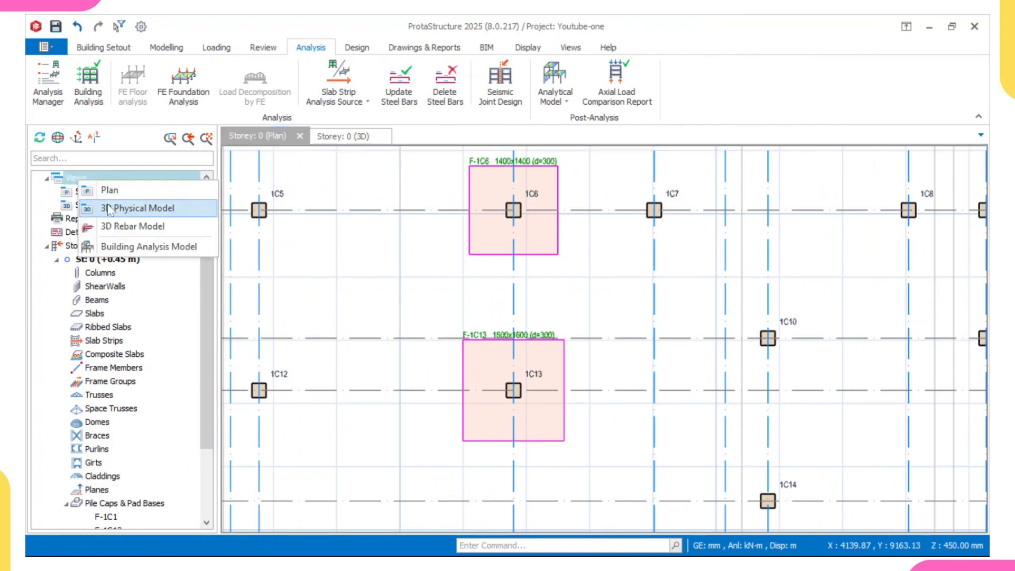
pyautogui.click(115, 247)
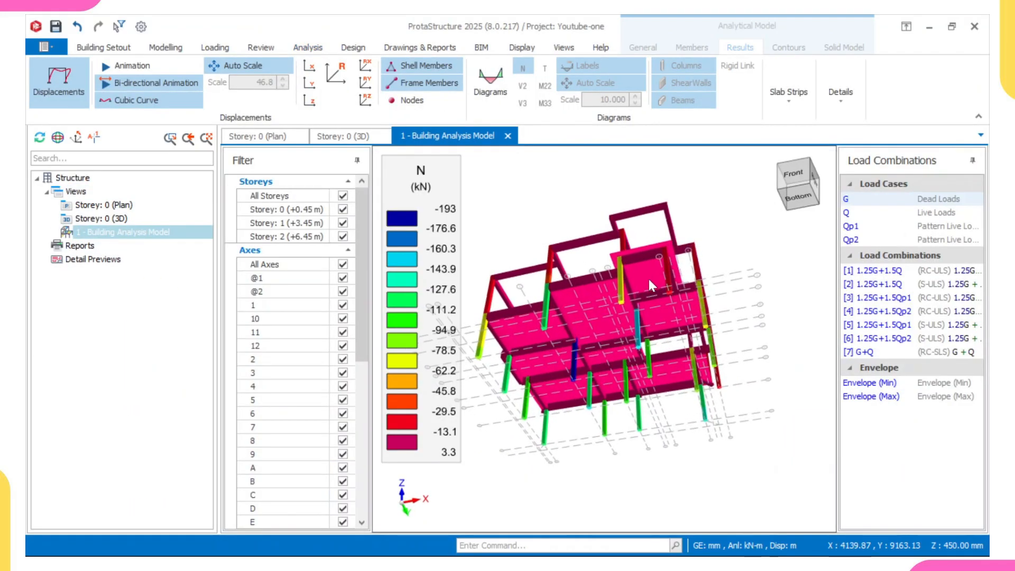
pyautogui.moveTo(648, 279); pyautogui.dragTo(472, 280, button='middle')
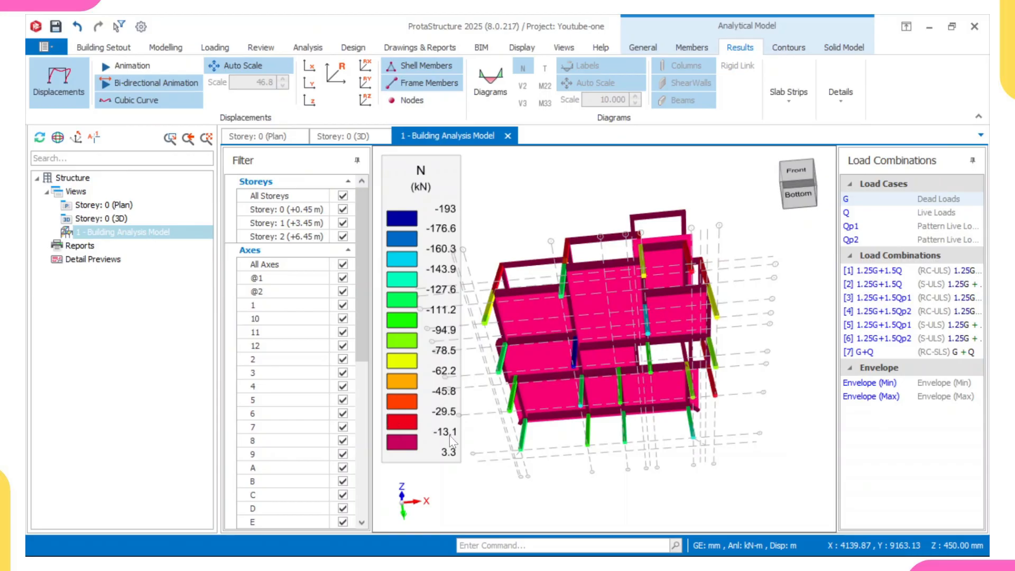
pyautogui.moveTo(602, 394); pyautogui.dragTo(500, 370, button='middle')
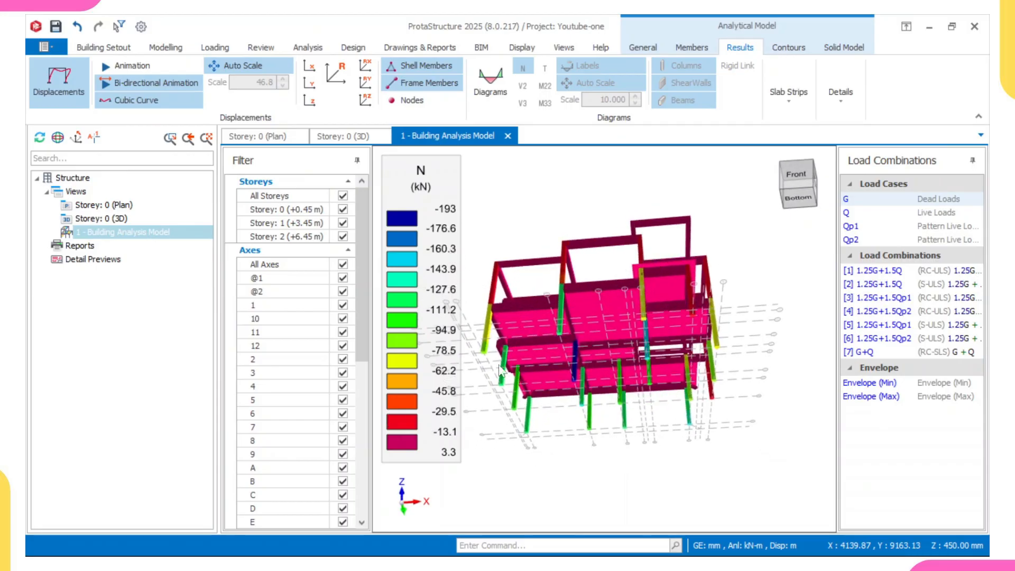
pyautogui.moveTo(664, 313); pyautogui.dragTo(534, 354, button='middle')
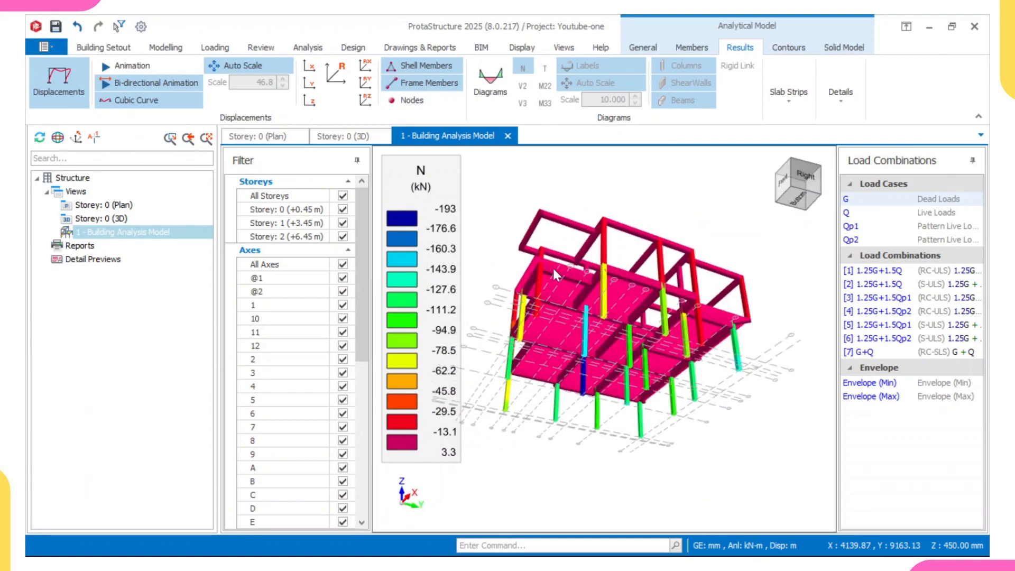
pyautogui.moveTo(696, 405); pyautogui.dragTo(560, 323, button='middle')
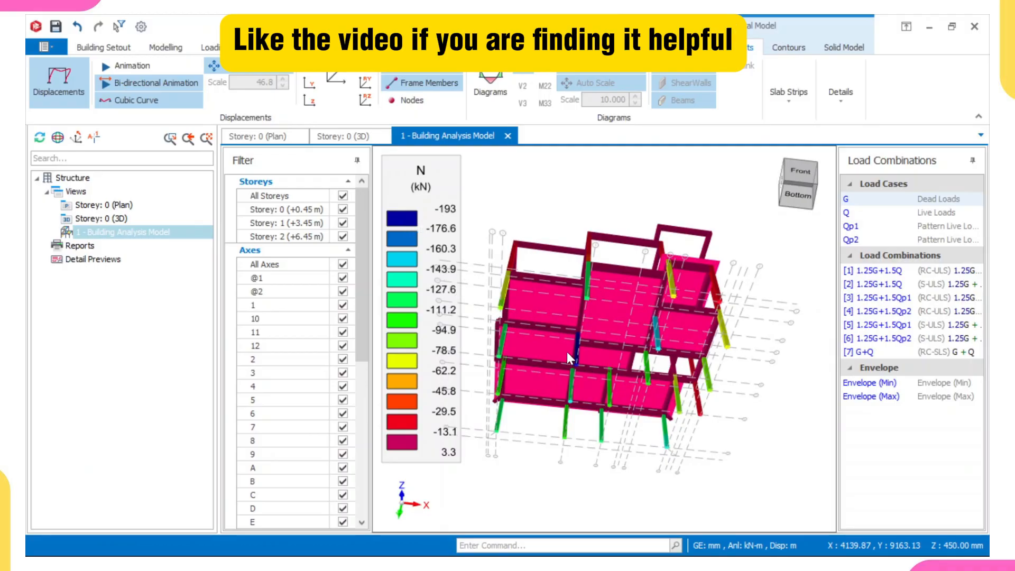
pyautogui.moveTo(566, 351); pyautogui.dragTo(578, 319, button='middle')
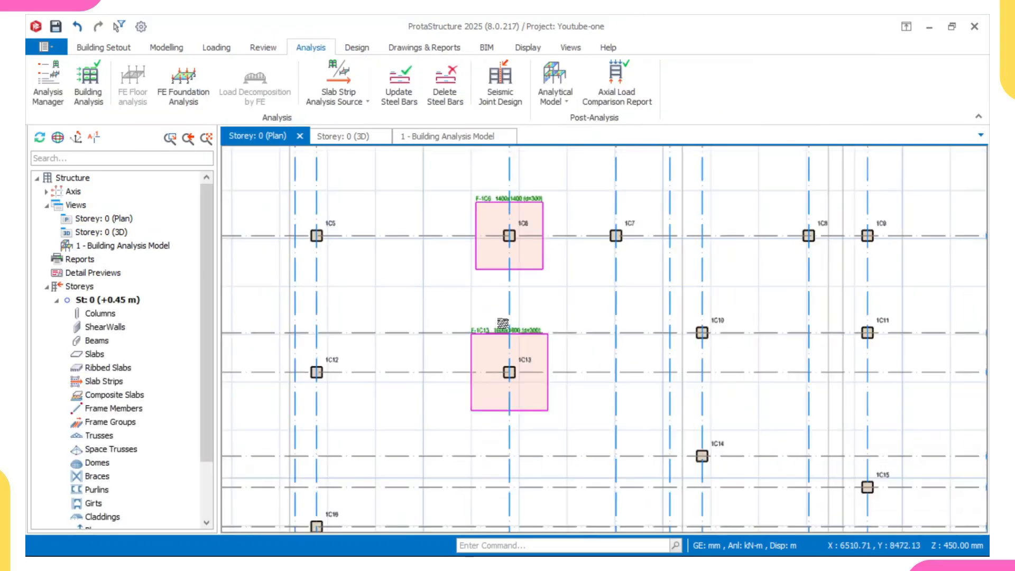
# Step: Back in the storey 0 plan, insert a pad footing under column 1C14 at axes E and 6 and accept its design
pyautogui.scroll(-6, 496, 314)
pyautogui.scroll(3, 534, 330)
pyautogui.scroll(1, 554, 344)
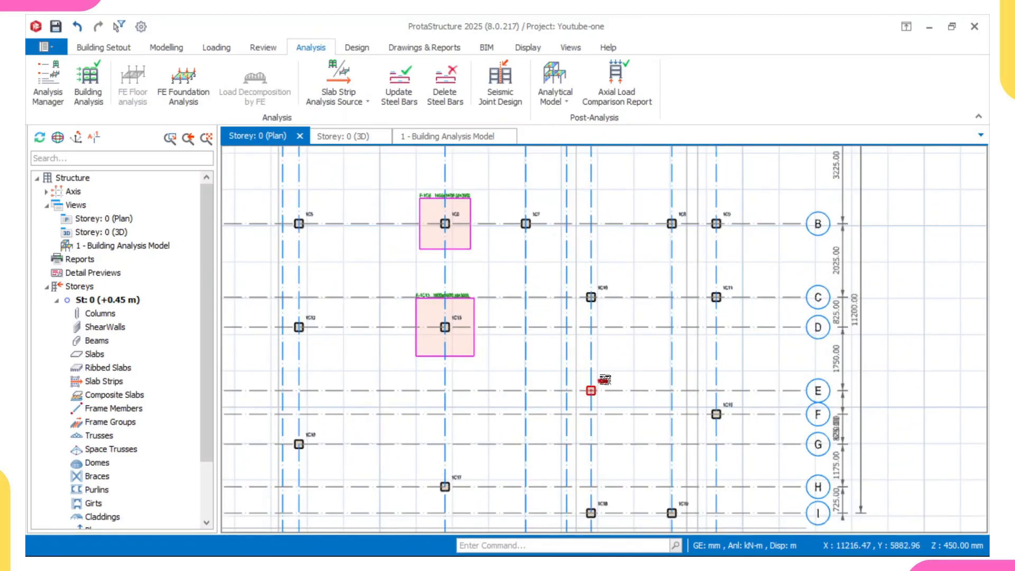
pyautogui.rightClick(604, 379)
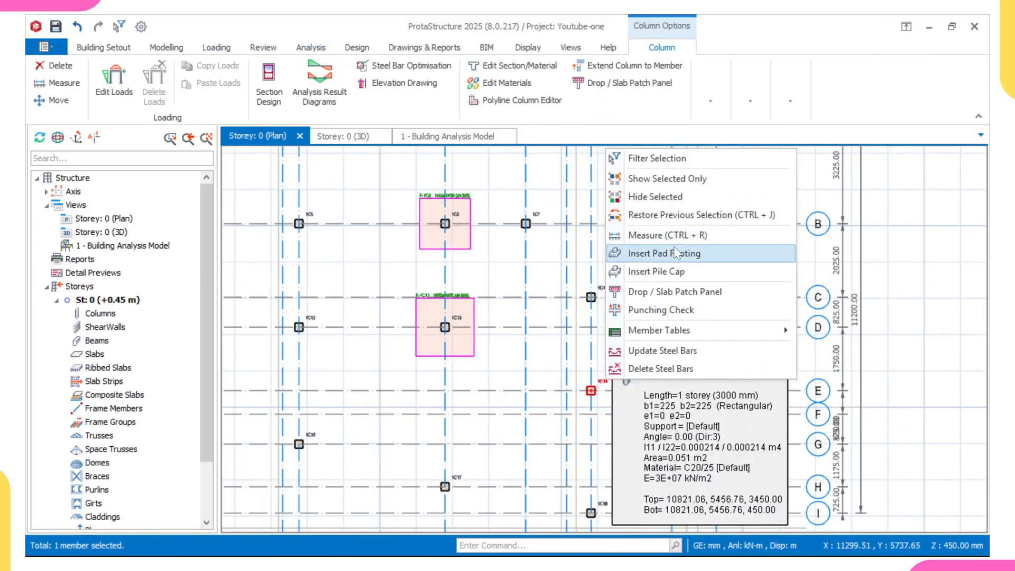
pyautogui.click(670, 253)
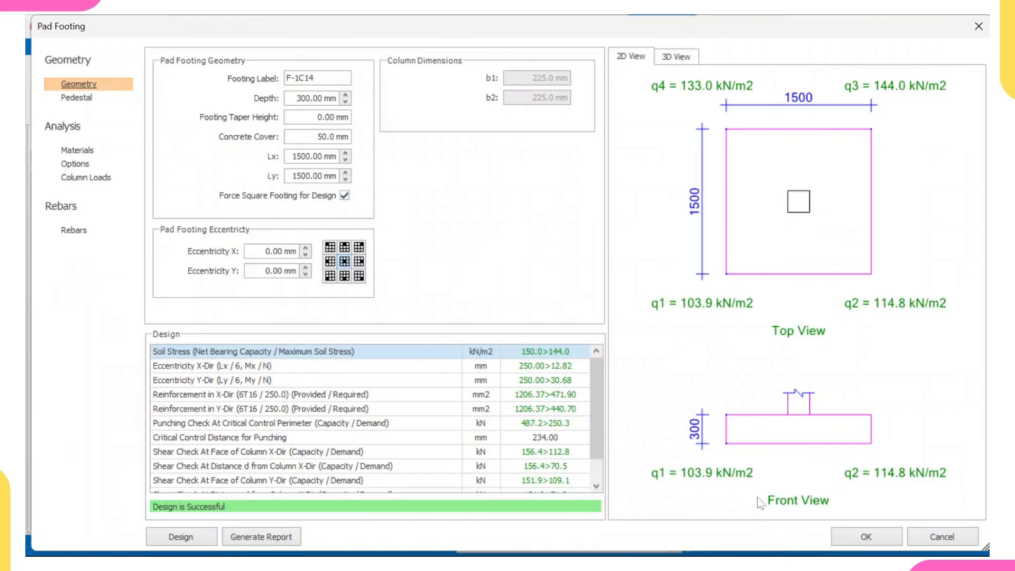
pyautogui.click(865, 537)
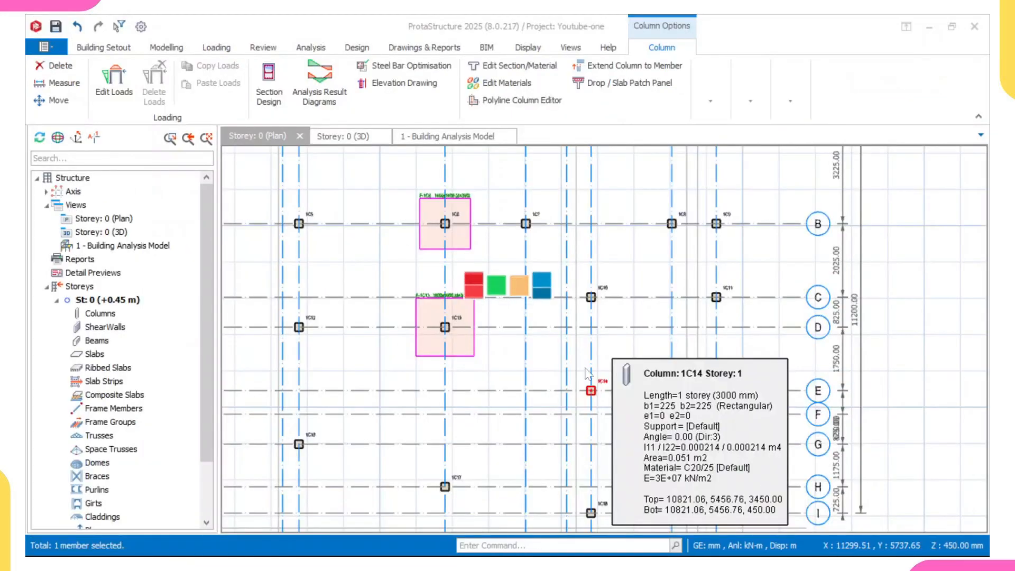
# Step: Insert a pad footing under column 1C4 at the intersection of axes A and 7 and accept its design
pyautogui.scroll(-1, 532, 352)
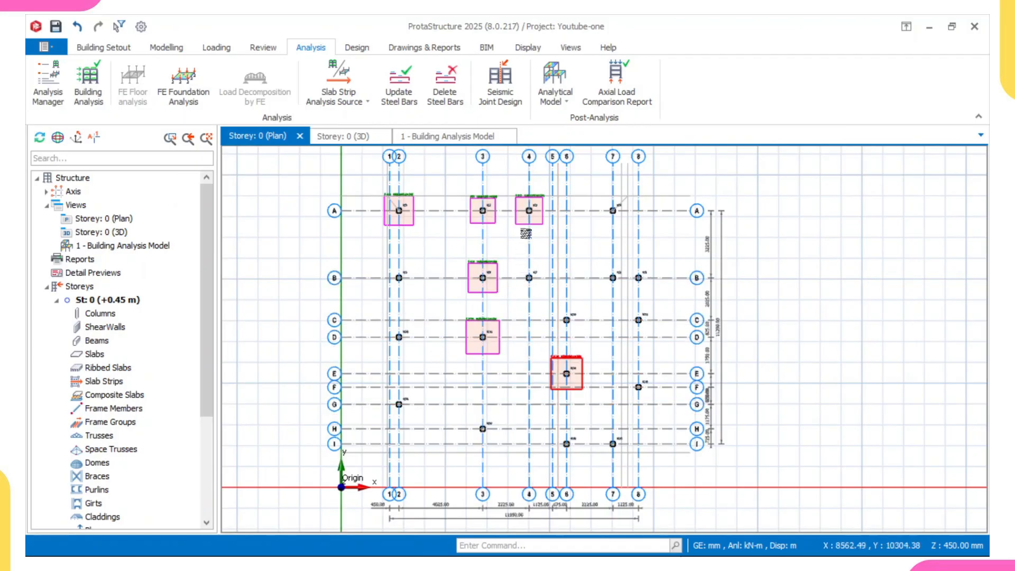
pyautogui.scroll(2, 625, 201)
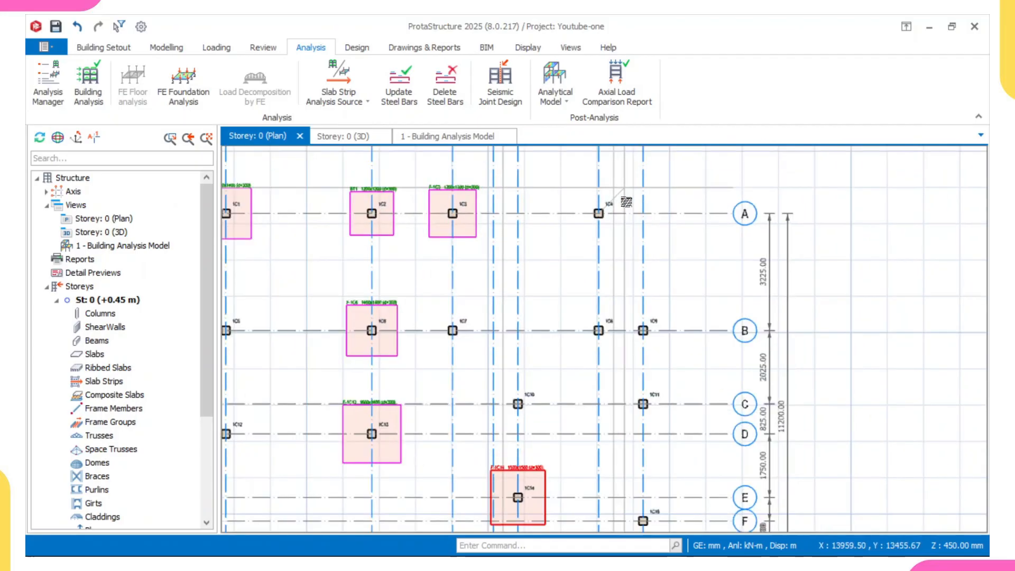
pyautogui.scroll(2, 612, 204)
pyautogui.click(611, 204)
pyautogui.rightClick(633, 204)
pyautogui.click(692, 308)
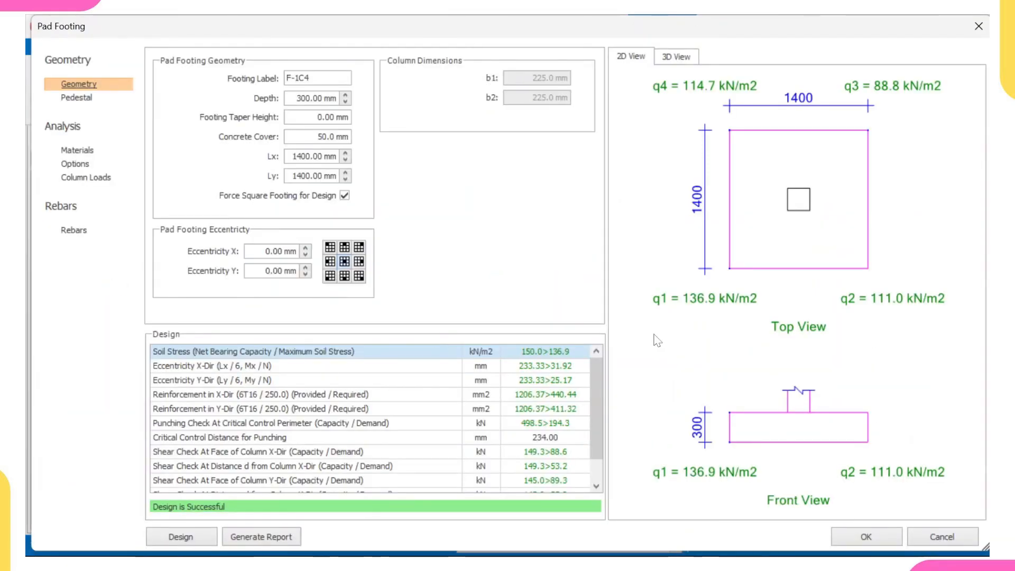
pyautogui.click(849, 532)
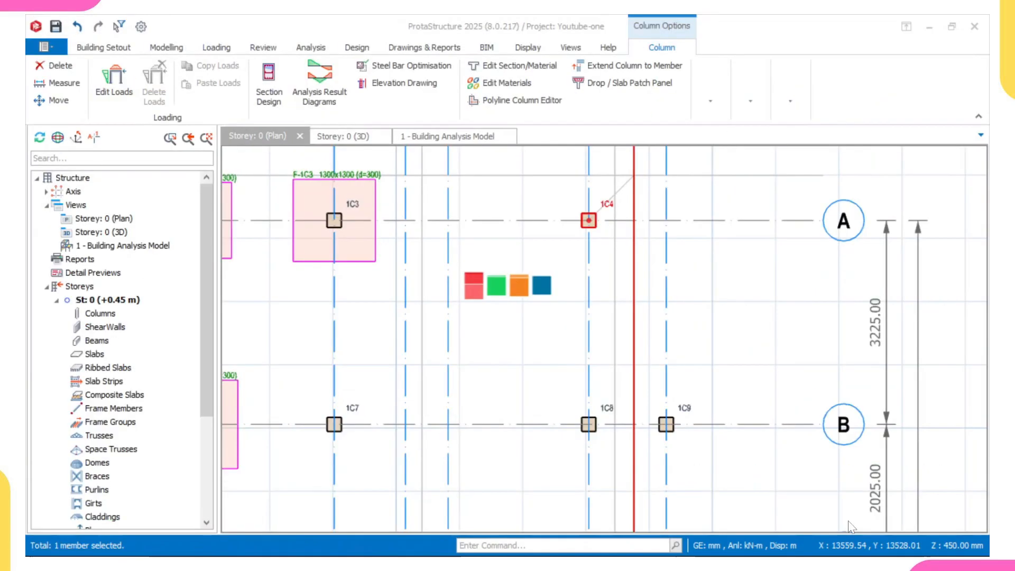
# Step: Insert a pad footing under column 1C5 at the intersection of axes B and 2 and accept its design
pyautogui.scroll(-3, 788, 441)
pyautogui.scroll(3, 328, 423)
pyautogui.moveTo(328, 423); pyautogui.dragTo(275, 366, button='middle')
pyautogui.click(236, 380)
pyautogui.rightClick(246, 362)
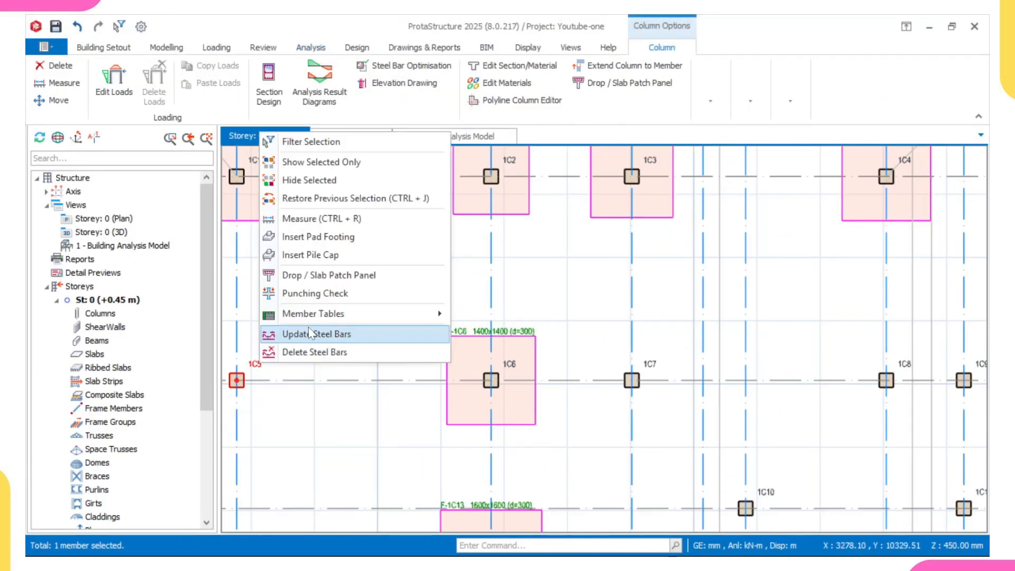
pyautogui.click(338, 243)
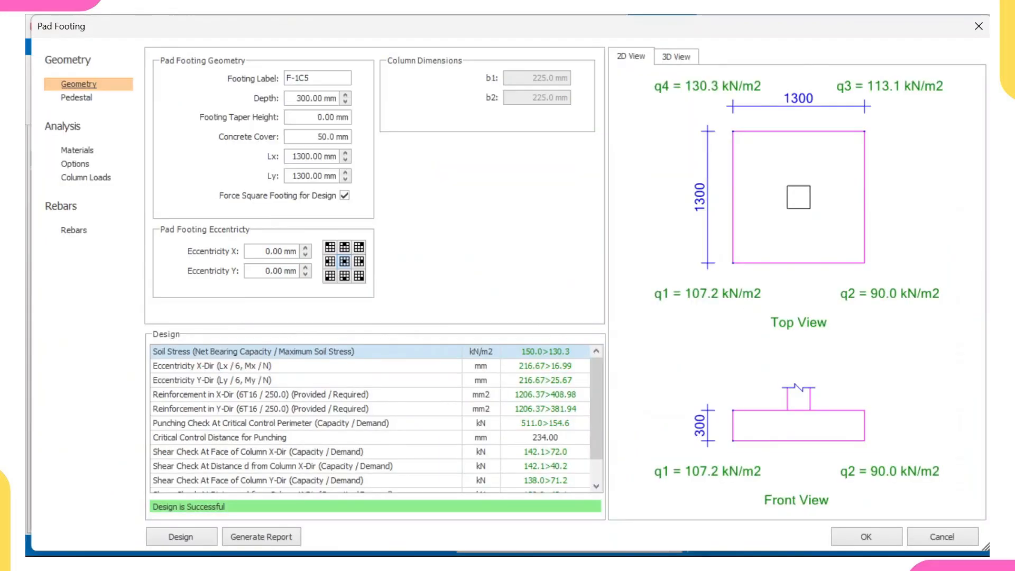
pyautogui.click(842, 536)
# Step: Insert a pad footing under column 1C7 at the intersection of axes B and 4
pyautogui.click(650, 374)
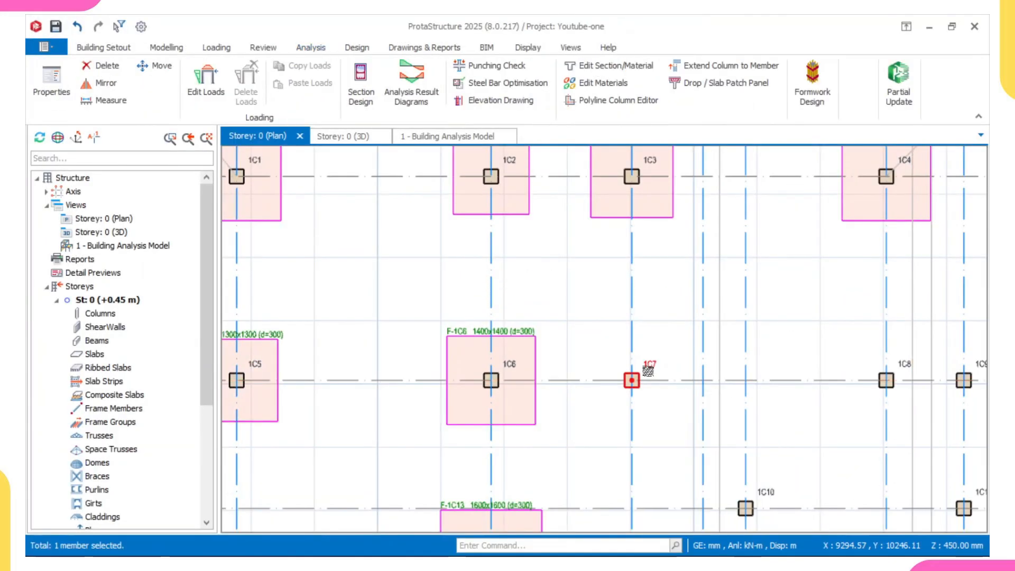
pyautogui.rightClick(650, 373)
pyautogui.click(703, 274)
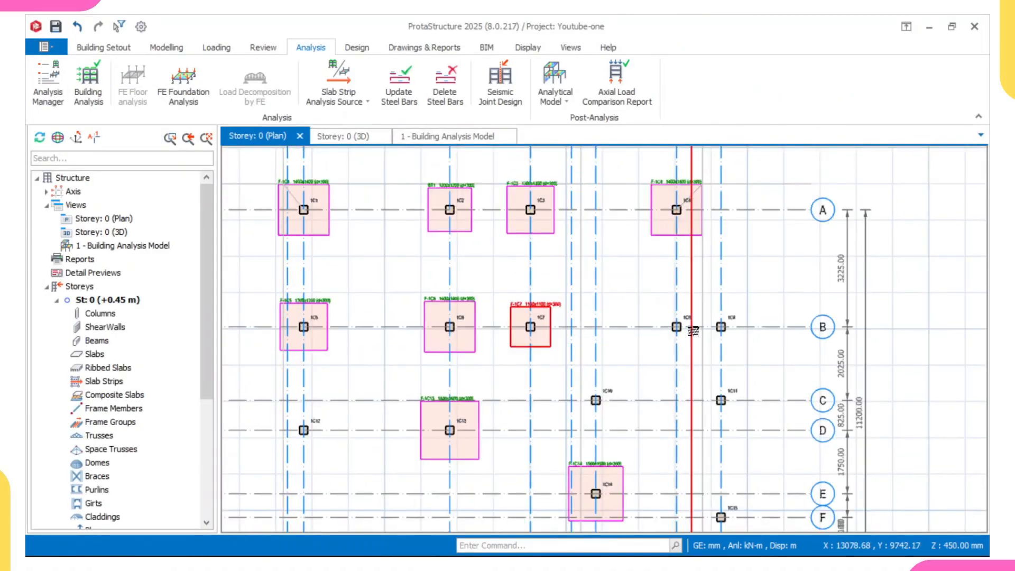
# Step: Insert a pad footing under column 1C8 at the intersection of axes B and 7 and accept its design
pyautogui.click(678, 326)
pyautogui.rightClick(697, 327)
pyautogui.click(703, 419)
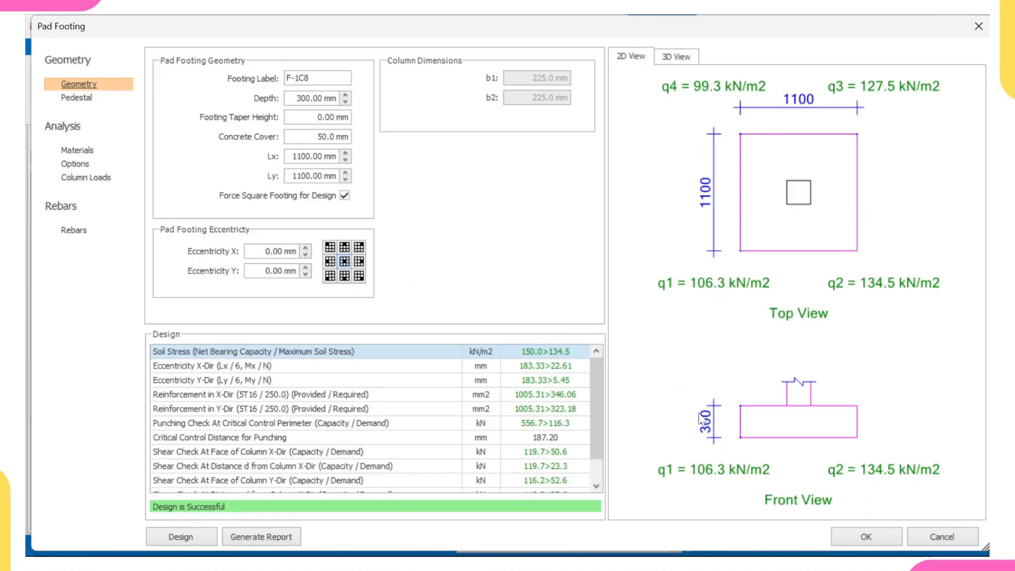
pyautogui.click(867, 536)
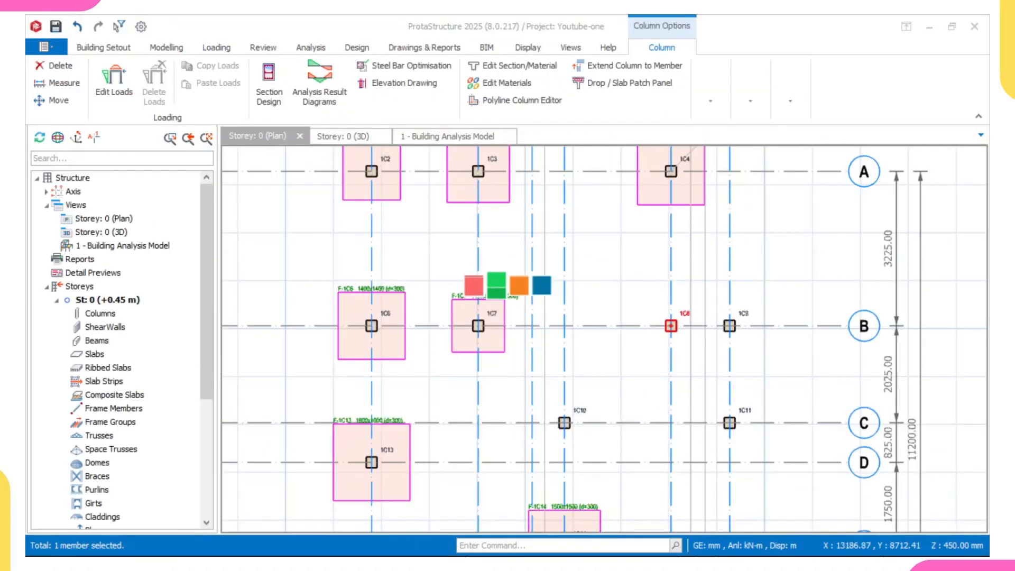
# Step: Insert a pad footing under column 1C9 at the intersection of axes B and 8 and accept its design
pyautogui.click(733, 324)
pyautogui.rightClick(747, 314)
pyautogui.click(777, 419)
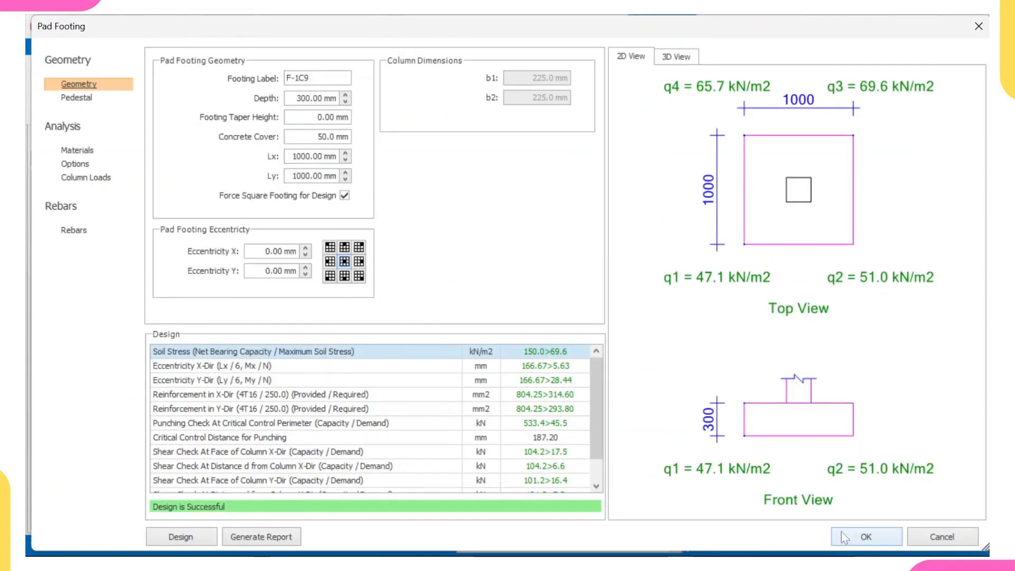
pyautogui.click(841, 531)
# Step: Insert a pad footing under column 1C11 at the intersection of axes C and 8 and accept its design
pyautogui.click(725, 356)
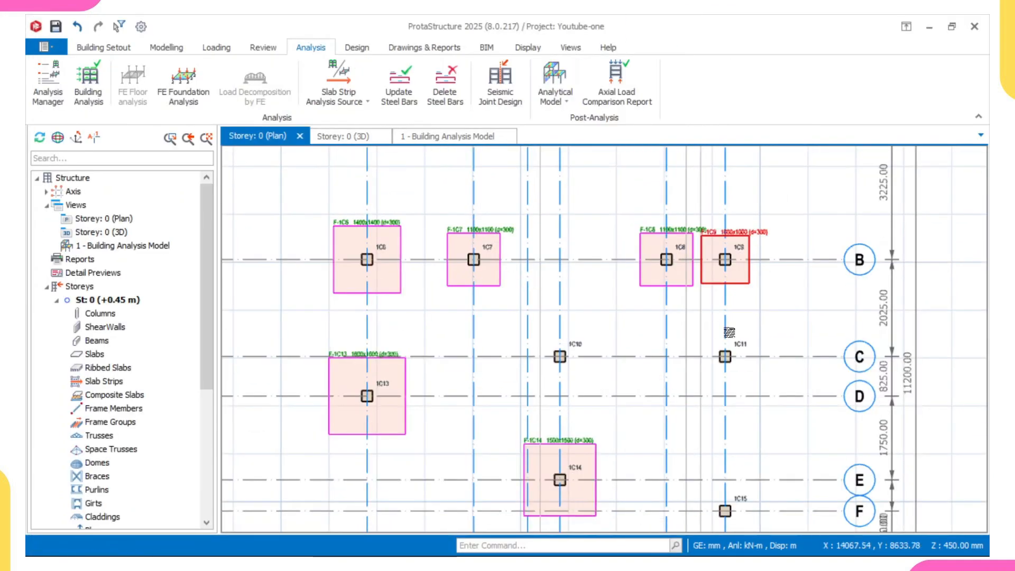
pyautogui.rightClick(734, 346)
pyautogui.click(791, 216)
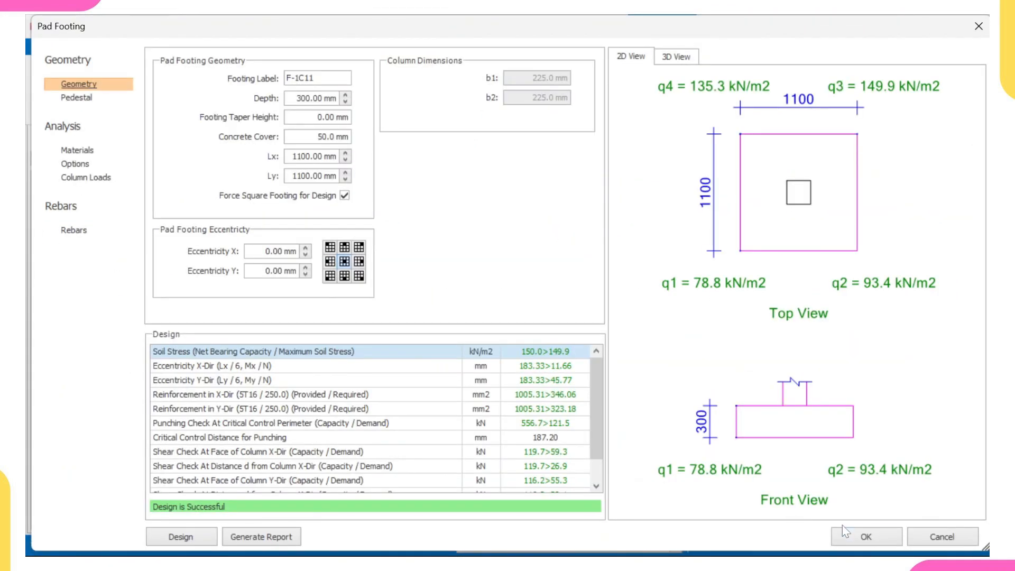
pyautogui.click(843, 531)
# Step: Insert a pad footing under column 1C10 at the intersection of axes C and 6 and accept its design
pyautogui.rightClick(569, 347)
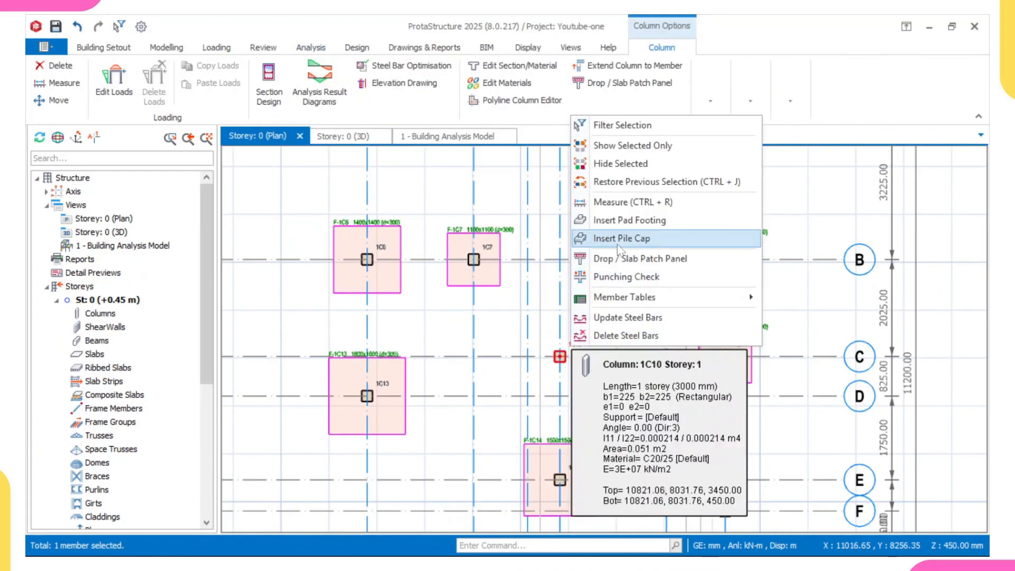
pyautogui.click(624, 218)
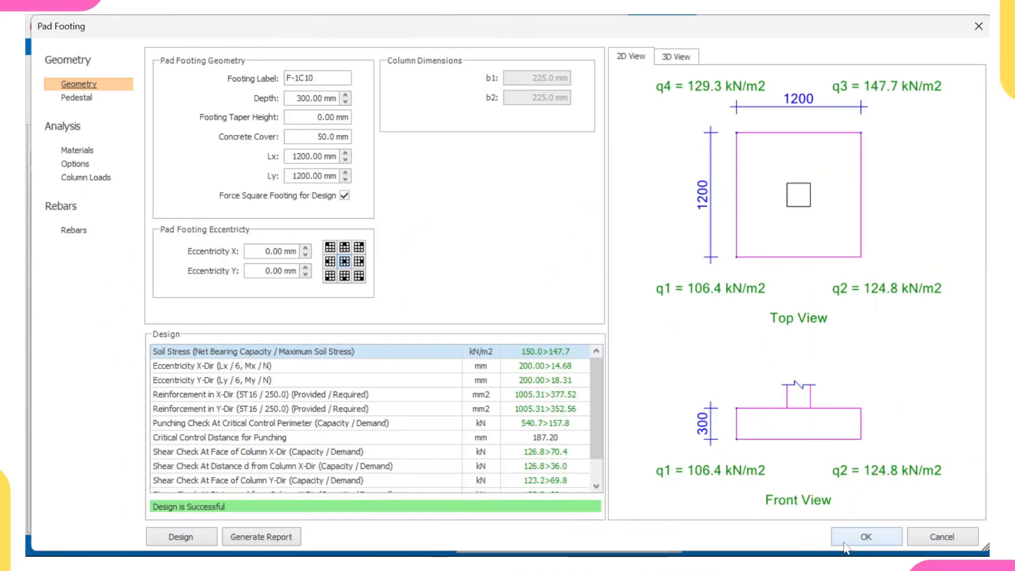
pyautogui.click(844, 542)
# Step: Insert a pad footing under column 1C12 at the intersection of axes D and 2 and accept its design
pyautogui.scroll(-1, 692, 438)
pyautogui.moveTo(324, 392); pyautogui.dragTo(420, 297, button='middle')
pyautogui.scroll(2, 421, 296)
pyautogui.rightClick(404, 303)
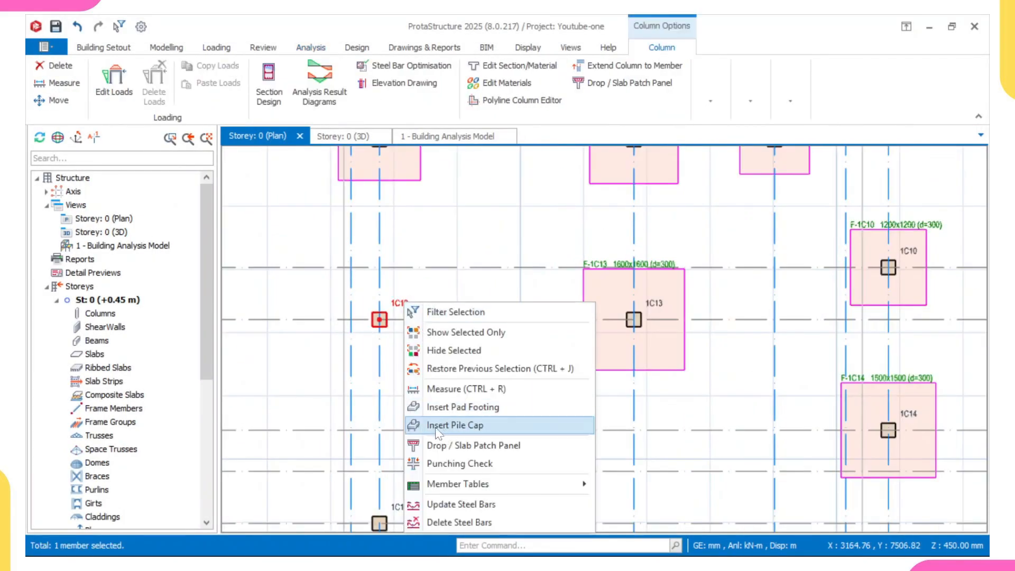
pyautogui.click(455, 407)
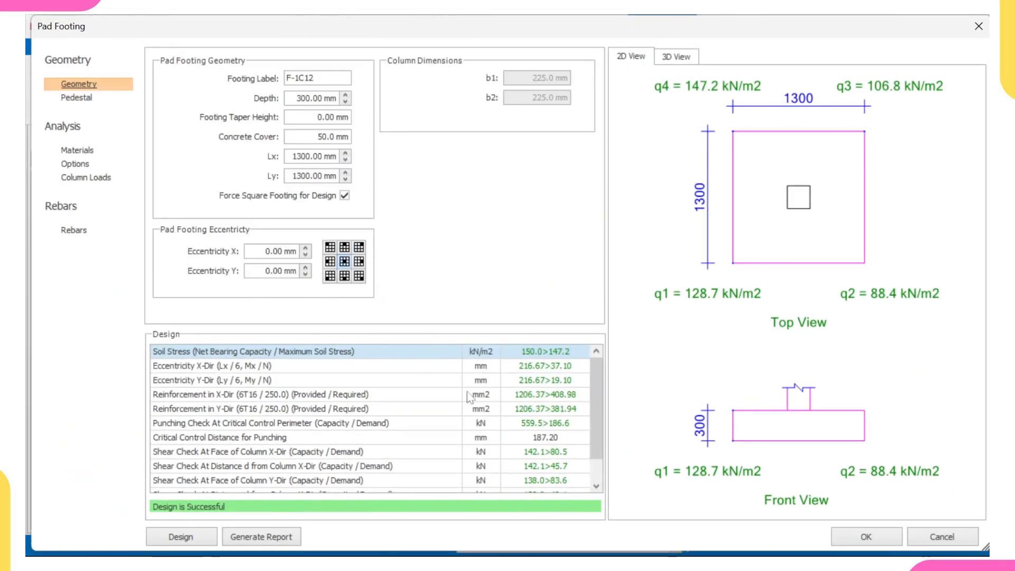
pyautogui.scroll(-1, 526, 446)
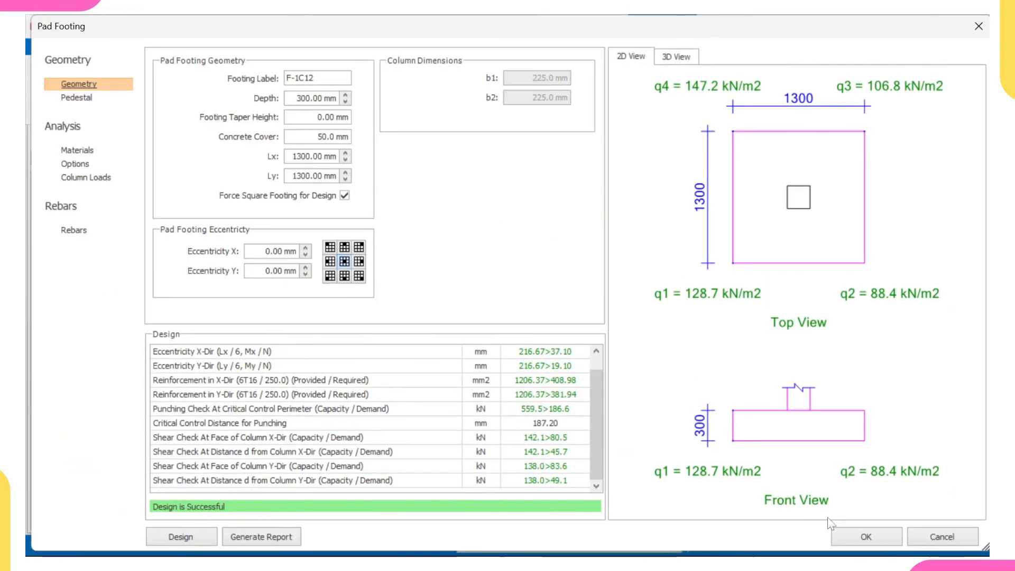
pyautogui.click(866, 537)
# Step: Insert pad footings under column 1C17 at axes H and 3 and column 1C18 at axes I and 6, accepting their designs
pyautogui.rightClick(417, 339)
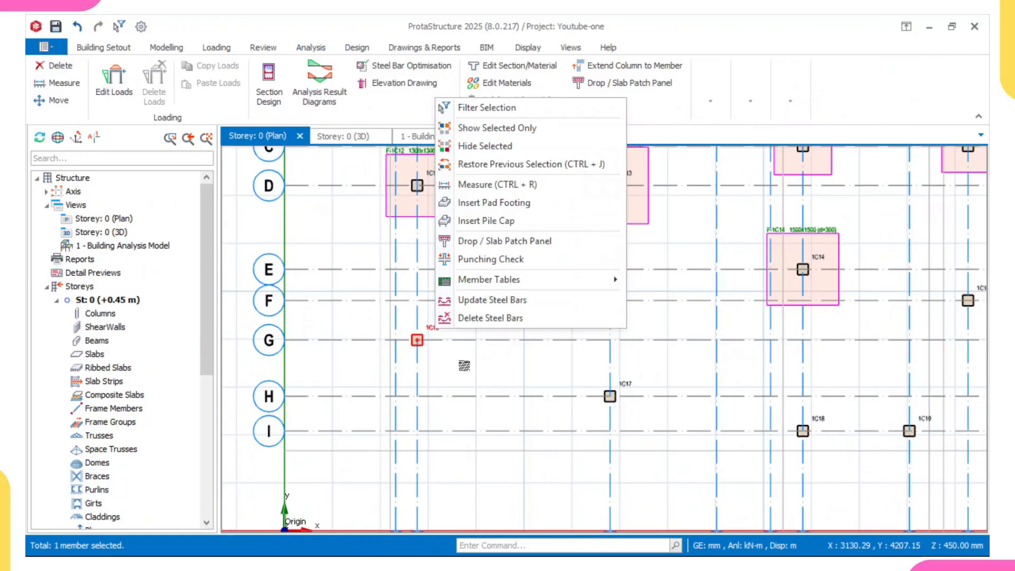
pyautogui.click(529, 208)
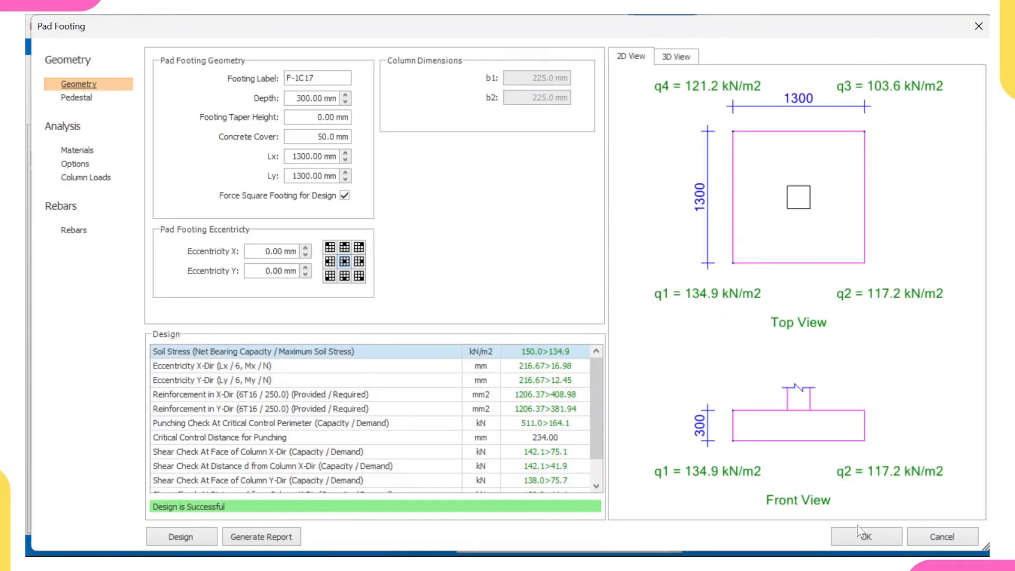
pyautogui.click(860, 531)
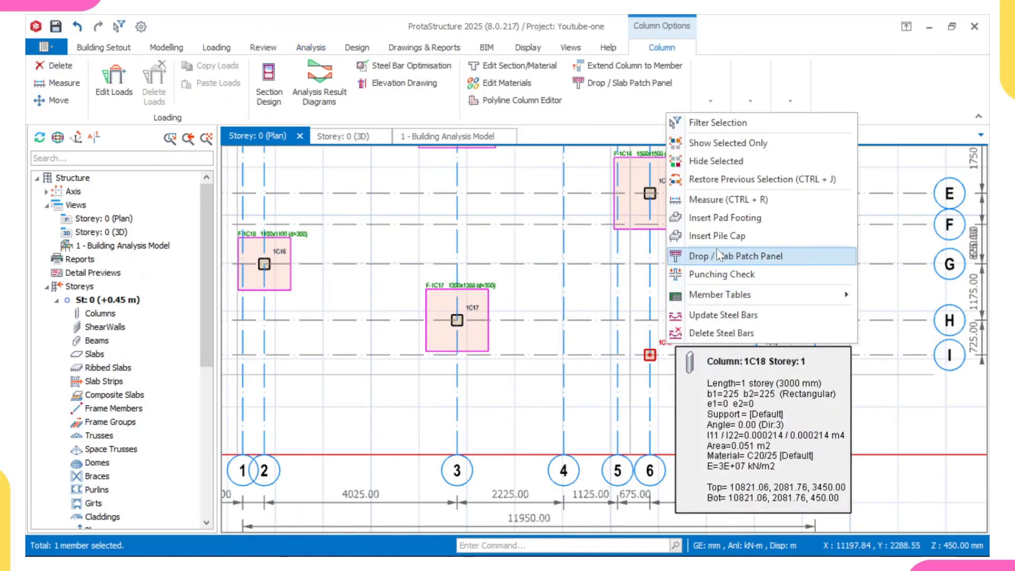
pyautogui.click(733, 243)
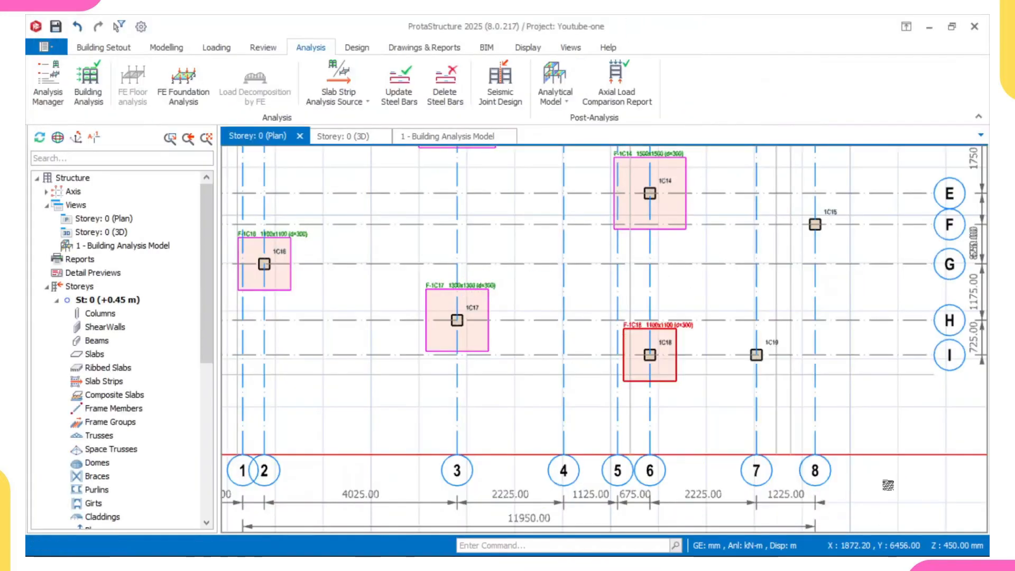
# Step: Insert pad footings under column 1C15 at axes F and 8 and column 1C19 at axes I and 7, accepting their designs
pyautogui.rightClick(725, 290)
pyautogui.click(811, 400)
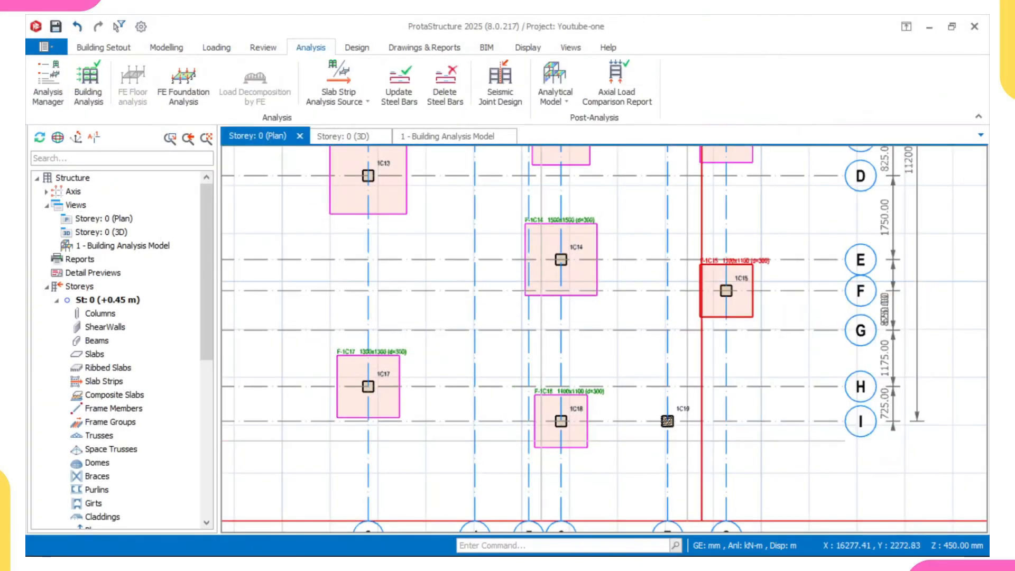
pyautogui.rightClick(726, 291)
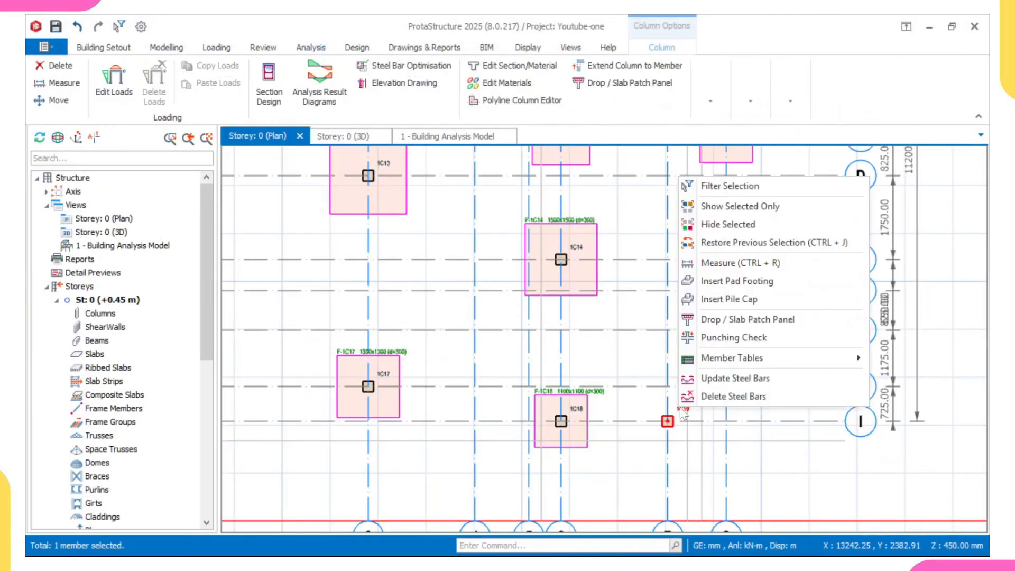
pyautogui.click(727, 293)
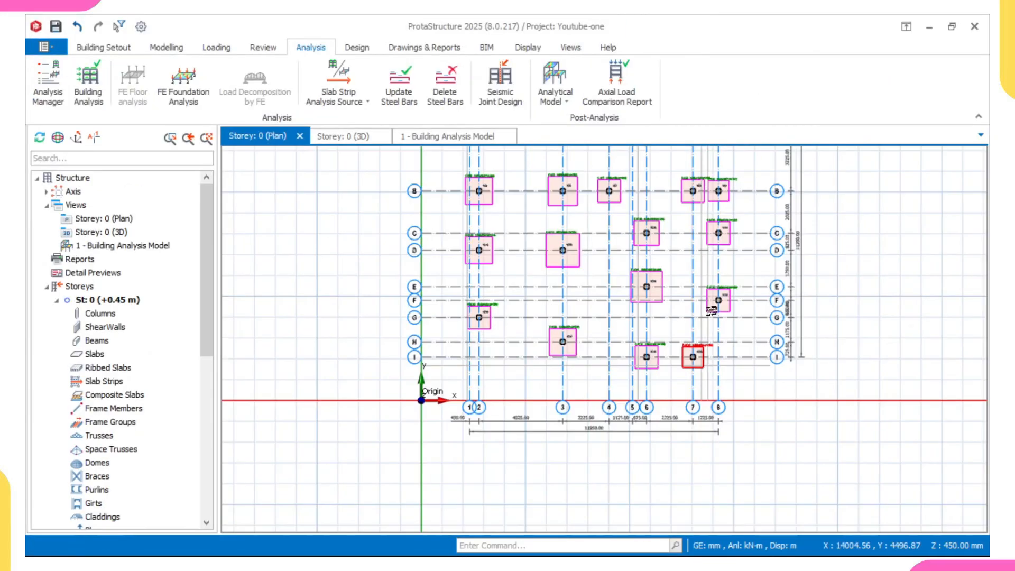
# Step: Review the footing layout in the storey 0 plan, and examine the footings' design status in the 3D model
pyautogui.moveTo(722, 214); pyautogui.dragTo(723, 304, button='middle')
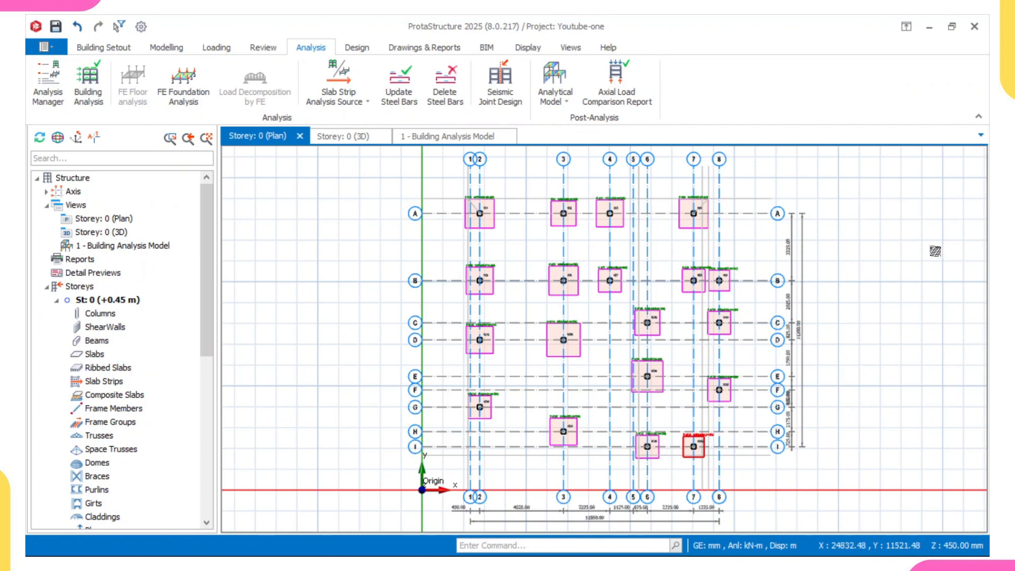
pyautogui.moveTo(843, 234); pyautogui.dragTo(741, 258, button='middle')
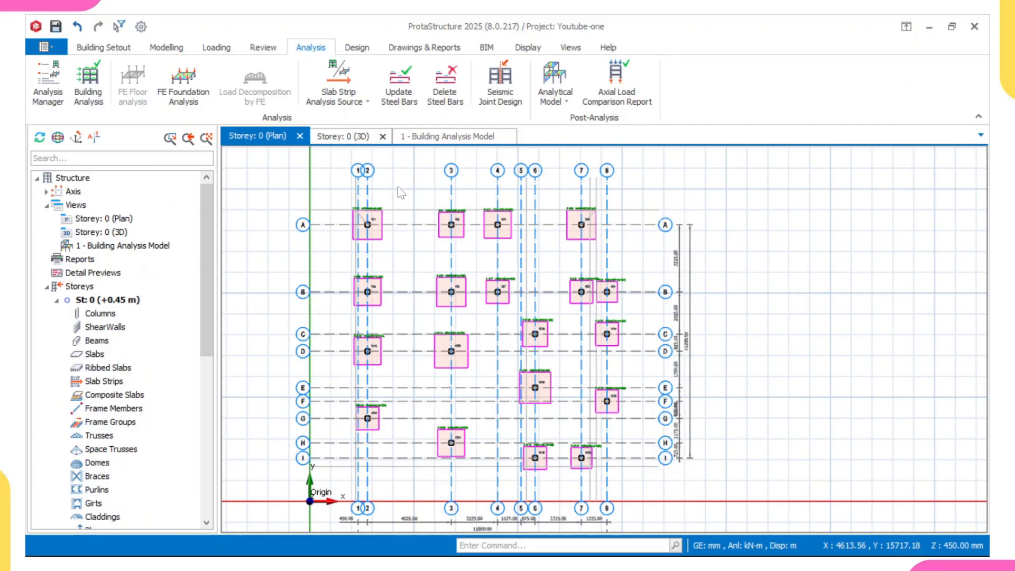
pyautogui.moveTo(432, 219); pyautogui.dragTo(446, 183, button='middle')
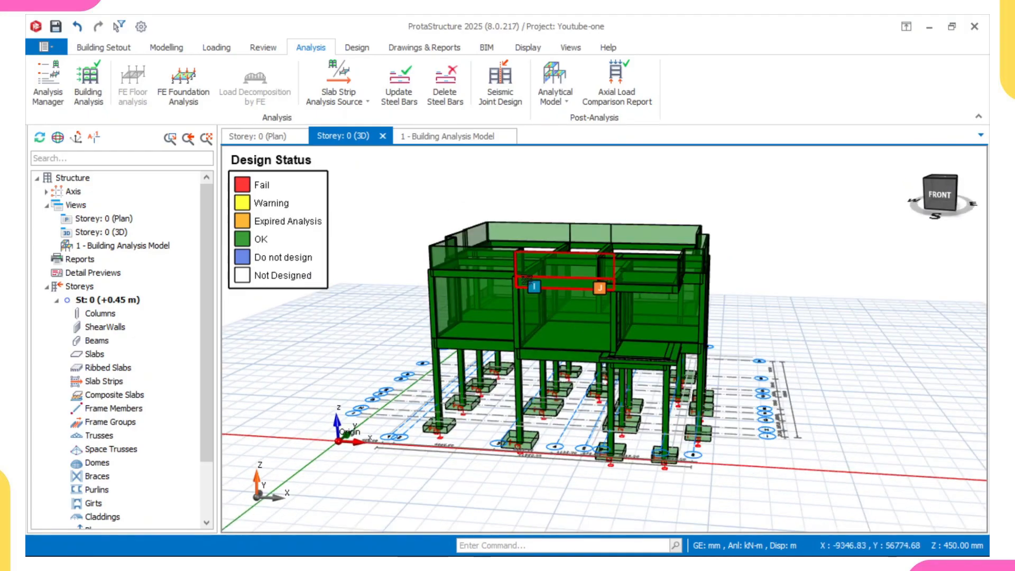
pyautogui.moveTo(615, 419)
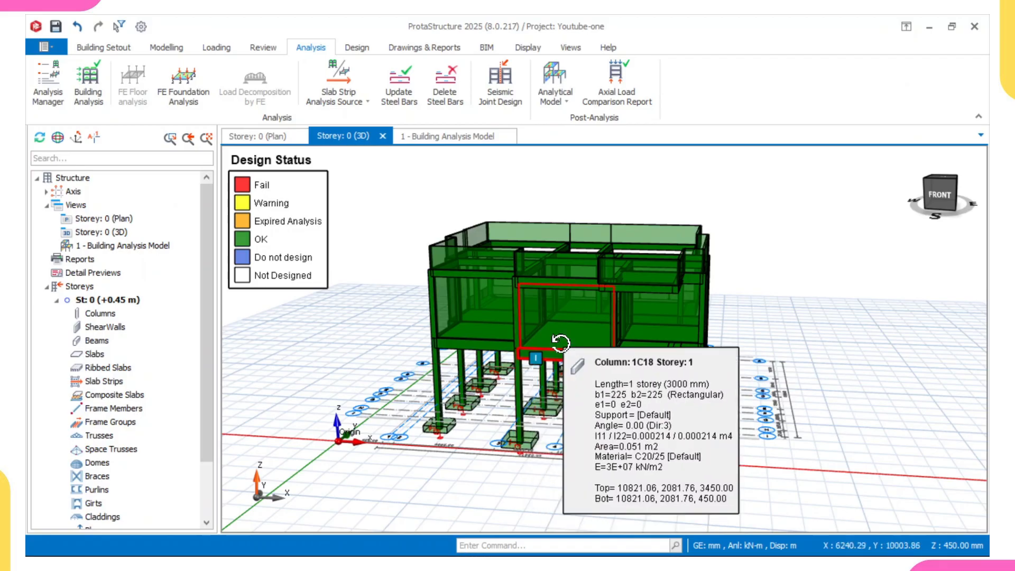
pyautogui.moveTo(560, 344); pyautogui.dragTo(555, 353, button='middle')
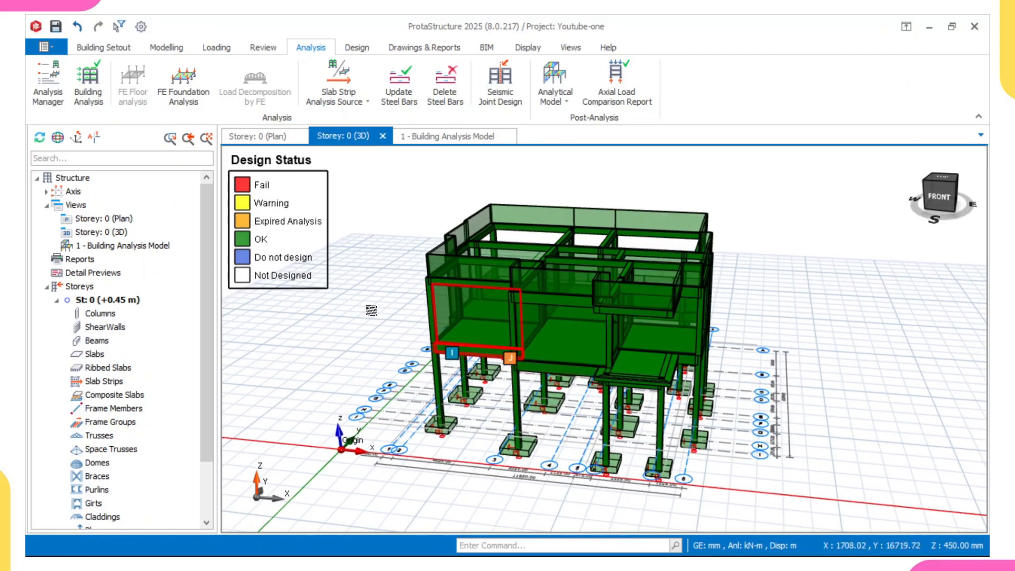
pyautogui.moveTo(472, 362); pyautogui.dragTo(482, 343, button='middle')
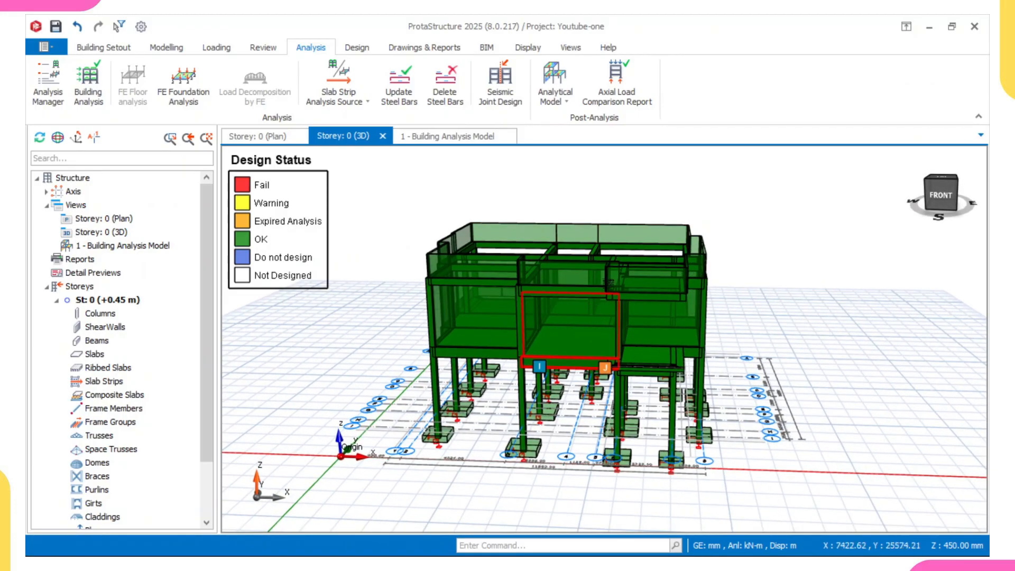
# Step: Save the project changes, open the project in ProtaDetails and create a new drawing
pyautogui.click(430, 49)
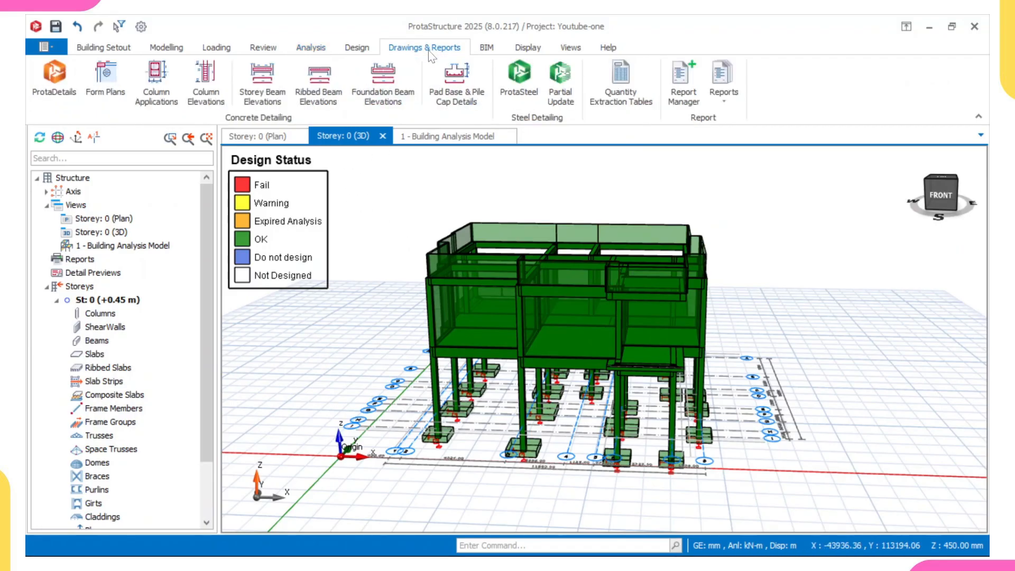
pyautogui.click(71, 91)
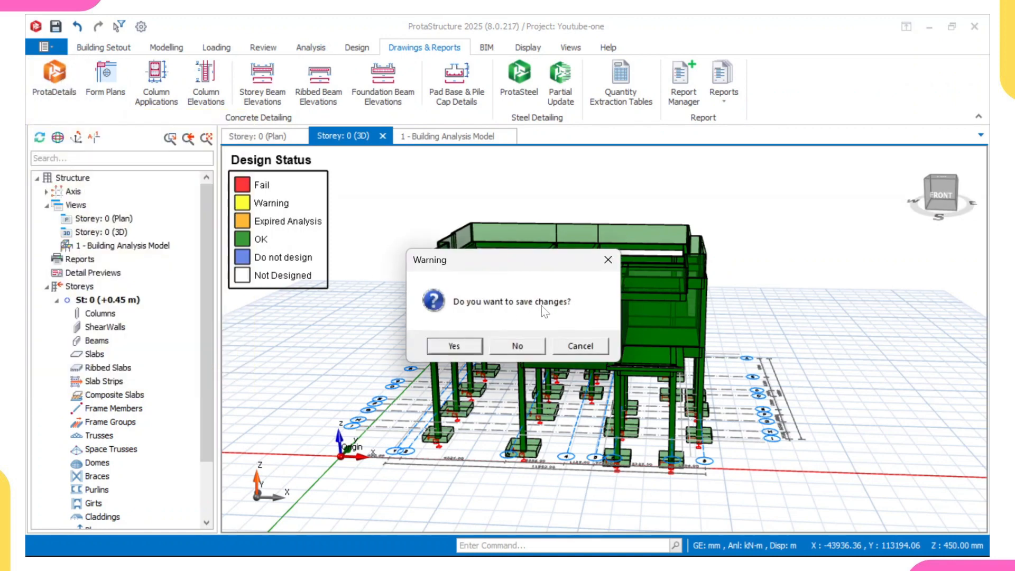
pyautogui.click(472, 348)
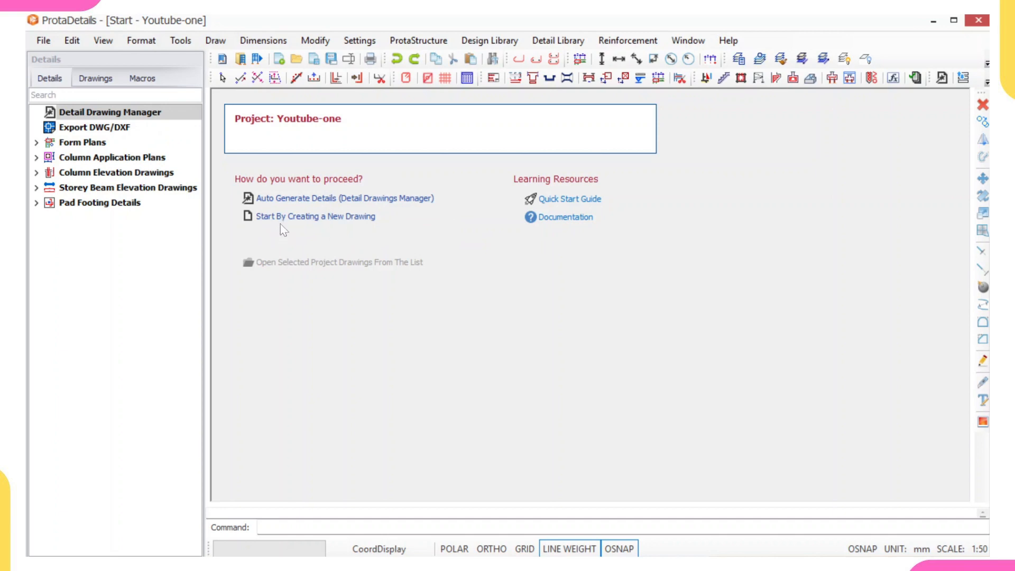
pyautogui.click(359, 217)
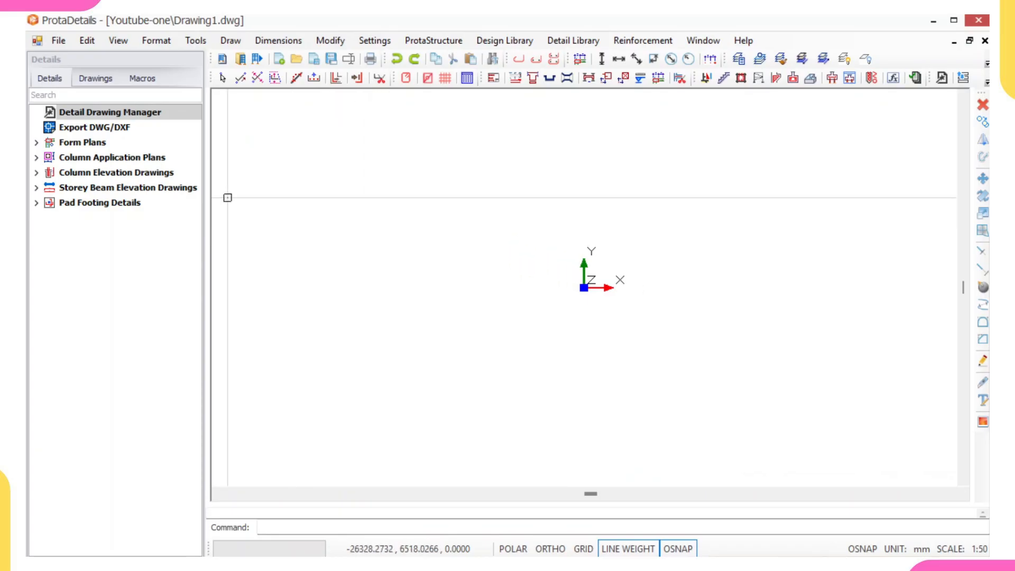
# Step: Draw the form plans of storeys 0, 1 and 2 at scale 1/50, inserted above and left of the drawing origin
pyautogui.click(74, 146)
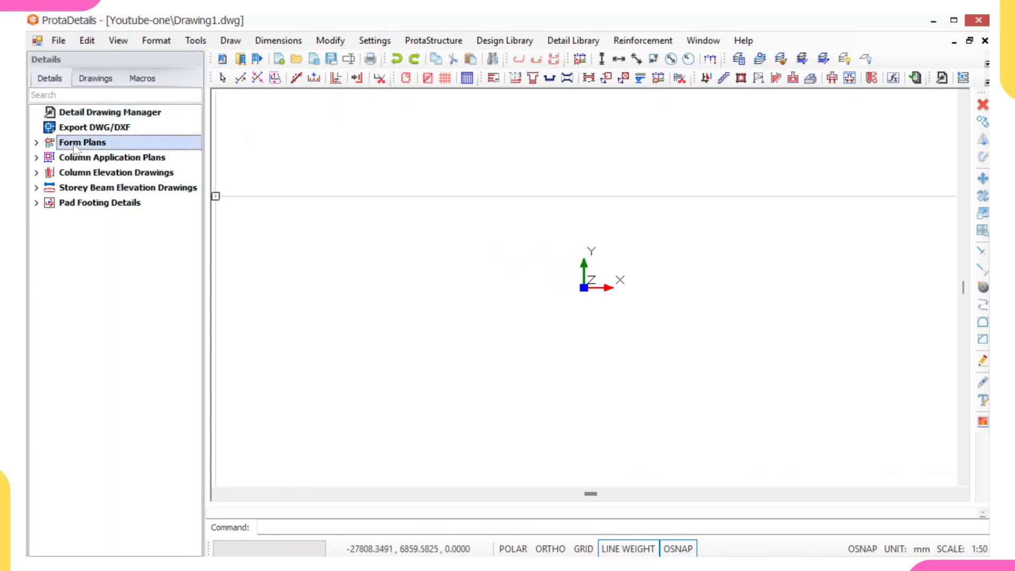
pyautogui.click(37, 144)
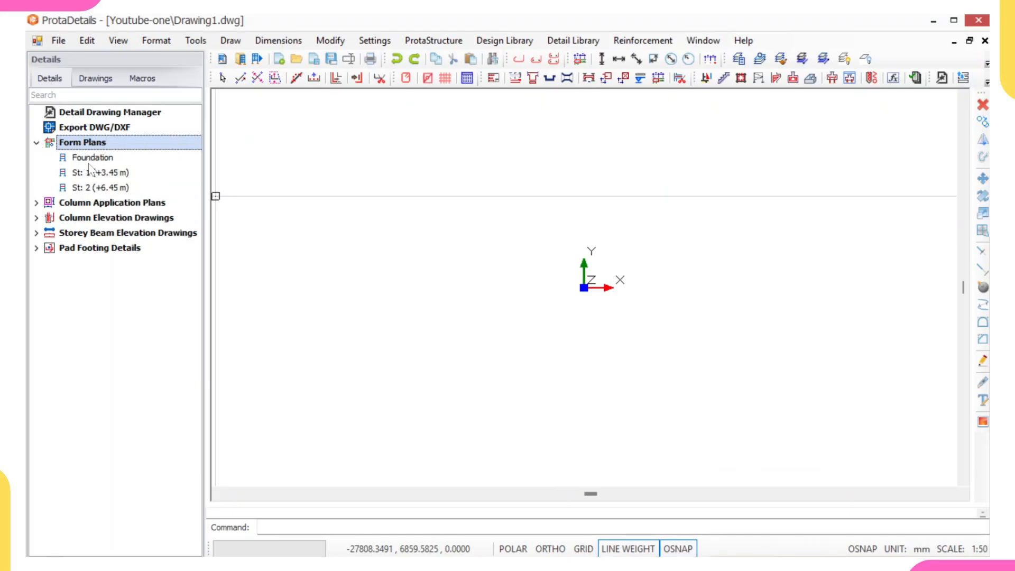
pyautogui.click(36, 143)
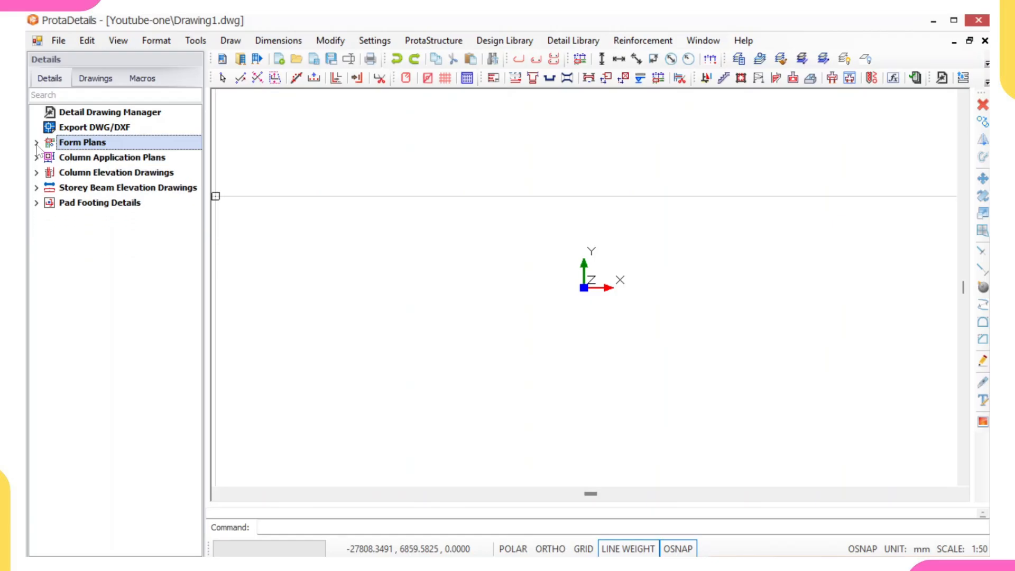
pyautogui.rightClick(86, 147)
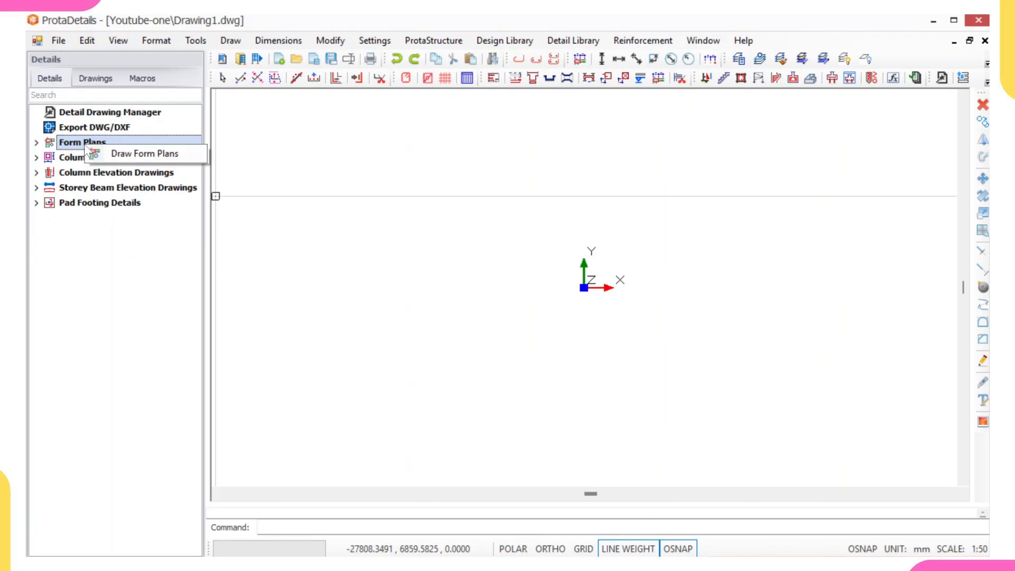
pyautogui.click(126, 156)
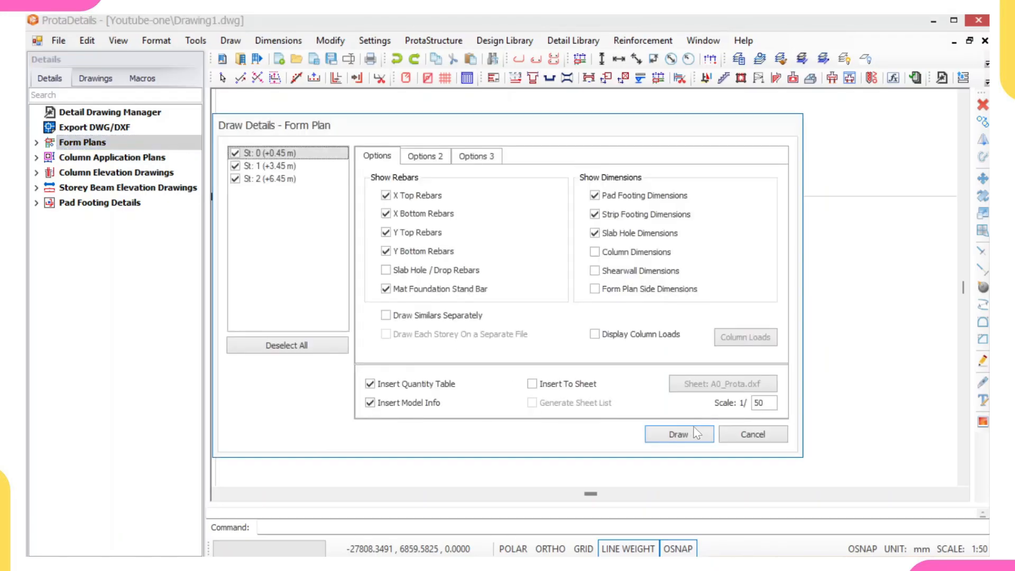
pyautogui.click(701, 435)
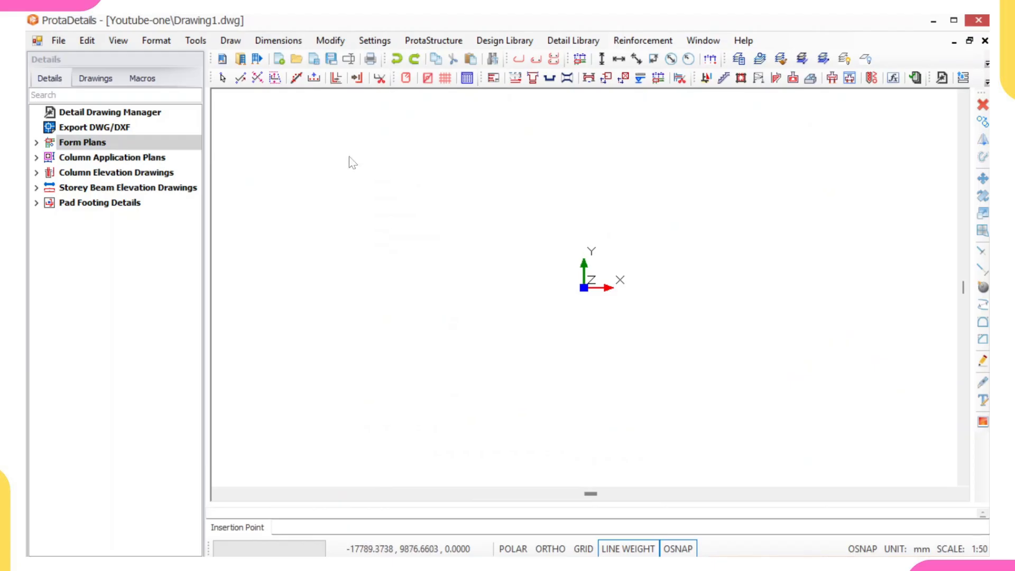
pyautogui.click(351, 161)
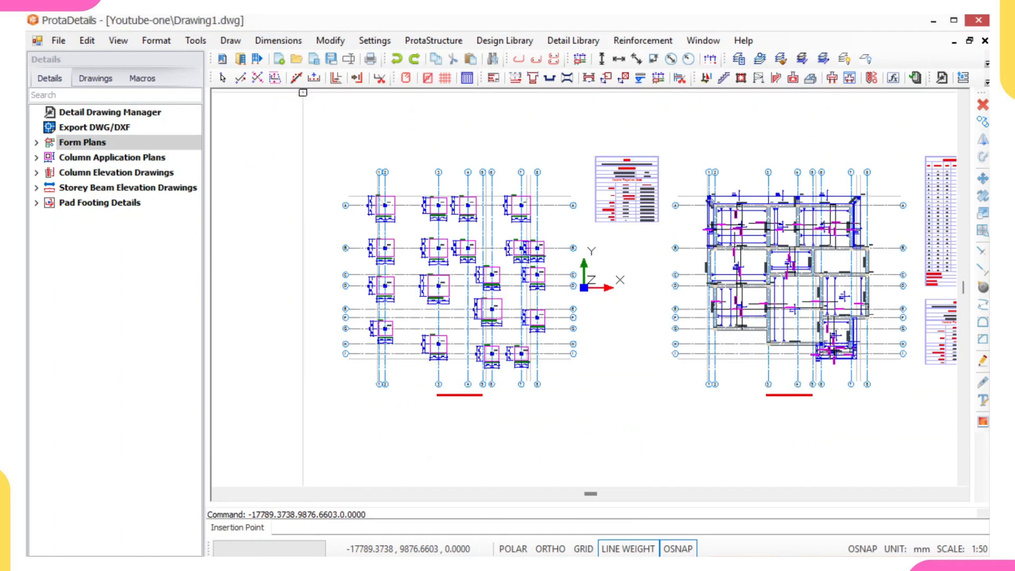
# Step: Draw the column application plans of storeys 1 and 2 at scale 1/20, with link details next to columns, below the form plans
pyautogui.scroll(-5, 355, 170)
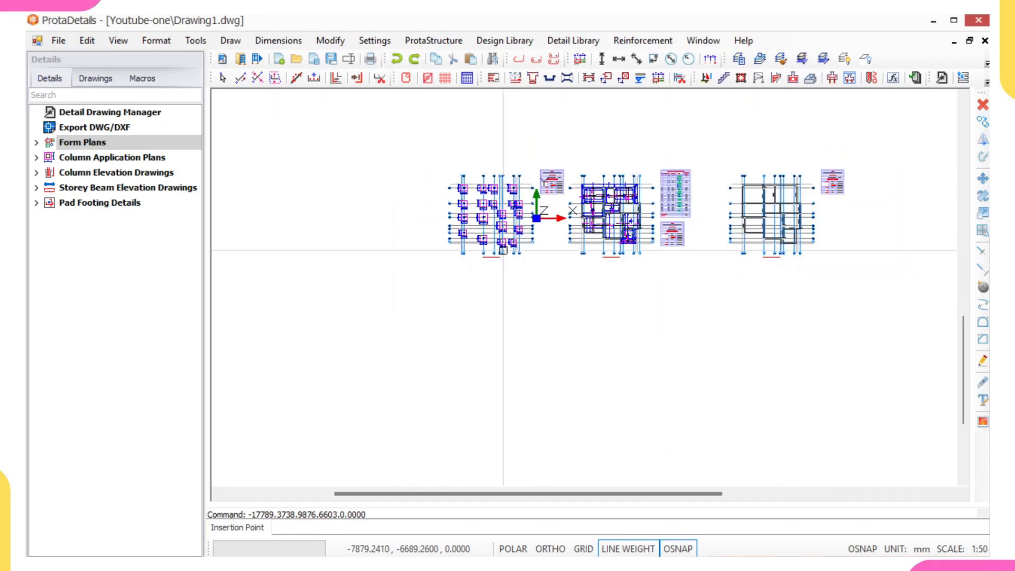
pyautogui.scroll(4, 571, 230)
pyautogui.moveTo(378, 246); pyautogui.dragTo(368, 268, button='middle')
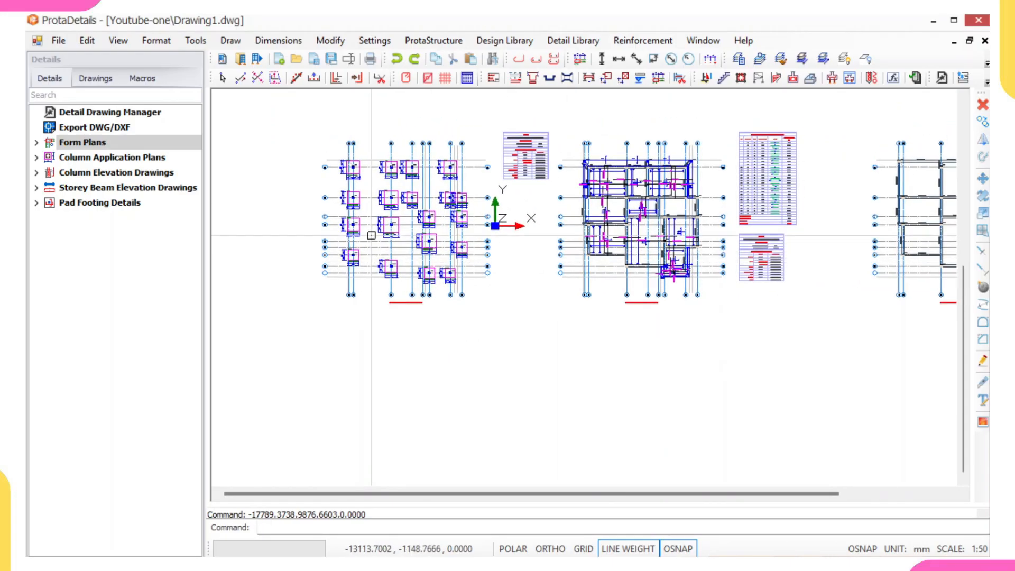
pyautogui.scroll(4, 374, 226)
pyautogui.scroll(-4, 365, 214)
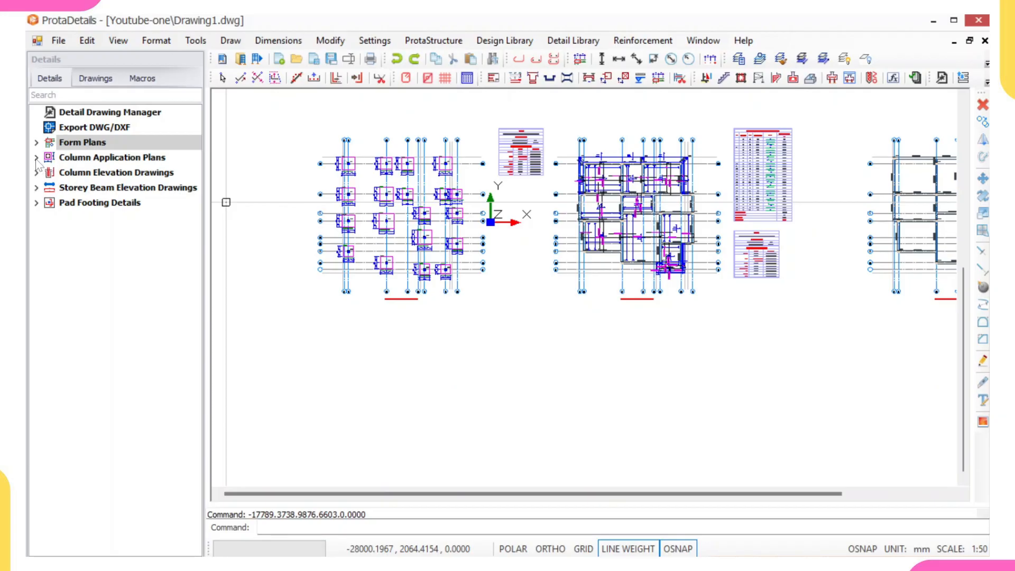
pyautogui.click(78, 158)
pyautogui.rightClick(79, 159)
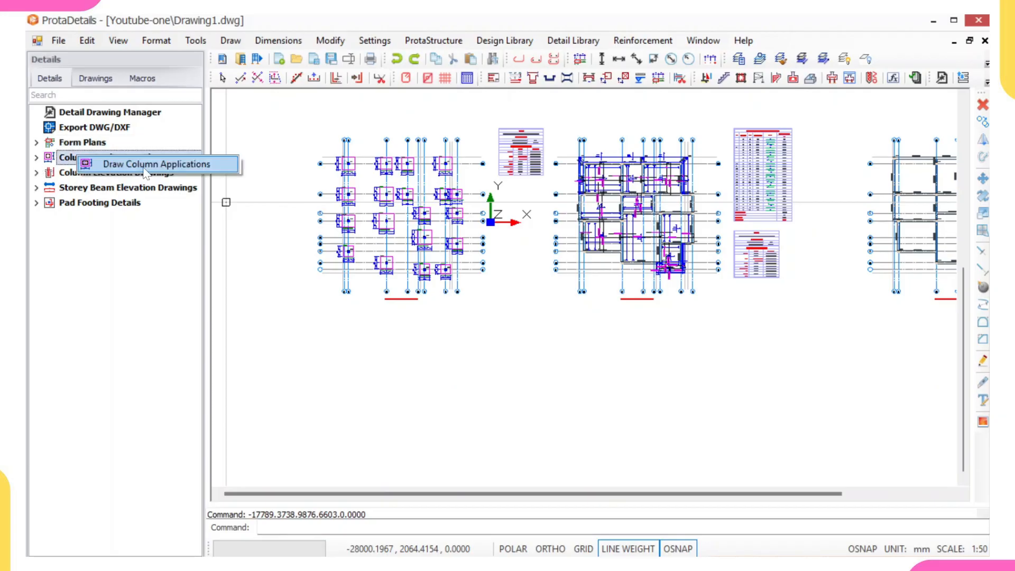
pyautogui.click(144, 167)
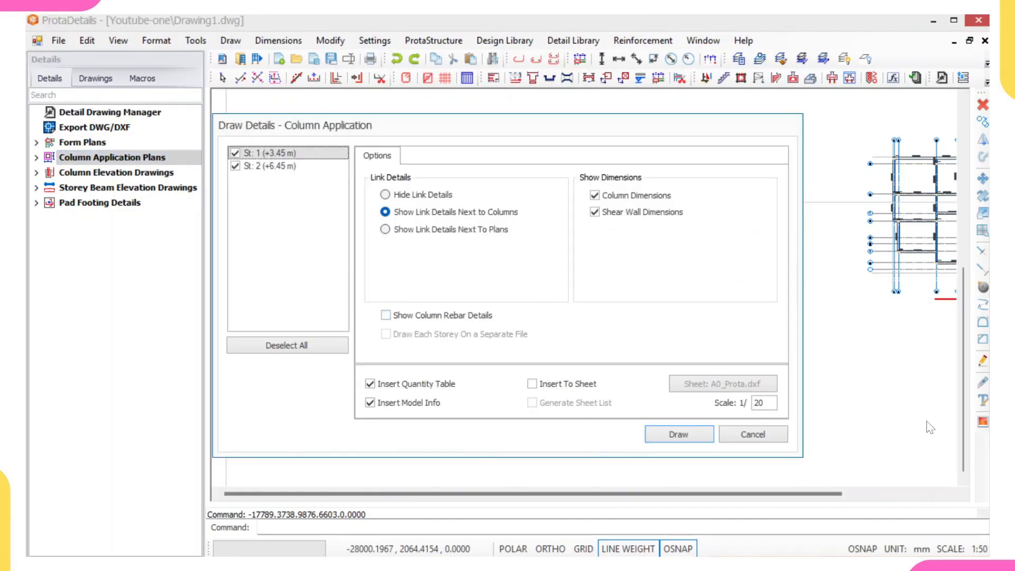
pyautogui.click(672, 432)
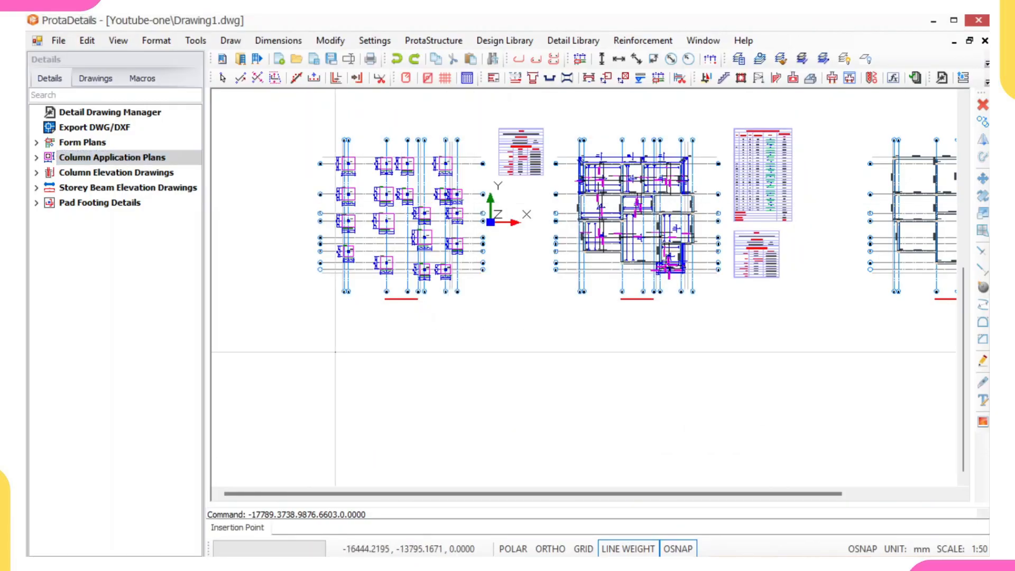
pyautogui.click(336, 355)
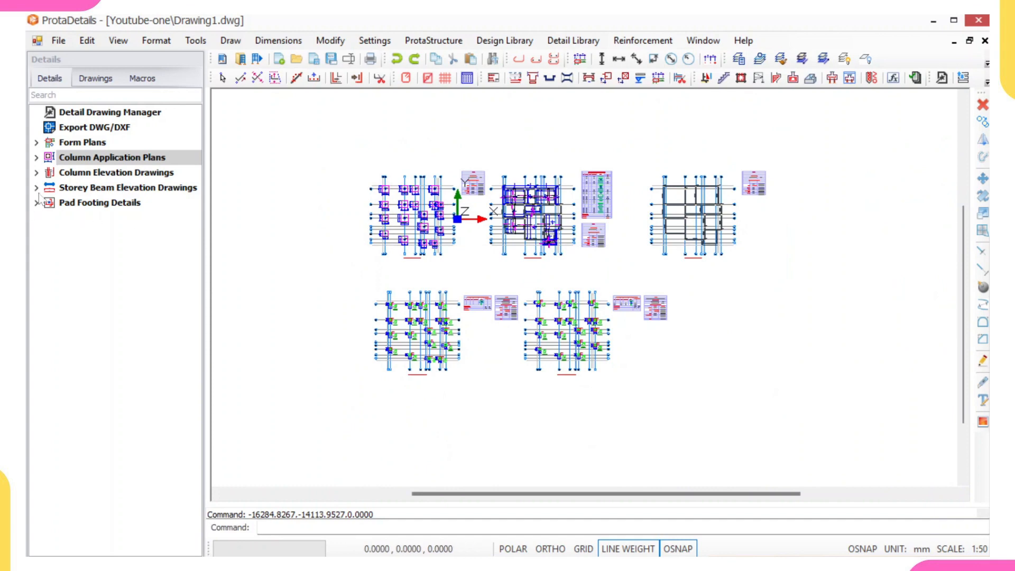
# Step: Draw the column elevations and insert them below the column application plans
pyautogui.rightClick(77, 176)
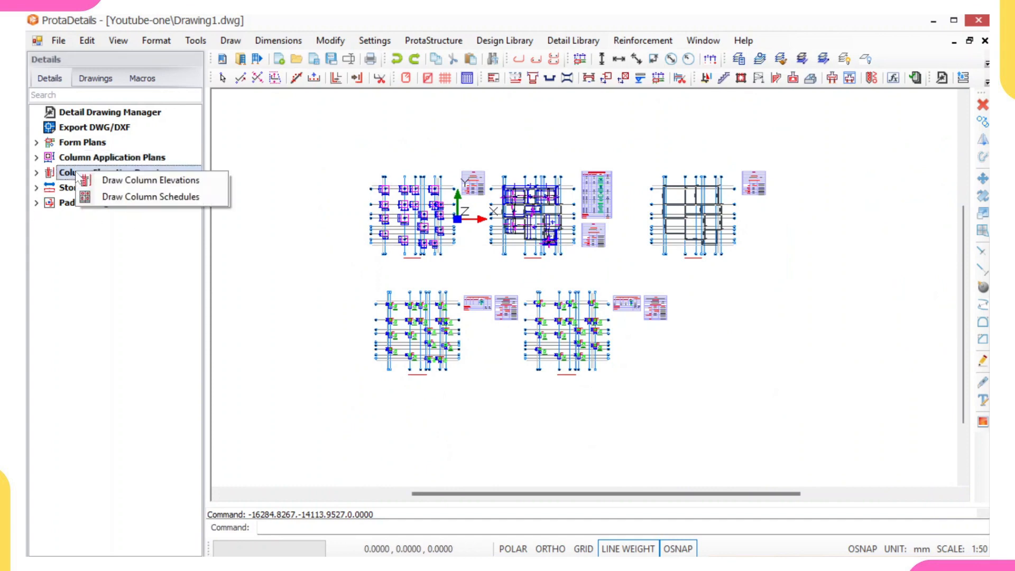
pyautogui.click(162, 183)
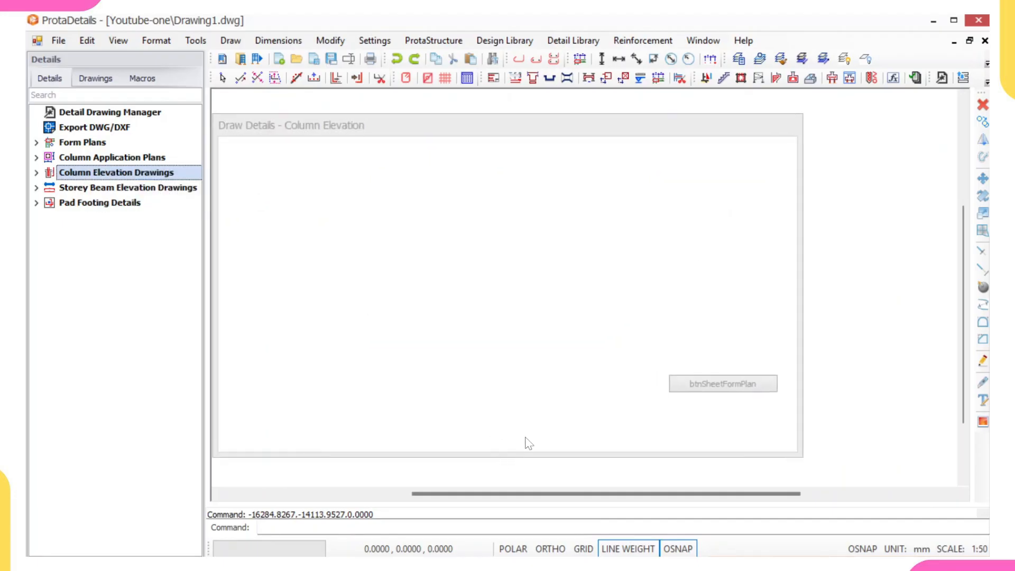
pyautogui.click(667, 434)
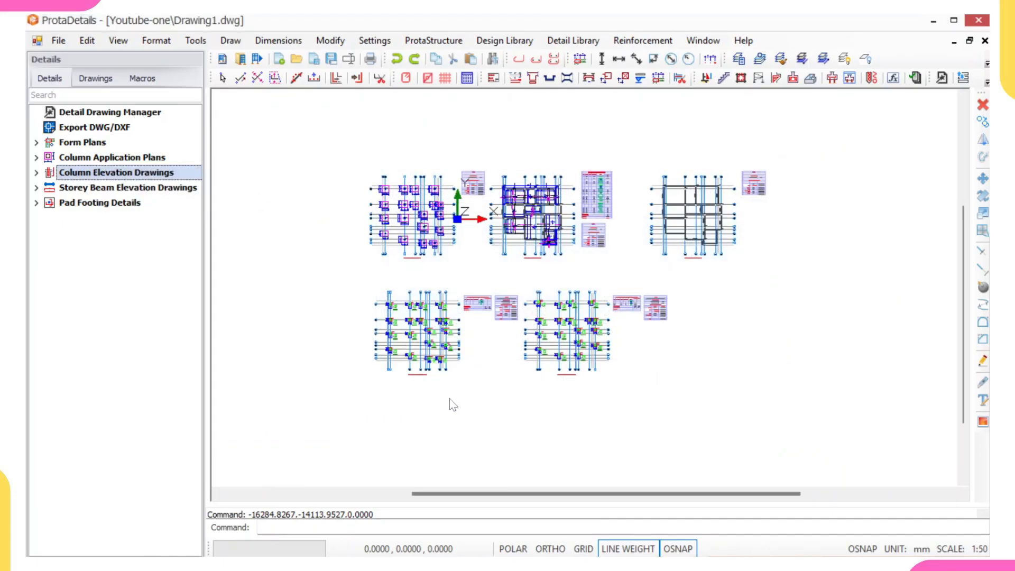
pyautogui.click(368, 410)
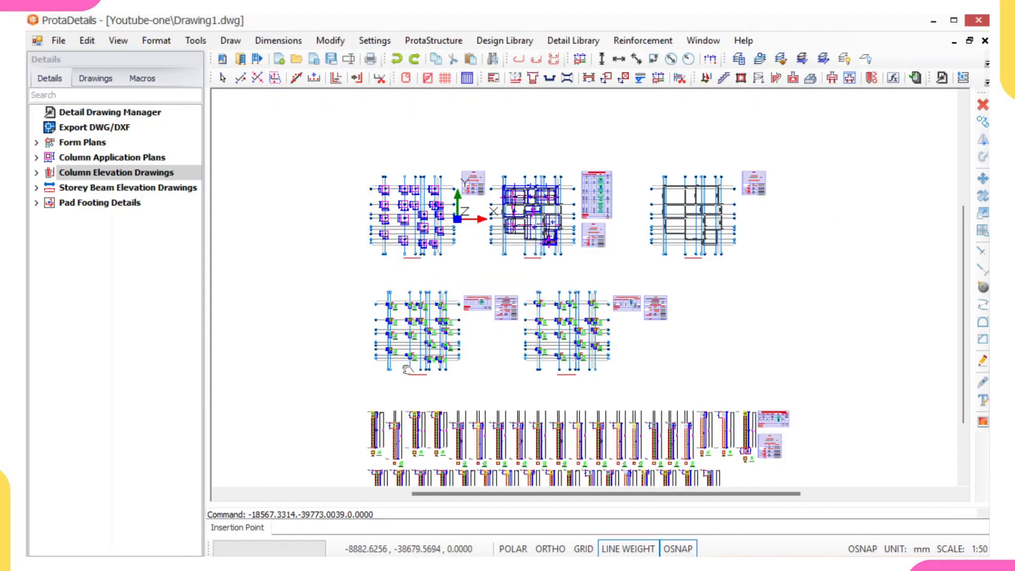
# Step: Draw the column schedules and insert them below the column elevations, aligned with their left edge
pyautogui.scroll(-4, 417, 275)
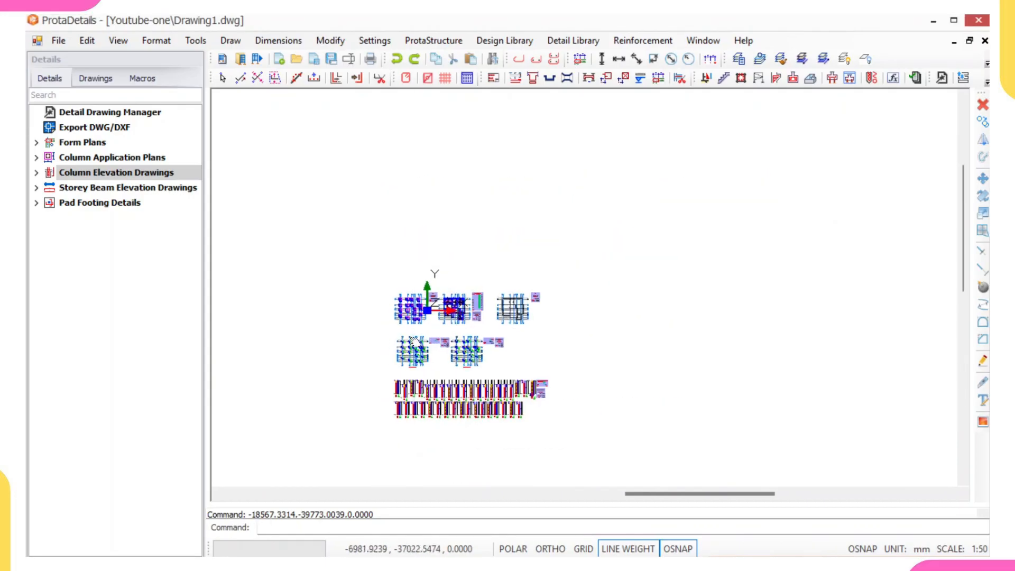
pyautogui.click(110, 179)
pyautogui.rightClick(110, 180)
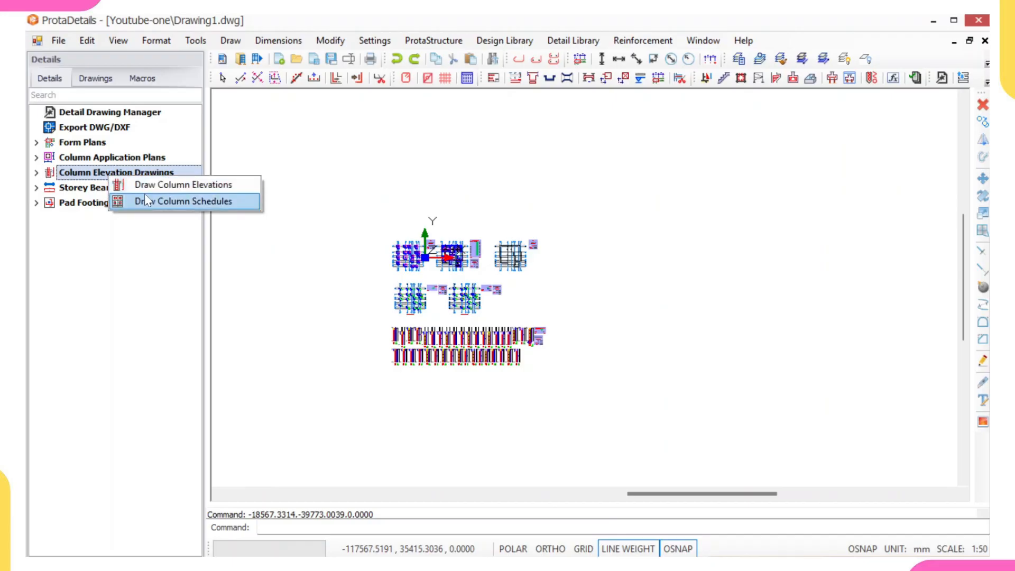
pyautogui.click(166, 201)
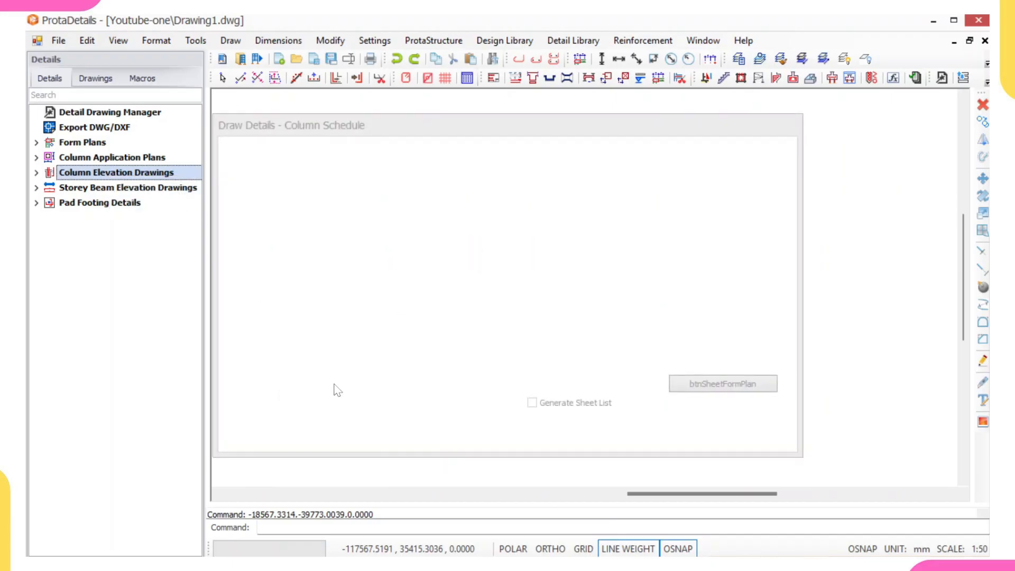
pyautogui.click(671, 433)
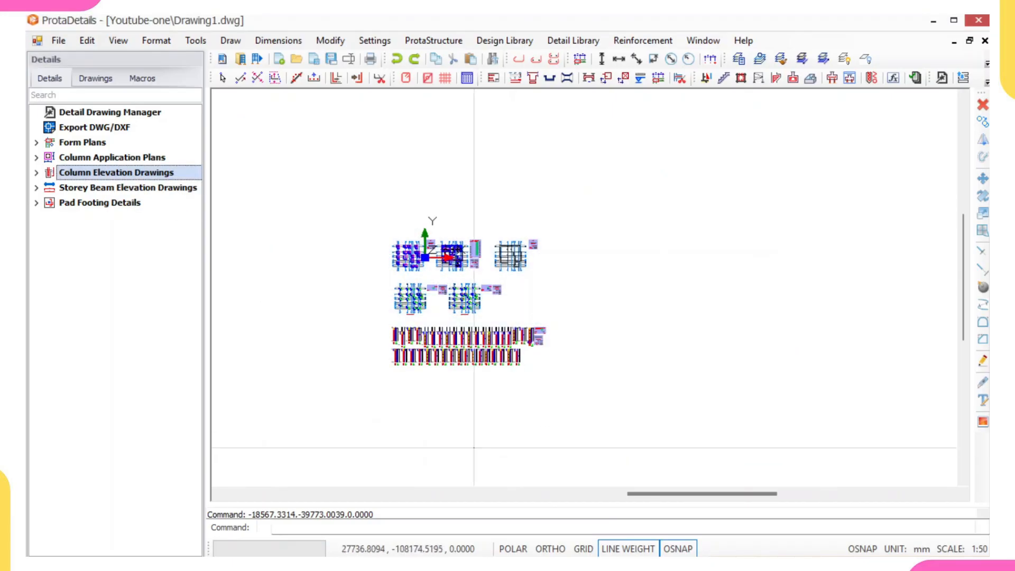
pyautogui.click(392, 393)
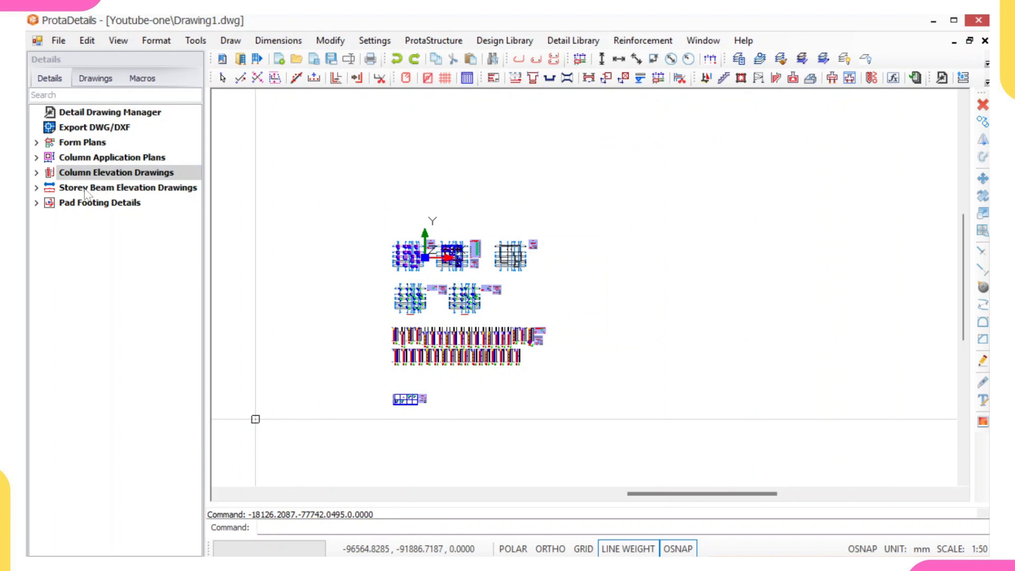
# Step: Draw all storey 1 beam elevations at scale 1/25 with quantity table and model info, inserted below the column schedule
pyautogui.click(36, 188)
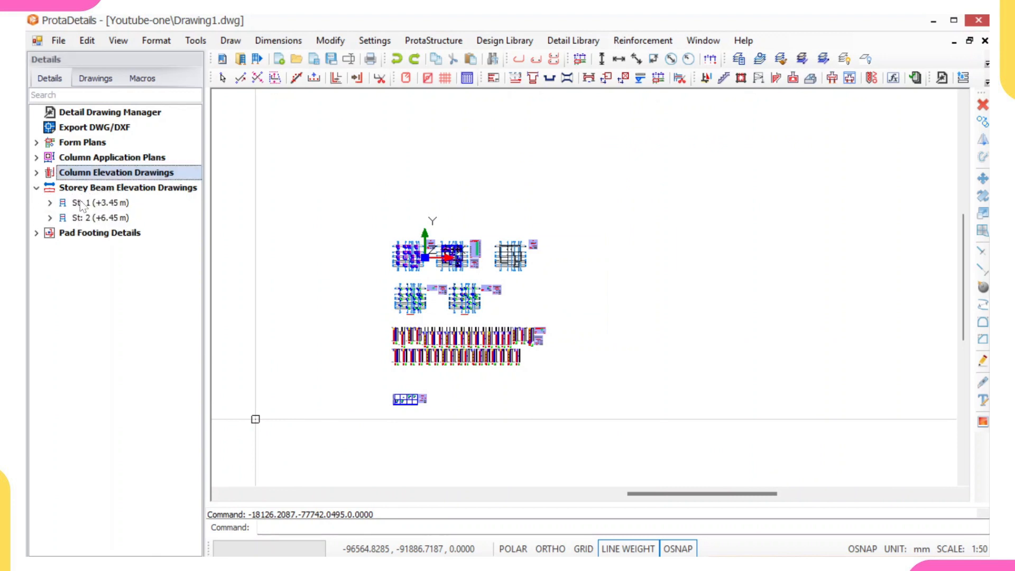
pyautogui.click(99, 188)
pyautogui.click(86, 204)
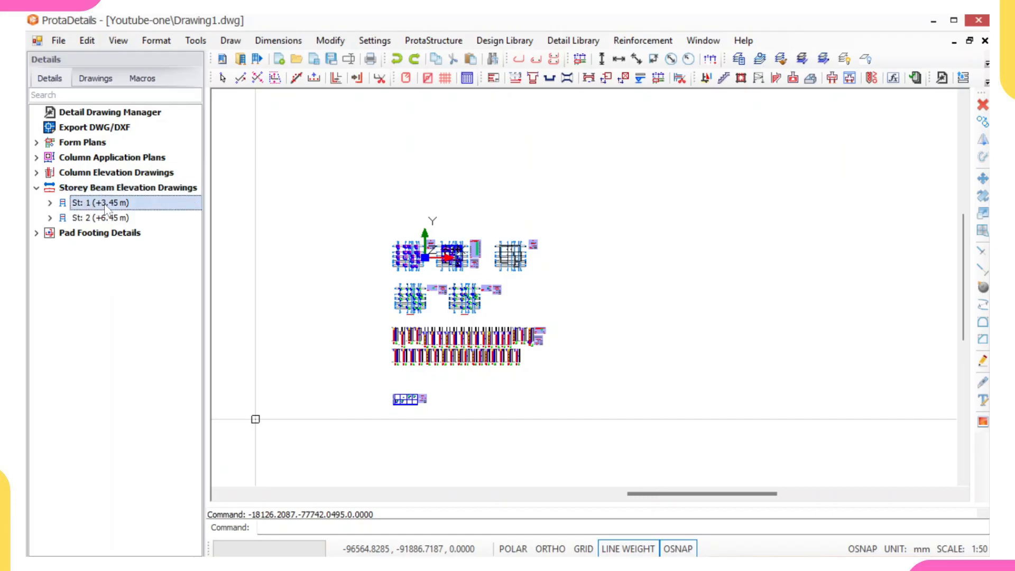
pyautogui.rightClick(106, 208)
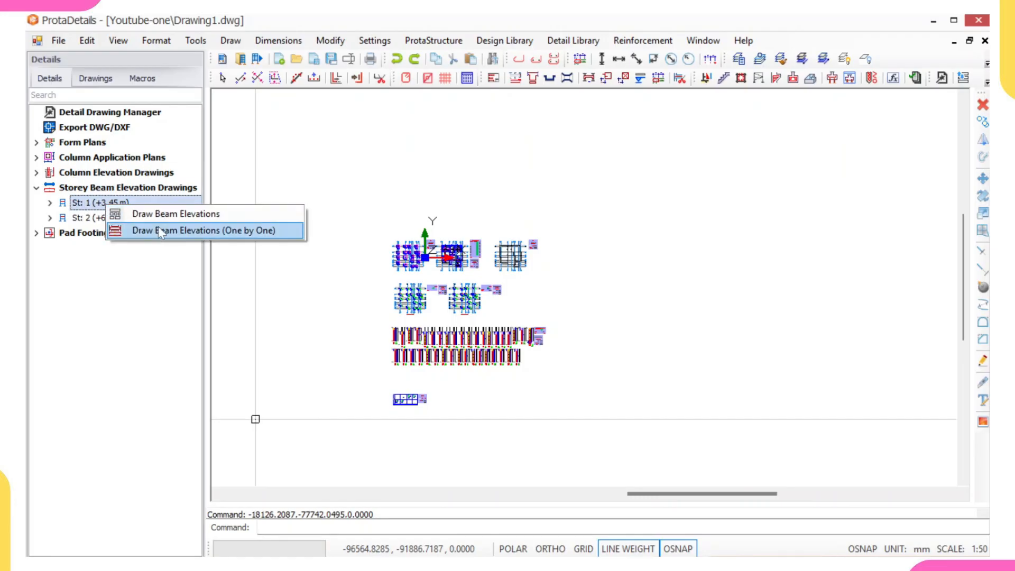
pyautogui.click(222, 214)
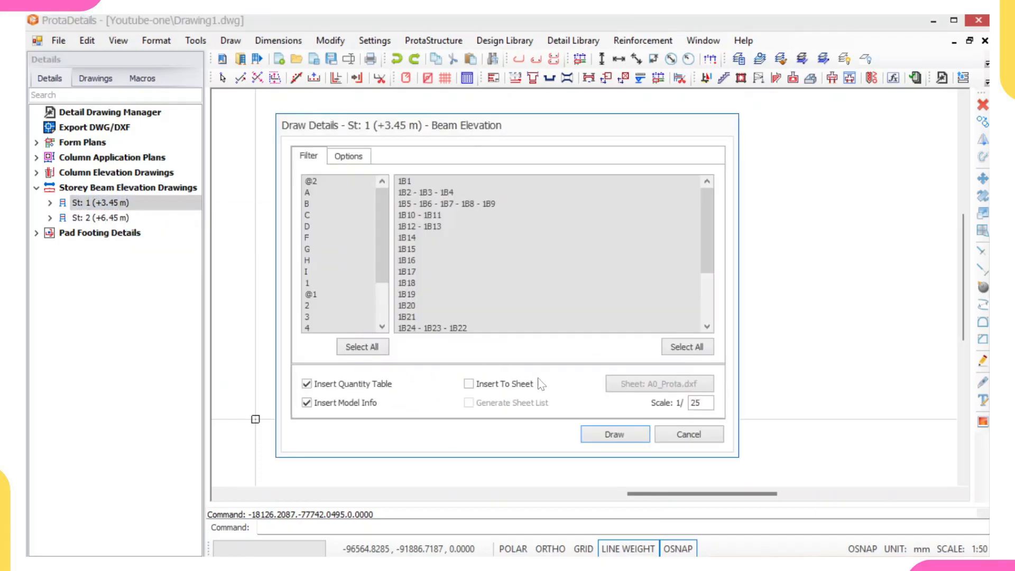
pyautogui.click(613, 434)
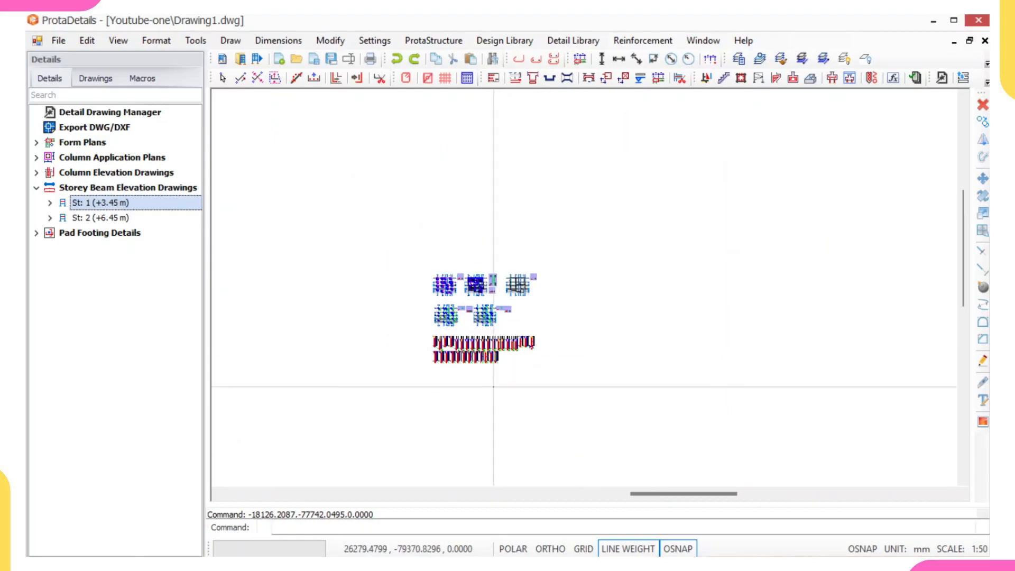
pyautogui.scroll(1, 485, 362)
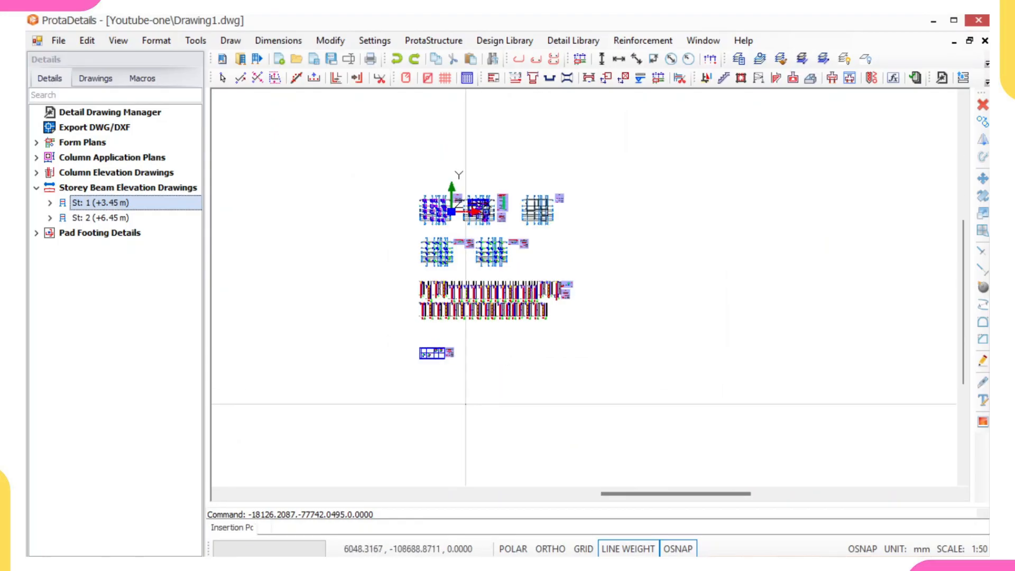
pyautogui.click(425, 377)
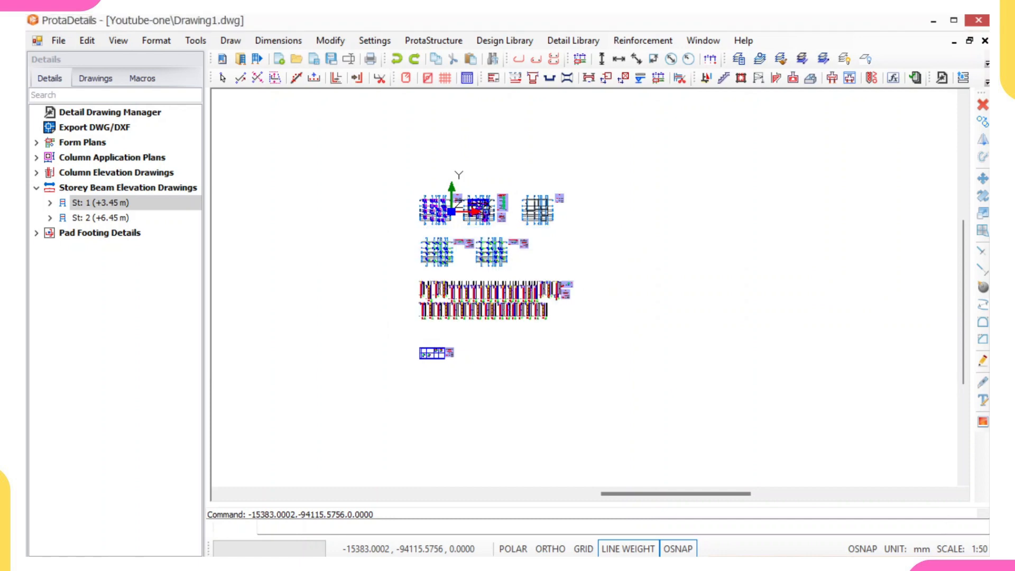
# Step: Draw all storey 2 beam elevations at scale 1/25 with quantity table and model info, to the right of the storey 1 elevations
pyautogui.moveTo(403, 390); pyautogui.dragTo(392, 288, button='middle')
pyautogui.scroll(1, 427, 290)
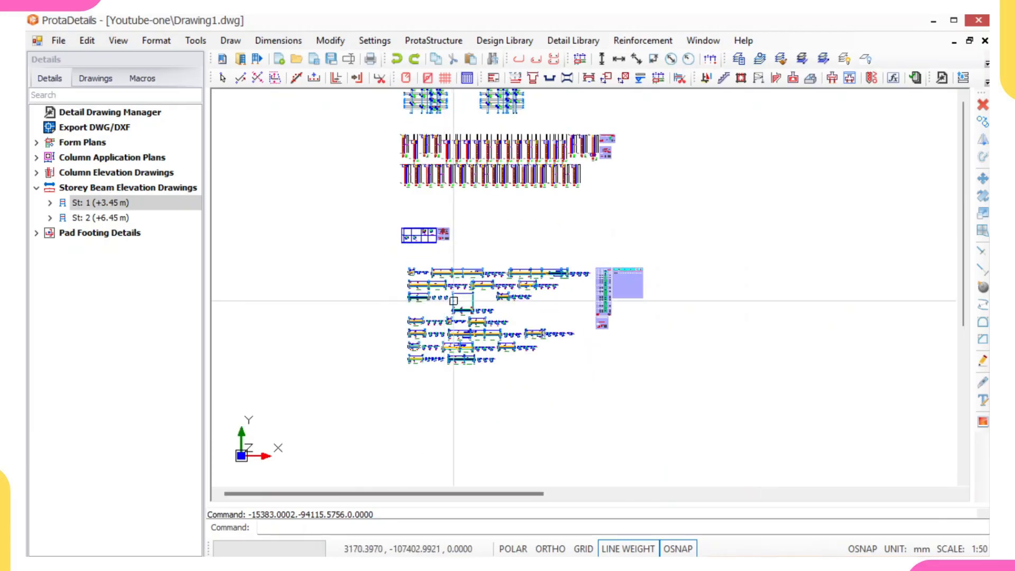
pyautogui.scroll(1, 453, 301)
pyautogui.click(82, 219)
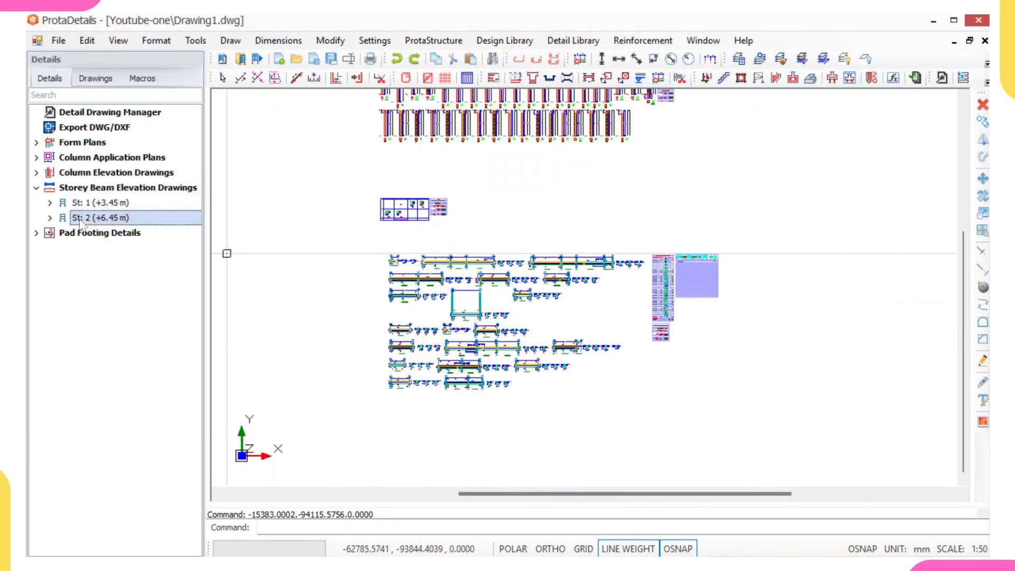
pyautogui.rightClick(79, 221)
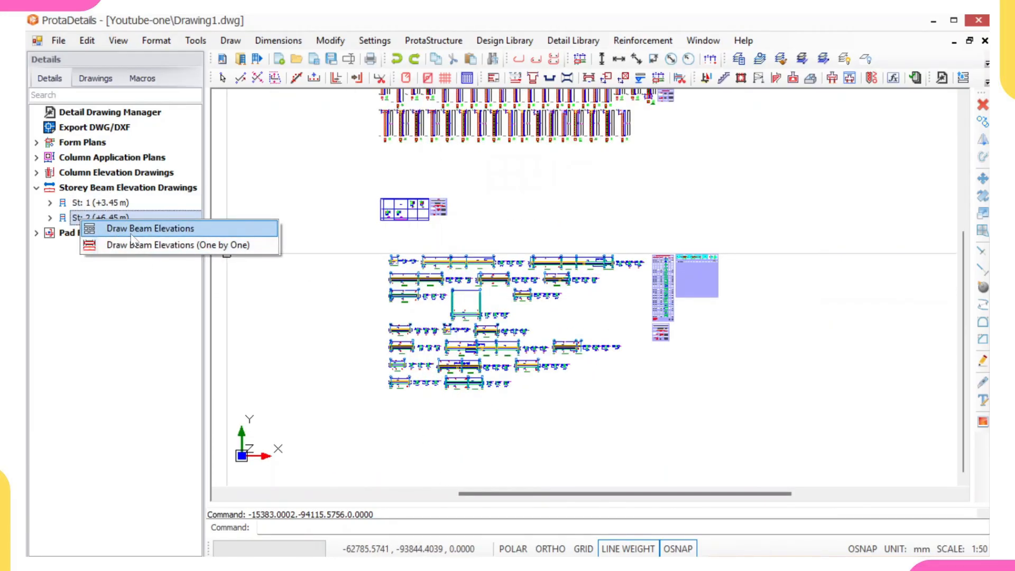
pyautogui.click(131, 233)
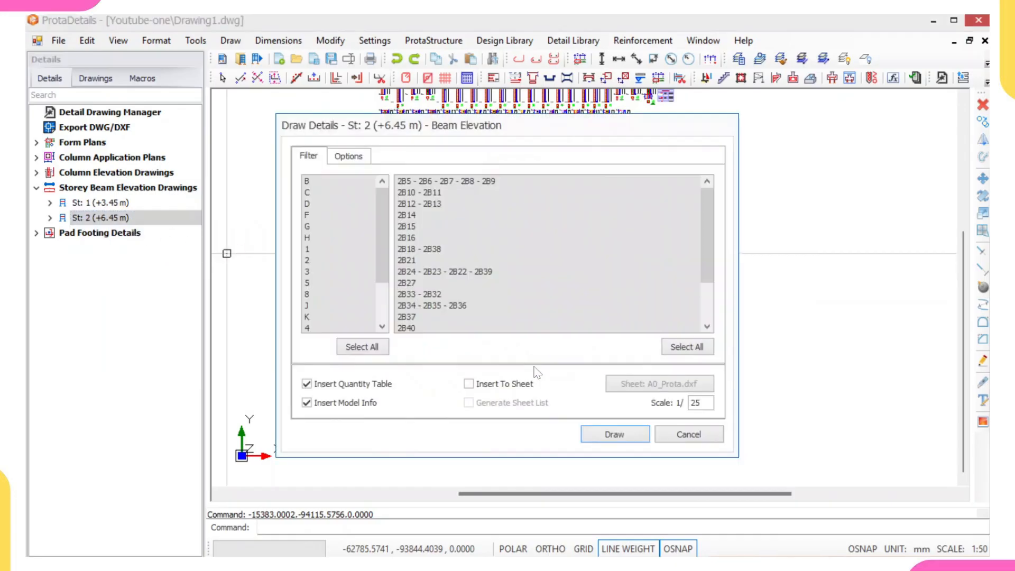
pyautogui.click(614, 434)
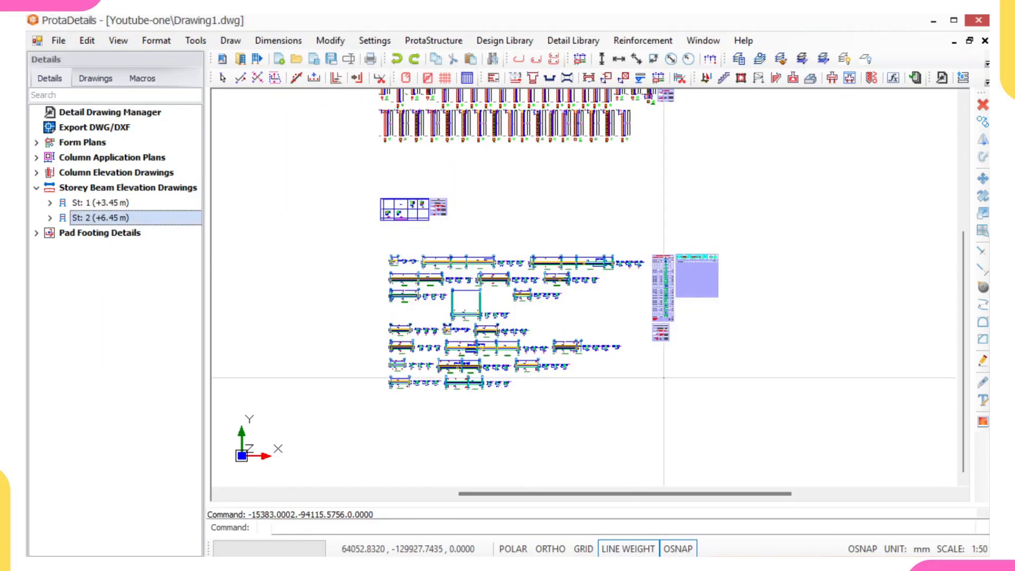
pyautogui.click(690, 339)
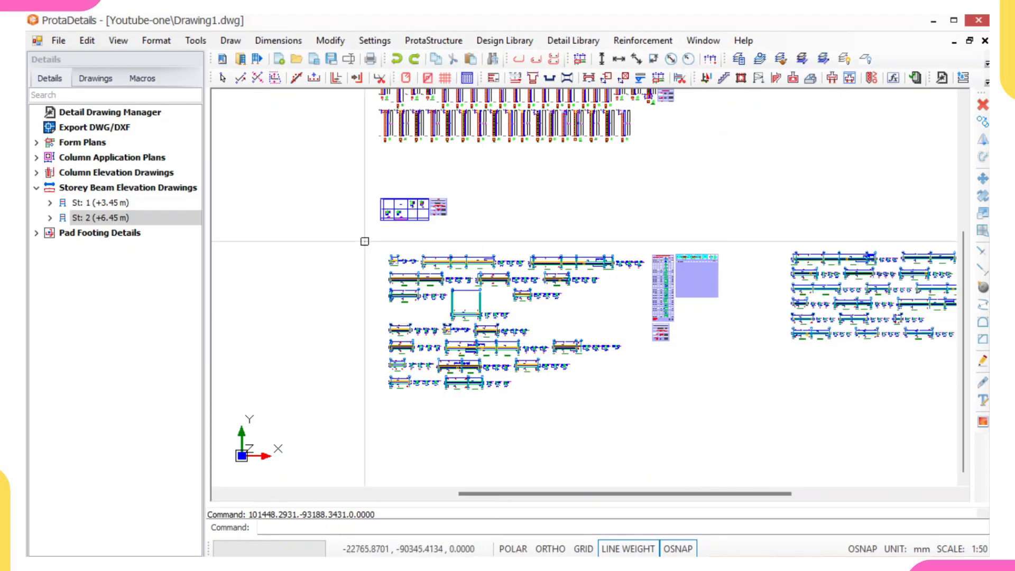
# Step: Draw the pad footing details at scale 1/25 with quantity table and model info, inserted below the storey 1 beam elevations
pyautogui.click(113, 235)
pyautogui.rightClick(112, 236)
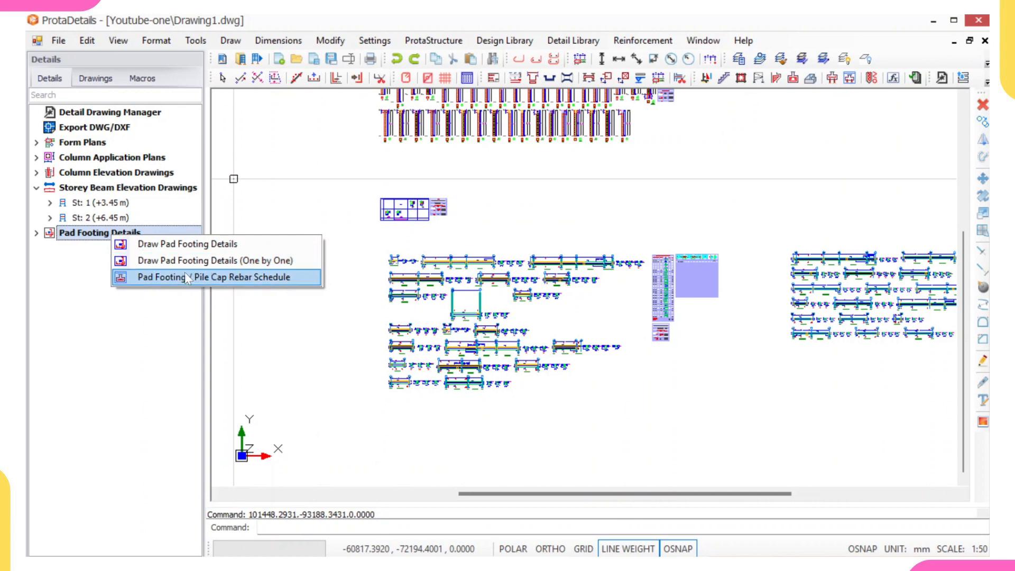
pyautogui.click(199, 246)
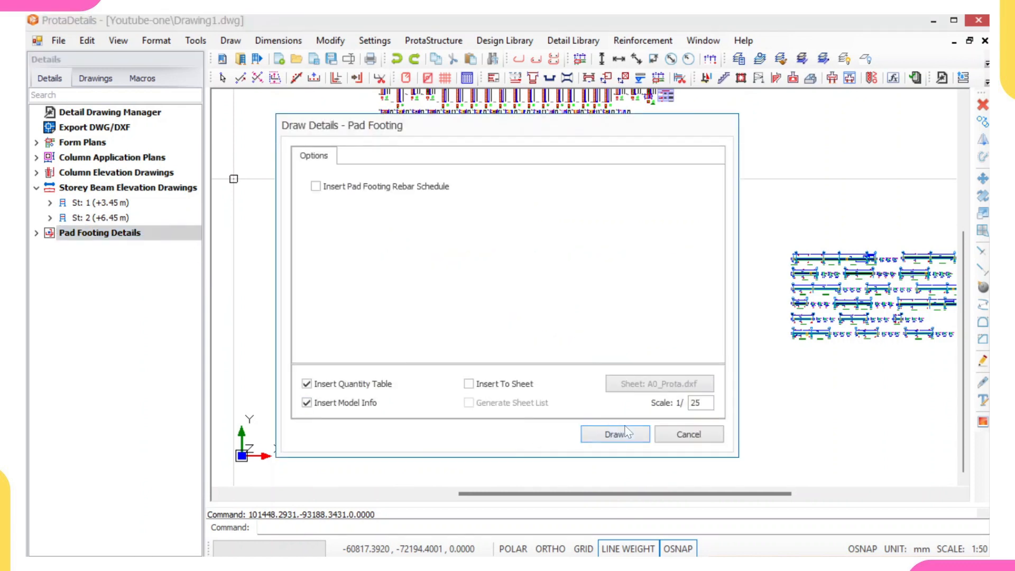
pyautogui.click(583, 431)
pyautogui.scroll(5, 428, 357)
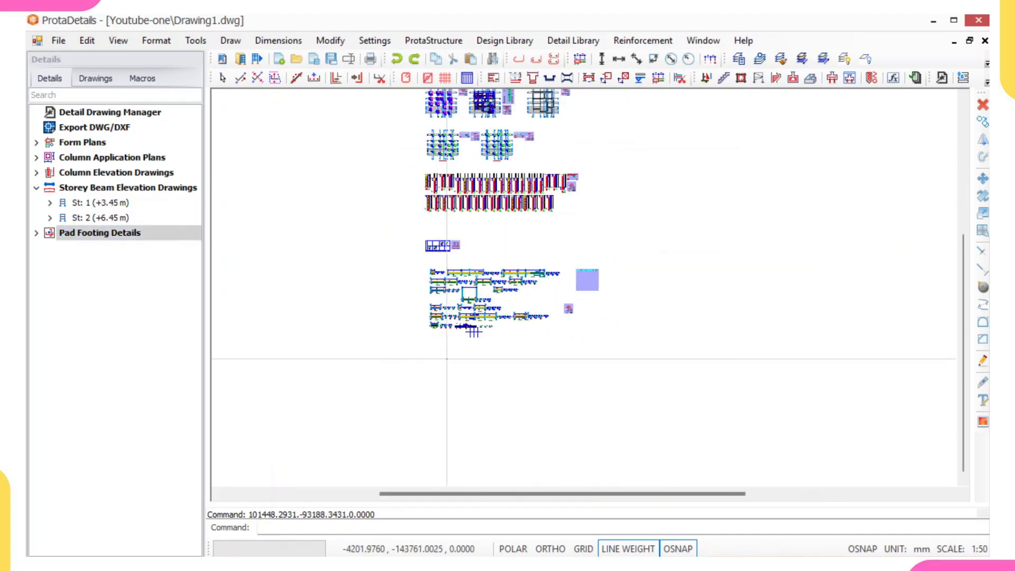
pyautogui.click(428, 357)
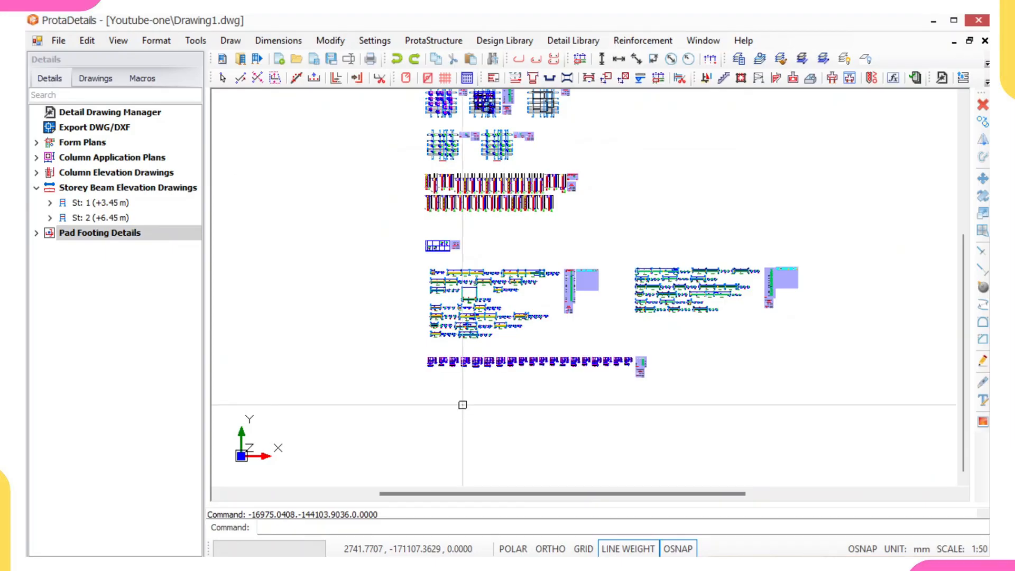
# Step: Export Drawing1.dwg in DWG2010 format, with the first subfolder of House Plan as the export directory
pyautogui.scroll(-3, 459, 249)
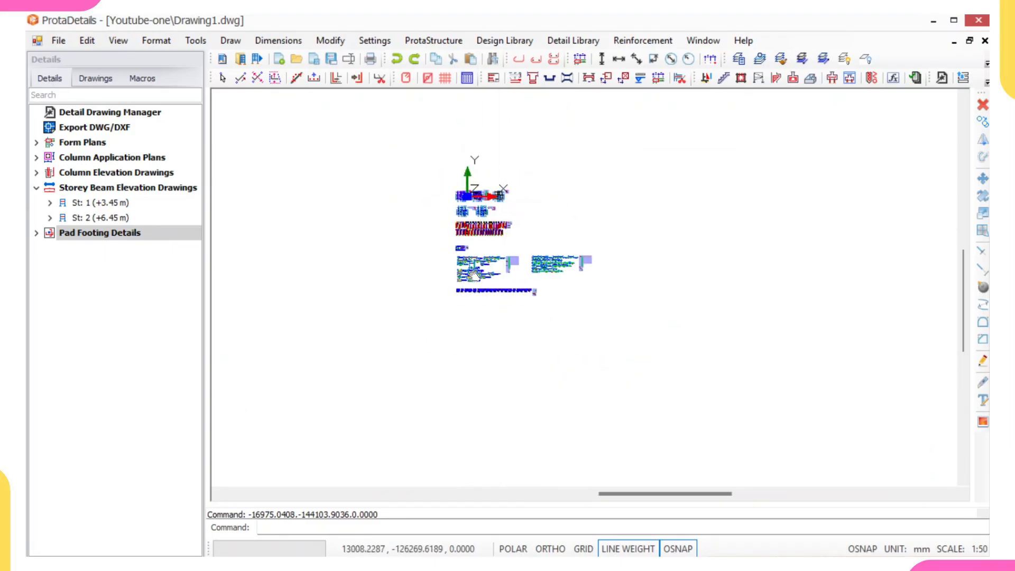
pyautogui.scroll(2, 470, 240)
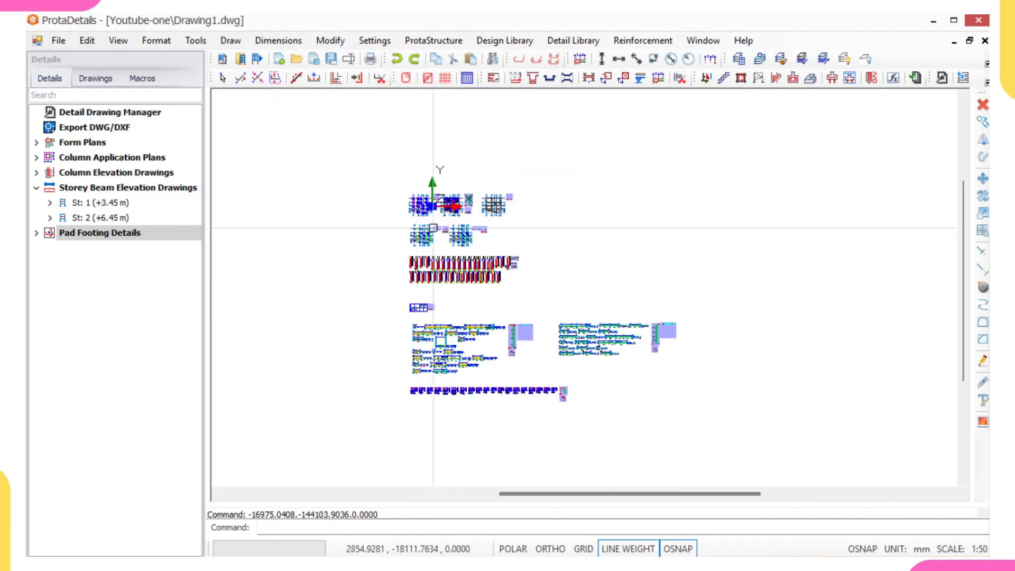
pyautogui.click(65, 129)
pyautogui.rightClick(74, 130)
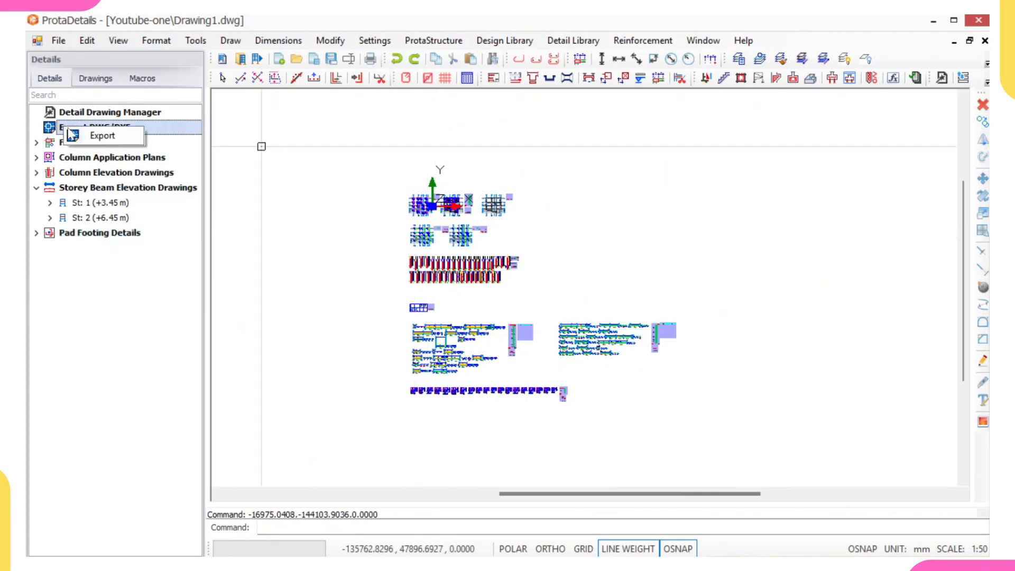
pyautogui.click(91, 138)
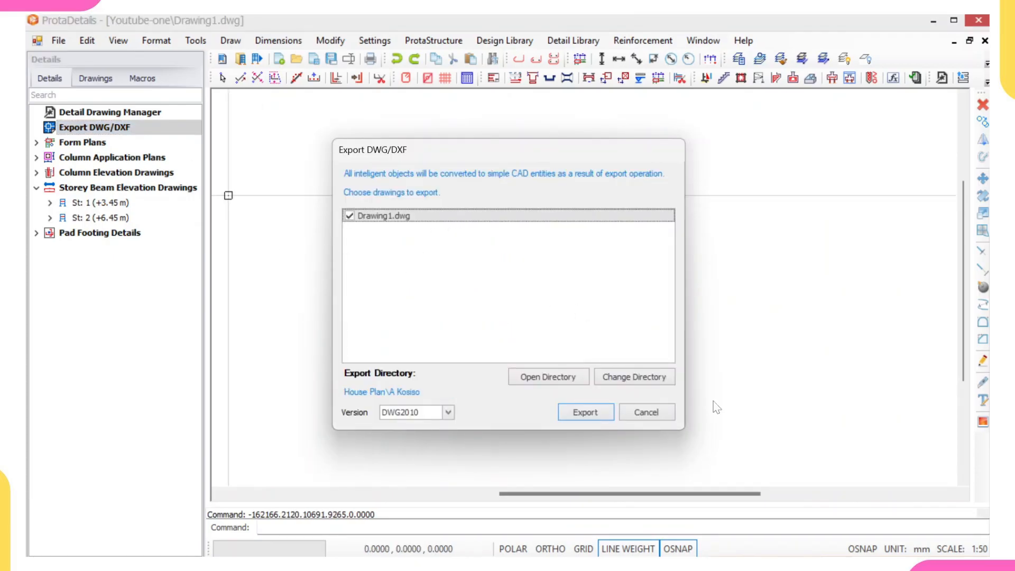
pyautogui.click(632, 380)
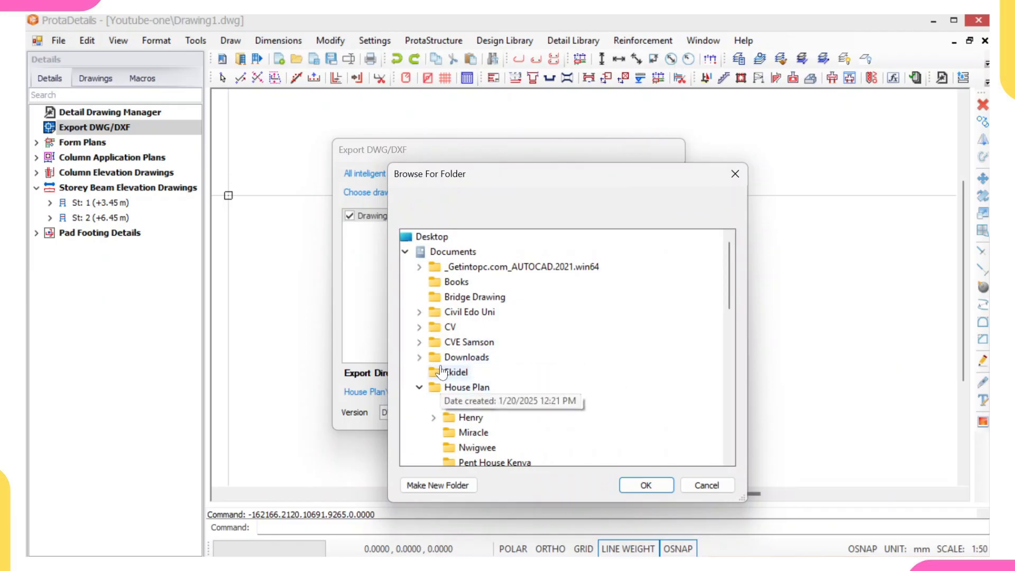
pyautogui.click(475, 402)
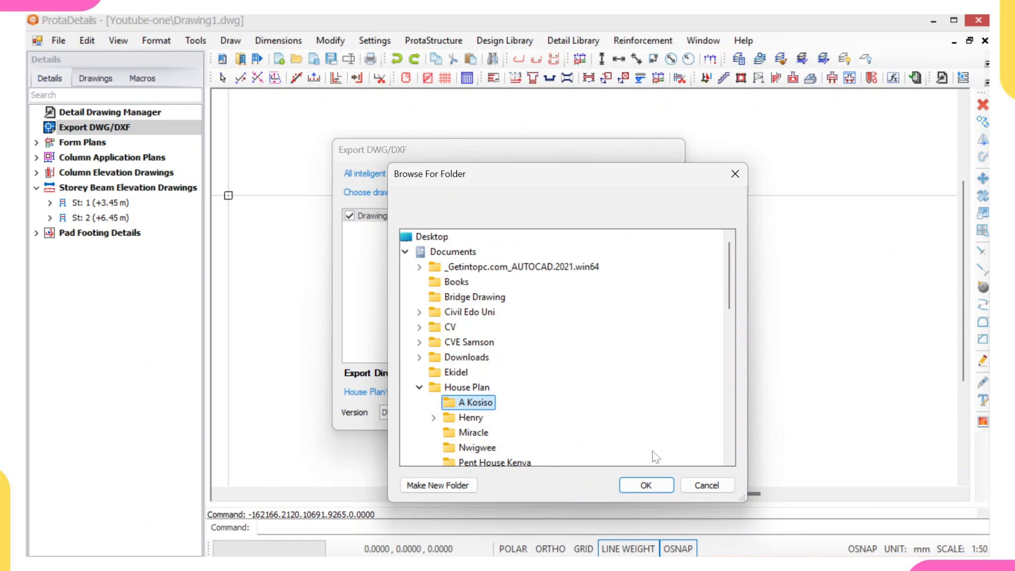
pyautogui.click(632, 485)
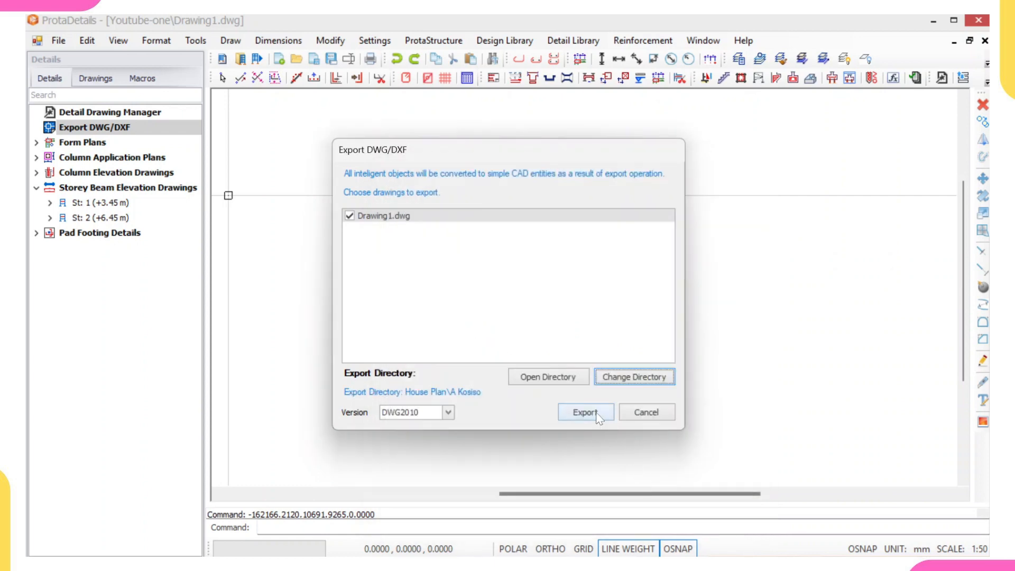
pyautogui.click(585, 413)
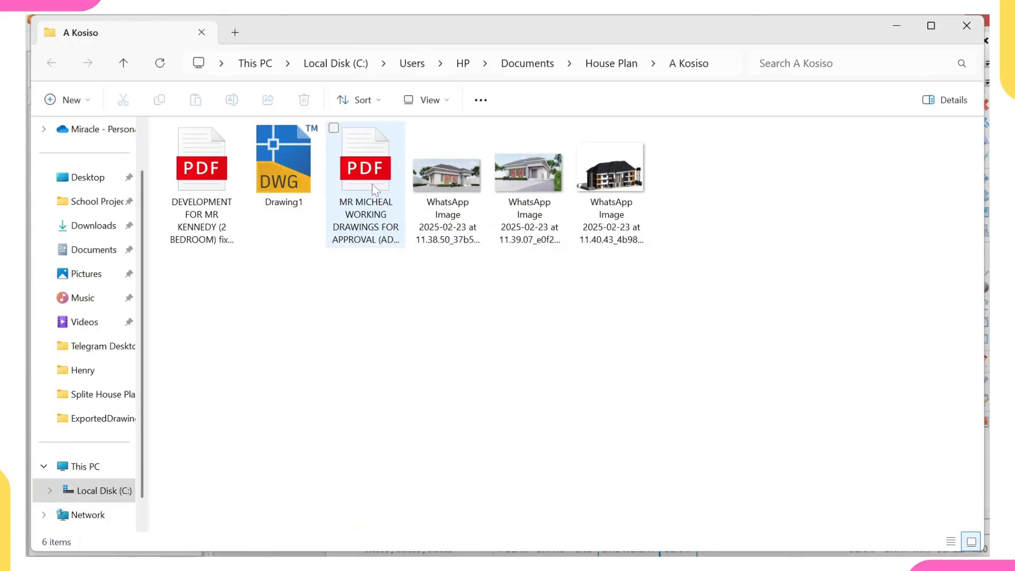
# Step: Open the exported Drawing1 file in AutoCAD, continuing despite its non-Autodesk origin
pyautogui.doubleClick(279, 174)
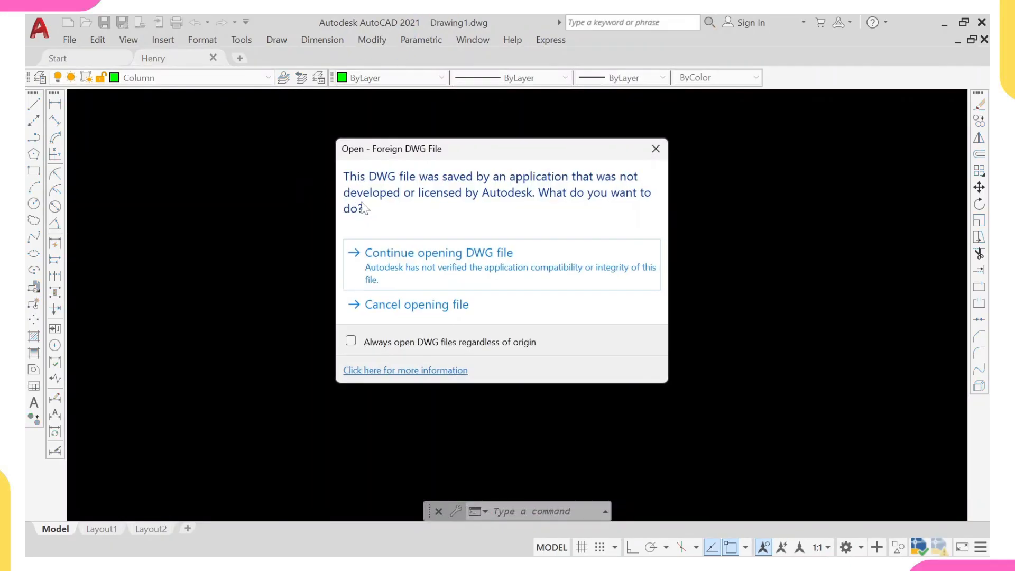
pyautogui.click(413, 267)
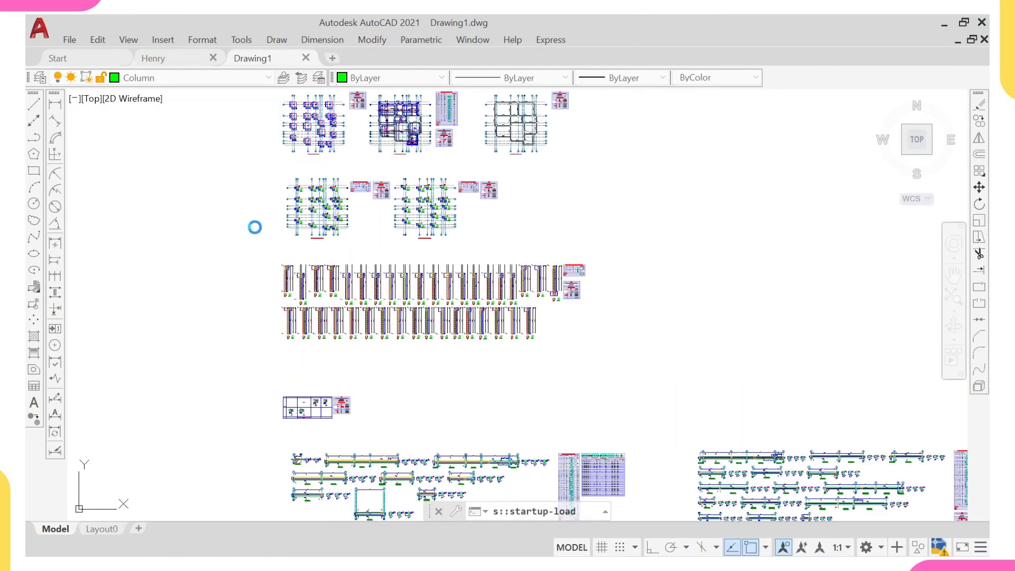
# Step: Examine the overall arrangement of the exported plans, column elevations, schedules, beam elevations and footing details
pyautogui.scroll(6, 308, 211)
pyautogui.scroll(-8, 303, 226)
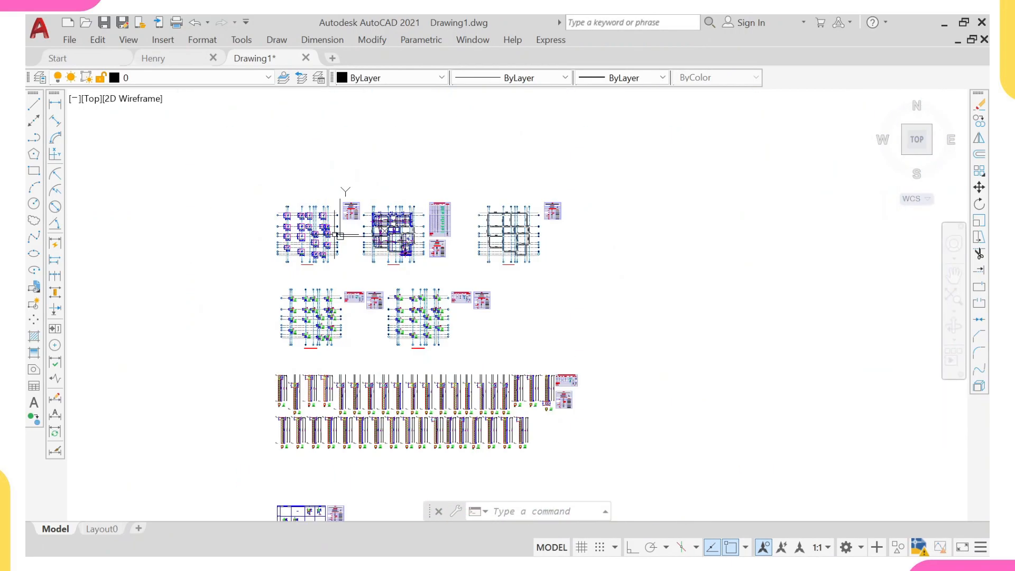
pyautogui.moveTo(302, 359)
pyautogui.mouseDown(button='middle')
pyautogui.moveTo(283, 281)
pyautogui.moveTo(288, 212)
pyautogui.mouseUp(button='middle')
pyautogui.moveTo(338, 359); pyautogui.dragTo(320, 240, button='middle')
pyautogui.scroll(-5, 315, 370)
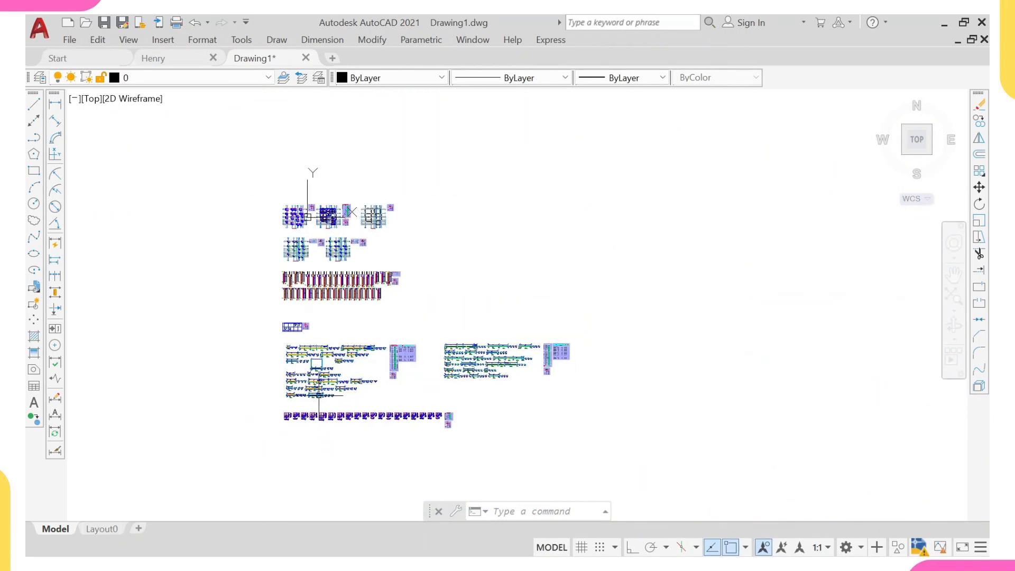
pyautogui.scroll(6, 316, 288)
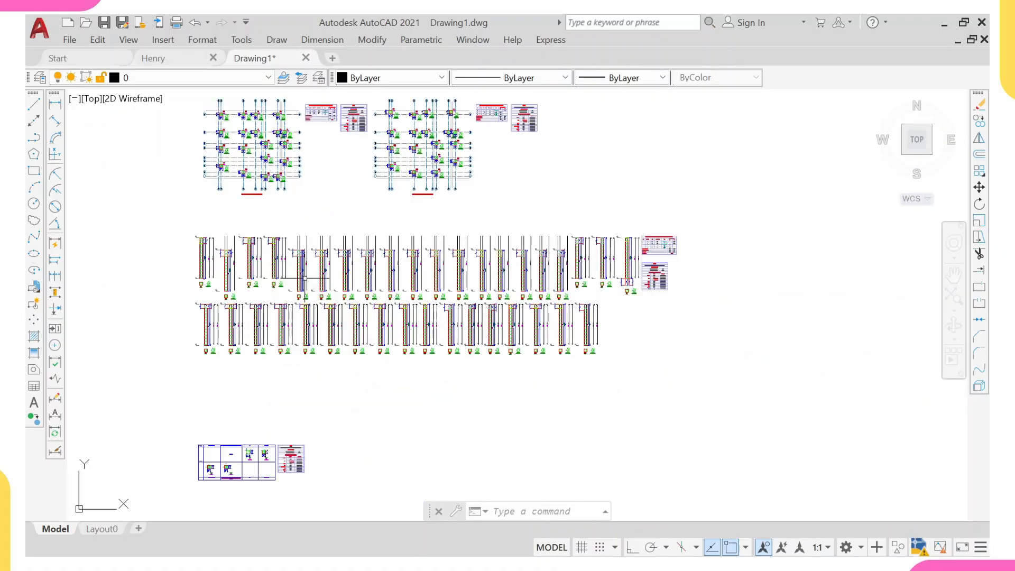
pyautogui.moveTo(306, 271); pyautogui.dragTo(317, 414, button='middle')
pyautogui.moveTo(326, 197); pyautogui.dragTo(331, 280, button='middle')
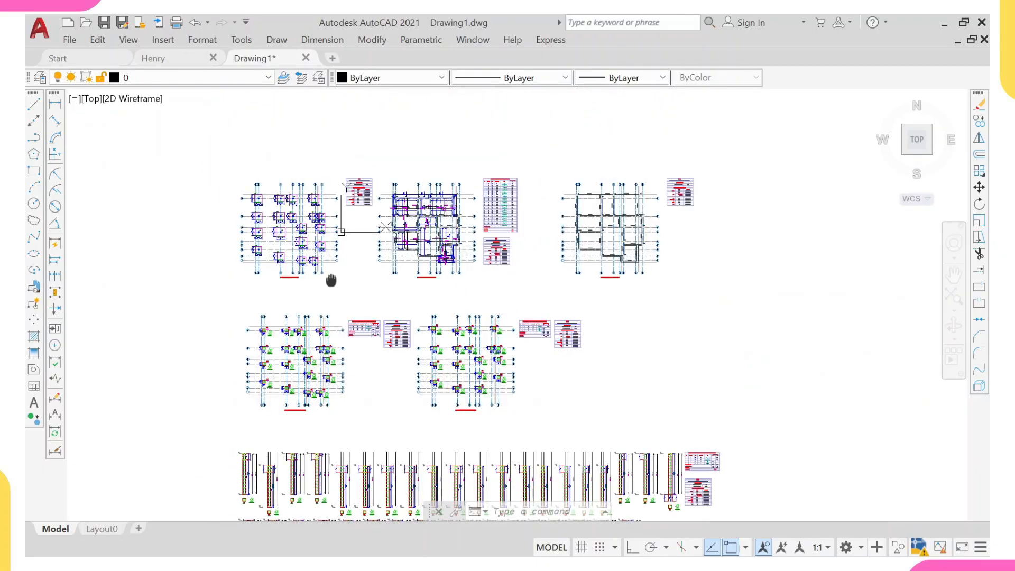
# Step: Inspect the pad footing plan's sizes and dimensions, plus the neighbouring slab reinforcement plan with its quantity table
pyautogui.scroll(2, 318, 259)
pyautogui.moveTo(270, 222)
pyautogui.mouseDown(button='middle')
pyautogui.moveTo(280, 249)
pyautogui.moveTo(330, 262)
pyautogui.mouseUp(button='middle')
pyautogui.scroll(8, 252, 197)
pyautogui.scroll(4, 330, 262)
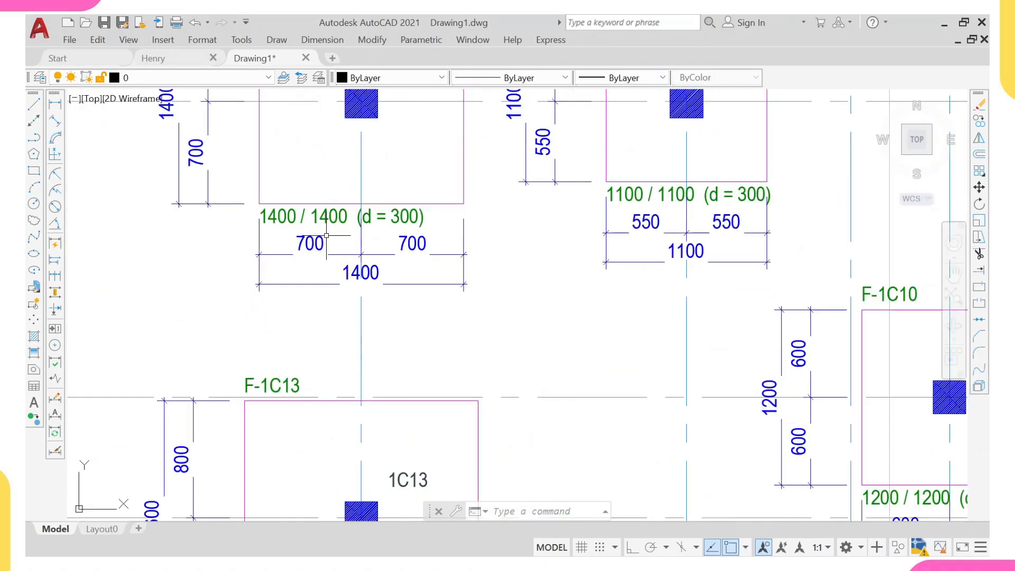
pyautogui.scroll(-18, 326, 235)
pyautogui.moveTo(363, 249); pyautogui.dragTo(366, 288, button='middle')
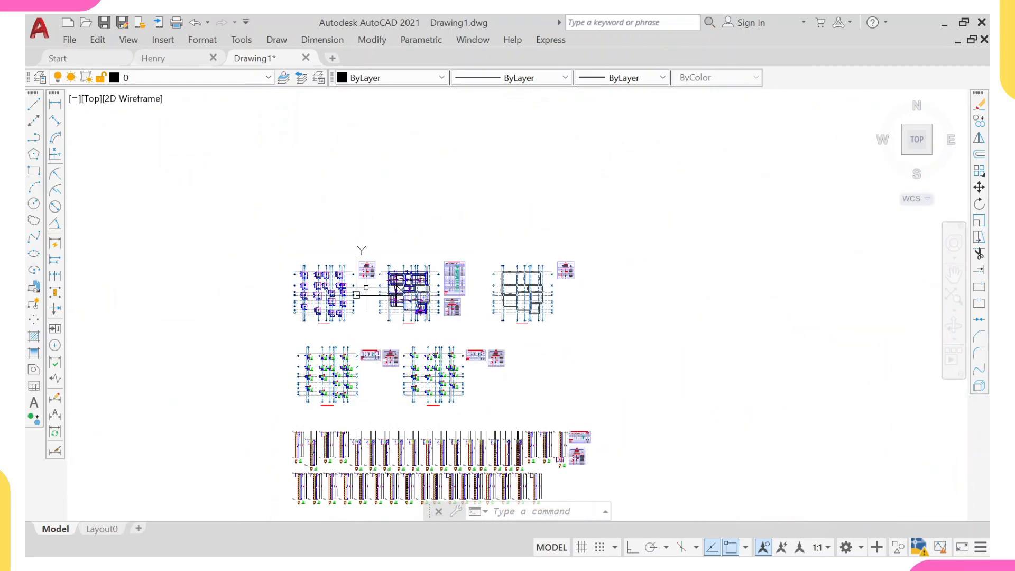
pyautogui.scroll(11, 431, 291)
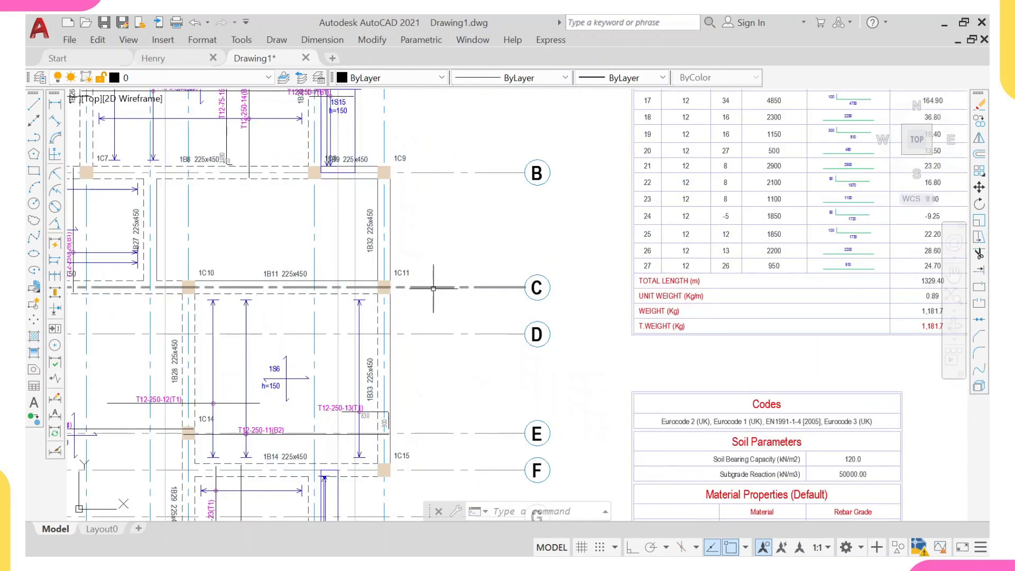
pyautogui.scroll(-6, 431, 290)
pyautogui.scroll(-6, 431, 290)
# Step: Inspect the storey 1 column application plan up close, checking its gridlines, column sections and labels
pyautogui.moveTo(418, 340); pyautogui.dragTo(416, 258, button='middle')
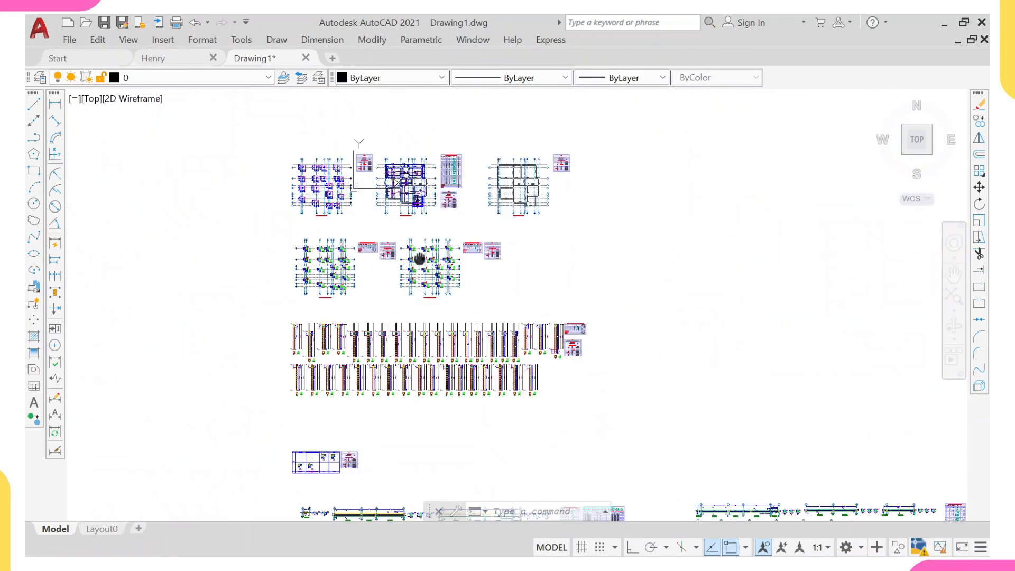
pyautogui.moveTo(393, 386)
pyautogui.mouseDown(button='middle')
pyautogui.moveTo(397, 346)
pyautogui.moveTo(375, 324)
pyautogui.moveTo(345, 433)
pyautogui.moveTo(351, 381)
pyautogui.mouseUp(button='middle')
pyautogui.scroll(-4, 369, 335)
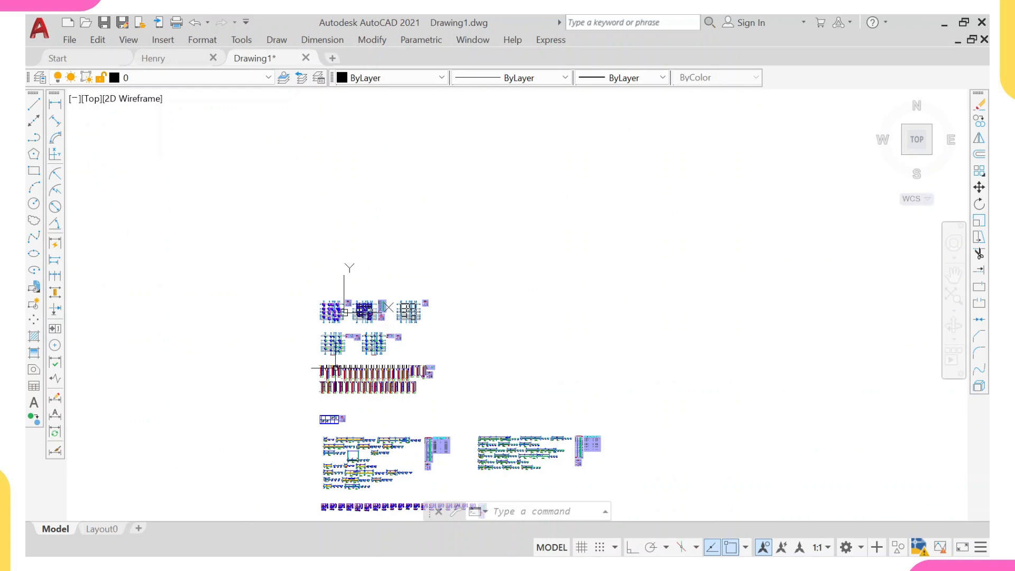
pyautogui.scroll(8, 336, 369)
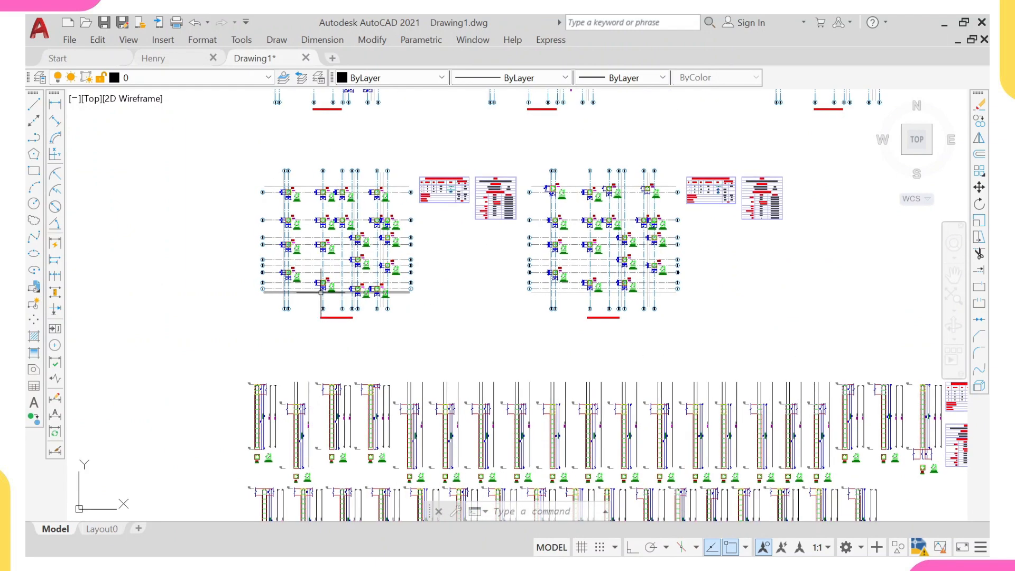
pyautogui.moveTo(321, 296); pyautogui.dragTo(321, 331, button='middle')
pyautogui.scroll(4, 316, 326)
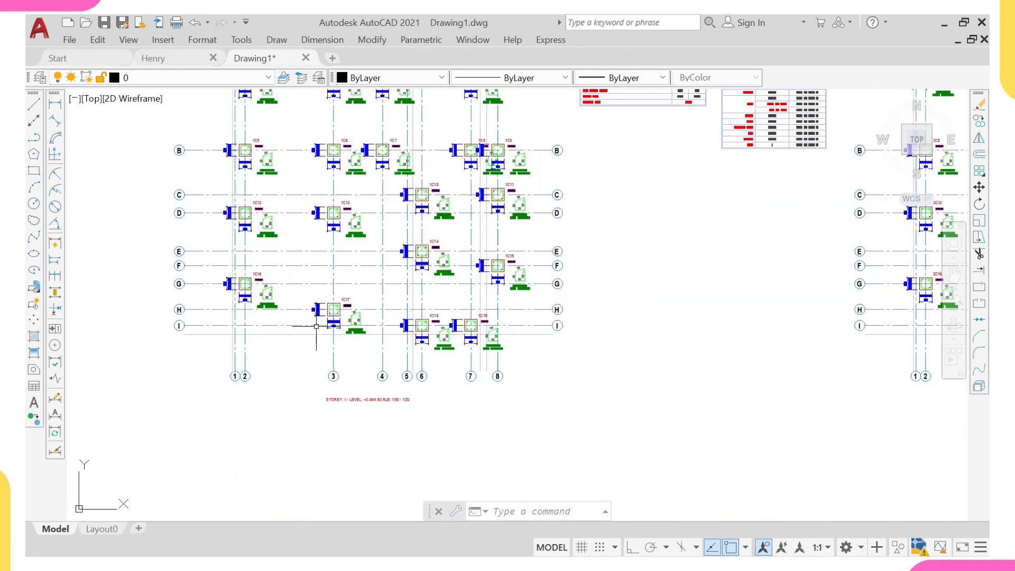